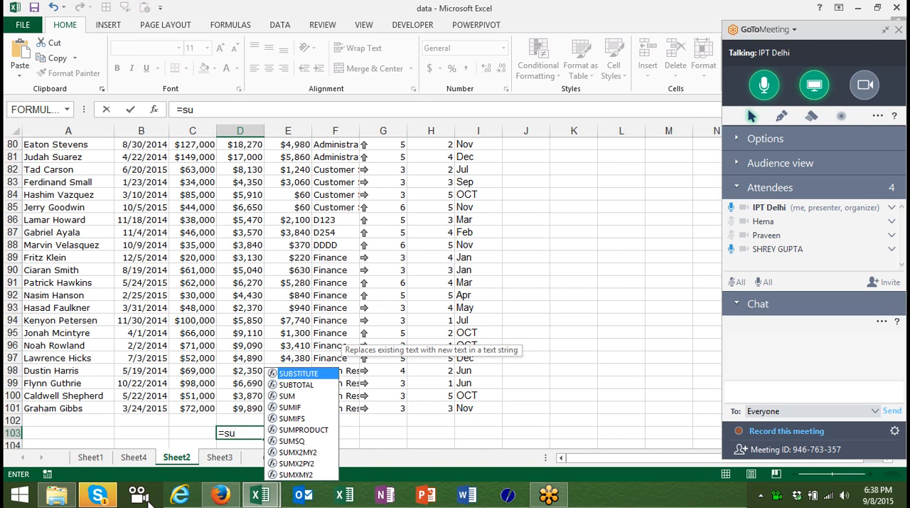
Total the Bonus column by completing the formula =SUM(D2:D101) in cell D103.
{"action": "type", "text": "m"}
{"action": "key", "text": "Tab"}
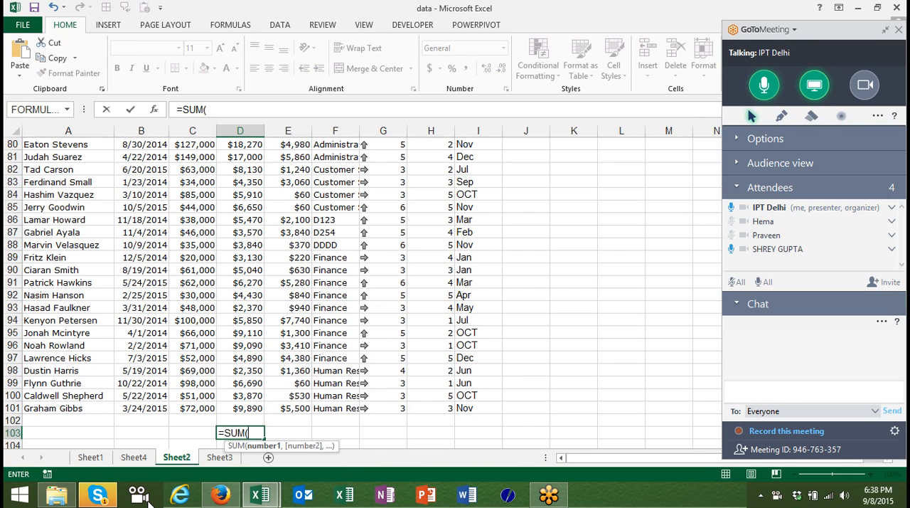
{"action": "key", "text": "Up"}
{"action": "key", "text": "Up"}
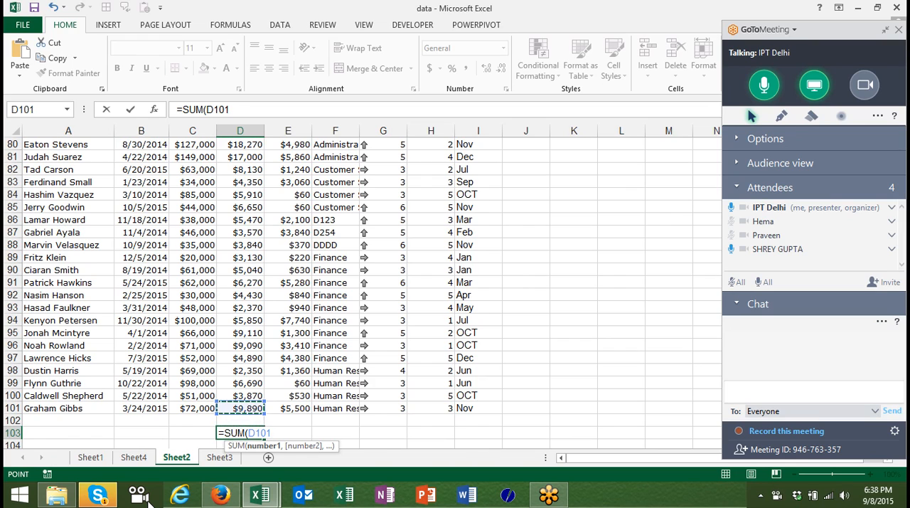
{"action": "key", "text": "ctrl+shift+Up"}
{"action": "key", "text": "Return"}
{"action": "key", "text": "Up"}
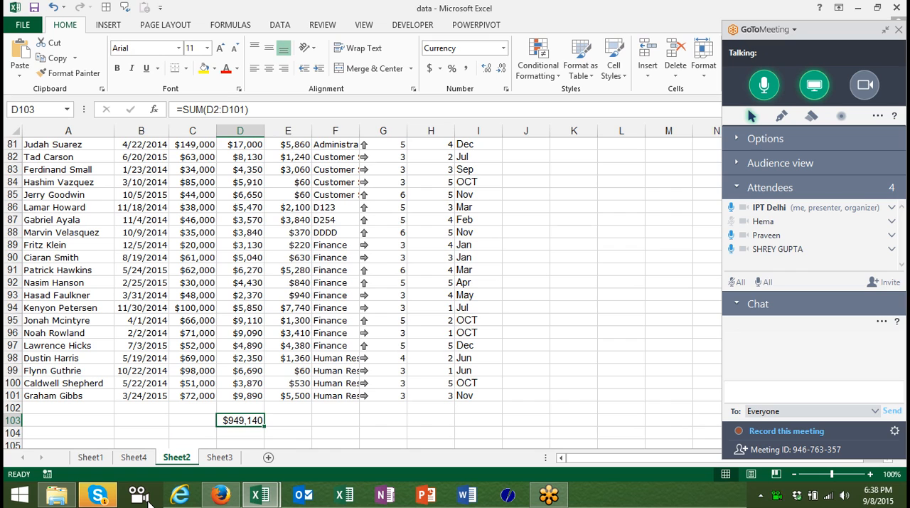
Select the whole employee table from the Full Name header through row 101 to check its extent.
{"action": "key", "text": "Up"}
{"action": "key", "text": "Up"}
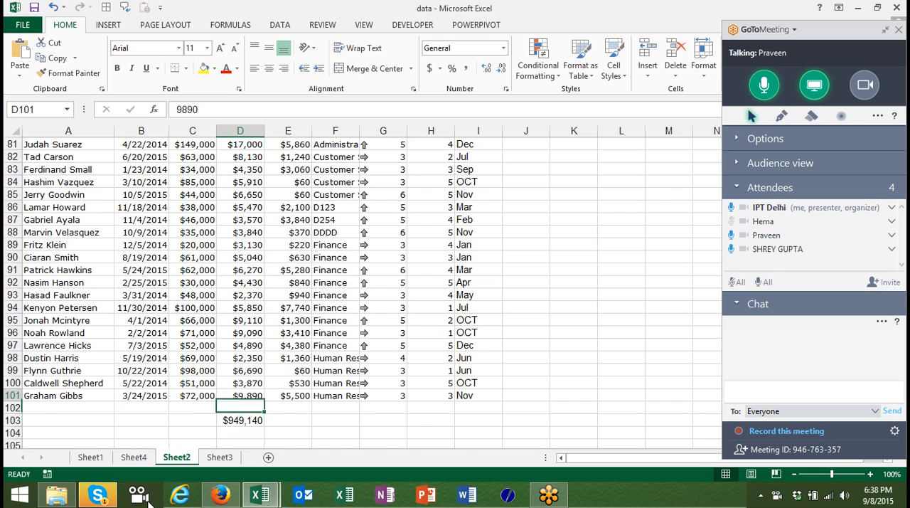
{"action": "key", "text": "ctrl+Up"}
{"action": "key", "text": "Left"}
{"action": "key", "text": "ctrl+Left"}
{"action": "key", "text": "ctrl+shift+Right"}
{"action": "key", "text": "ctrl+shift+Down"}
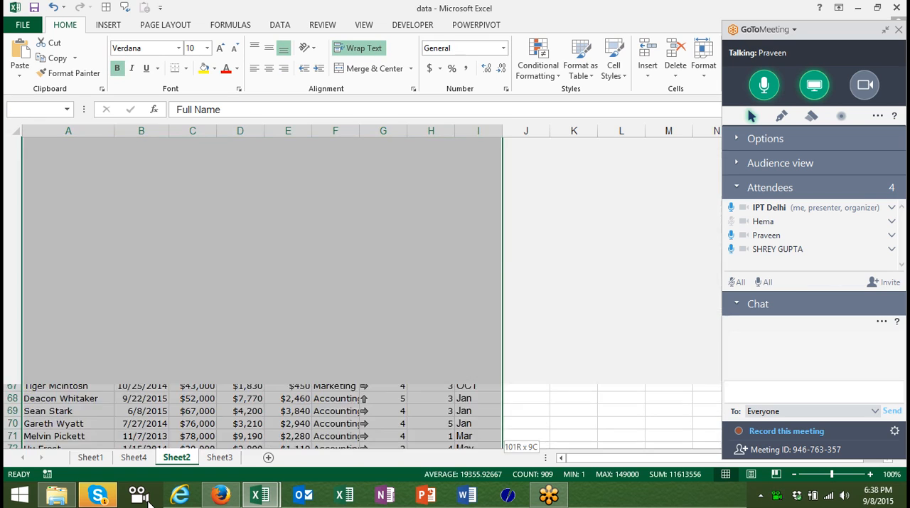
{"action": "key", "text": "shift+Down"}
{"action": "key", "text": "shift+Up"}
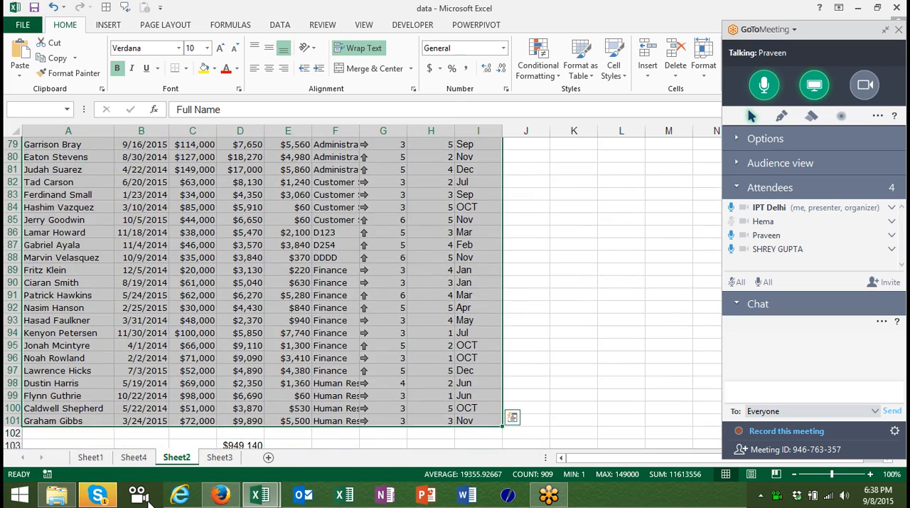
{"action": "key", "text": "ctrl+BackSpace"}
{"action": "key", "text": "Down"}
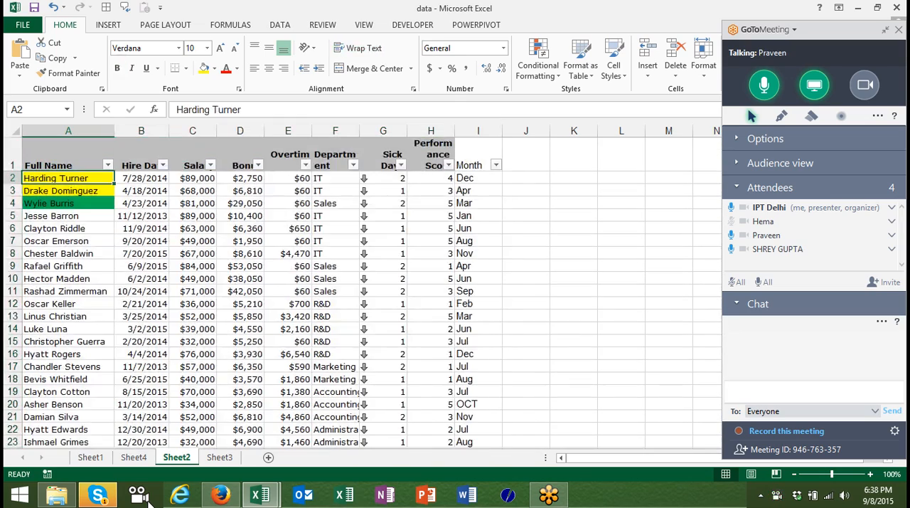
Examine the area beneath the table, including cell E103, and the Overtime column up to its header.
{"action": "key", "text": "ctrl+Down"}
{"action": "key", "text": "Down"}
{"action": "key", "text": "Down"}
{"action": "key", "text": "Right"}
{"action": "key", "text": "Right"}
{"action": "key", "text": "Right"}
{"action": "key", "text": "Right"}
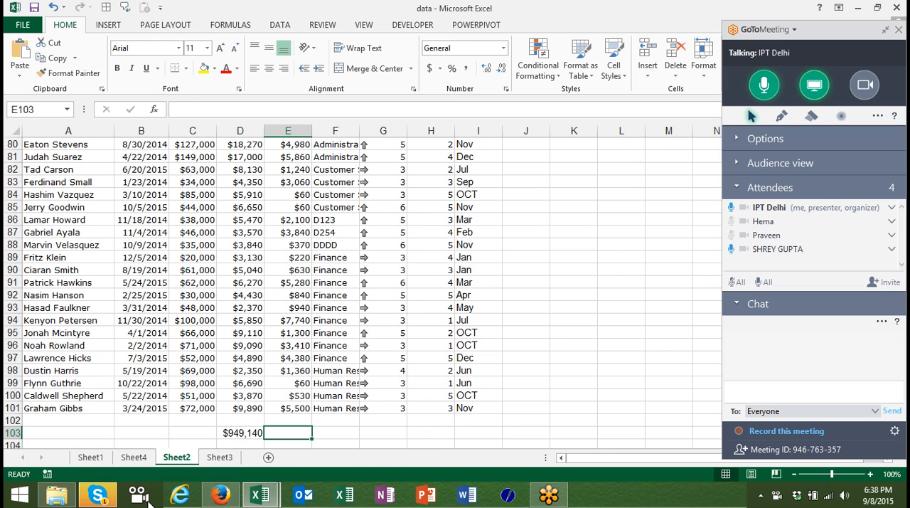
{"action": "key", "text": "Up"}
{"action": "key", "text": "Up"}
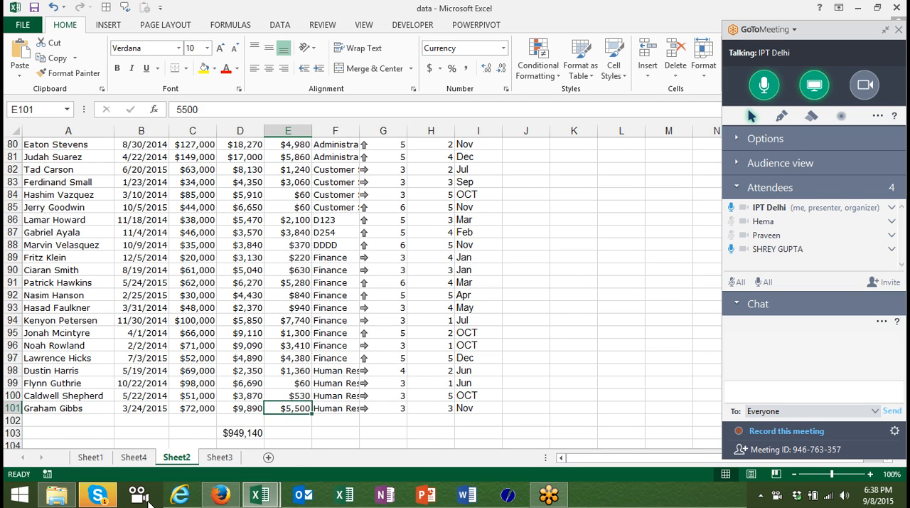
{"action": "key", "text": "ctrl+Up"}
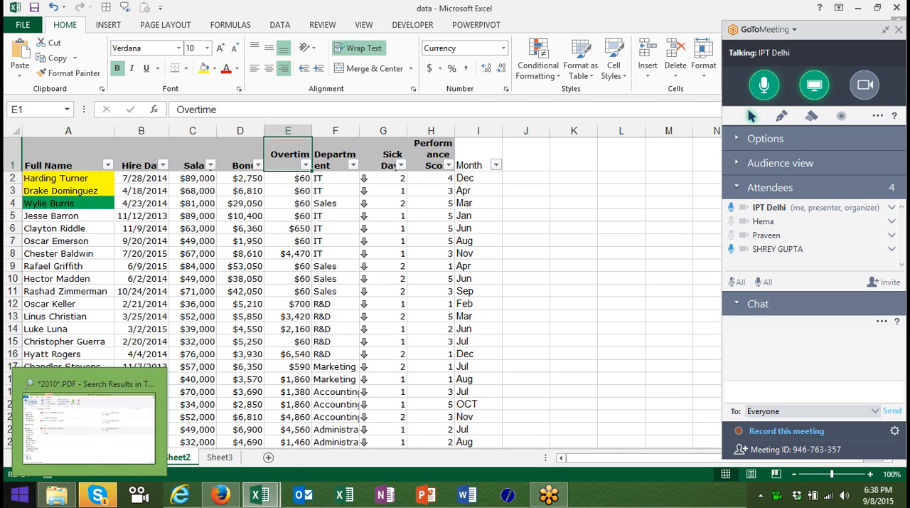
Filter the Full Name column to only the first listed employee and inspect the bonus total in D103.
{"action": "left_click", "coordinate": [104, 216]}
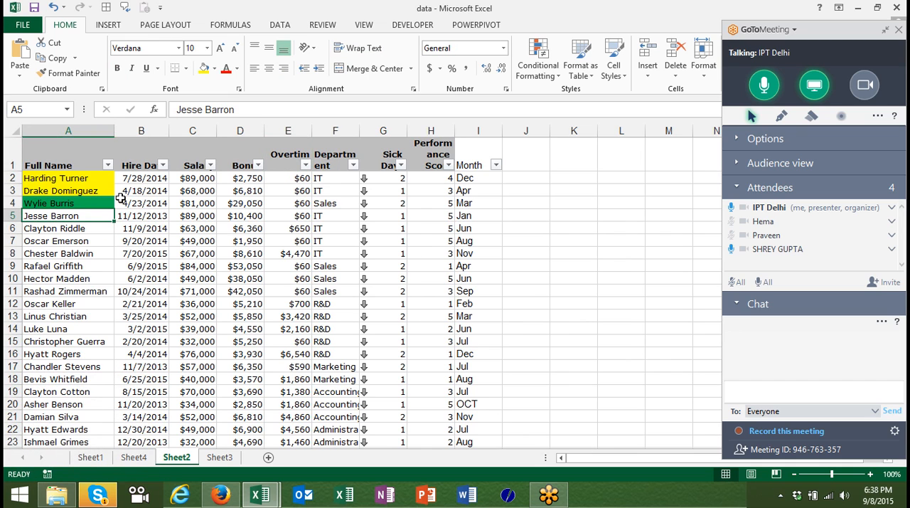
{"action": "left_click", "coordinate": [106, 165]}
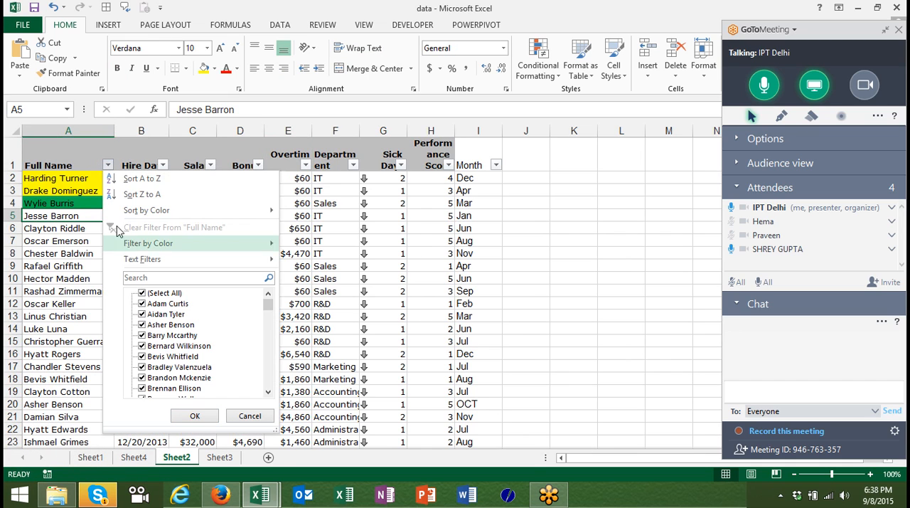
{"action": "left_click", "coordinate": [142, 292]}
{"action": "left_click", "coordinate": [142, 304]}
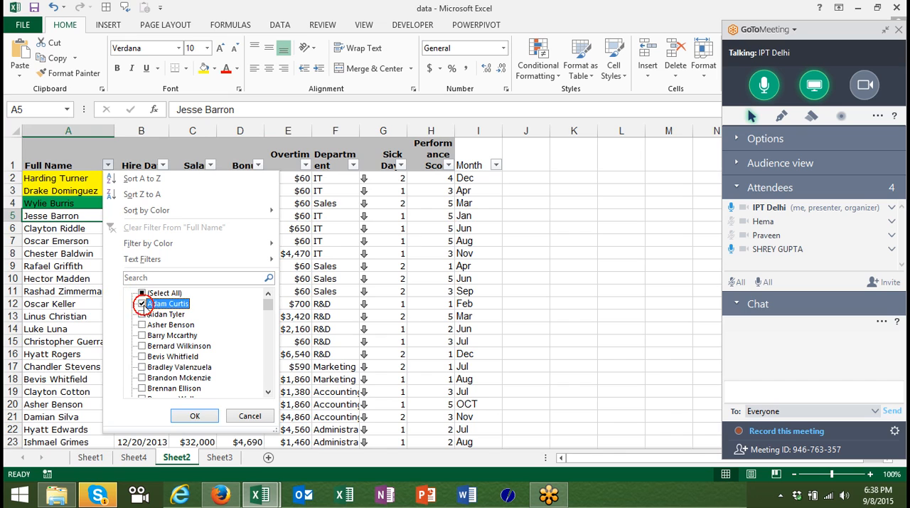
{"action": "left_click", "coordinate": [195, 415]}
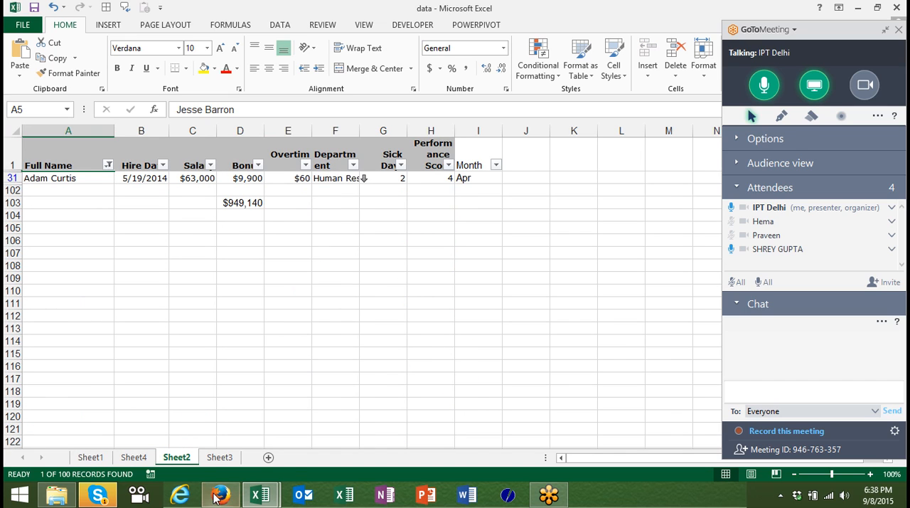
{"action": "left_click", "coordinate": [248, 202]}
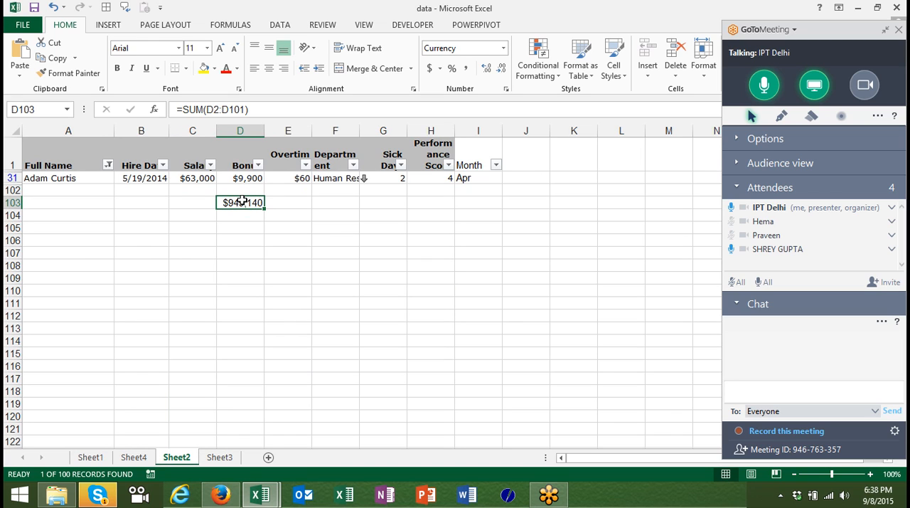
Show all employees again by reselecting every name in the Full Name filter.
{"action": "left_click", "coordinate": [108, 165]}
{"action": "left_click", "coordinate": [143, 293]}
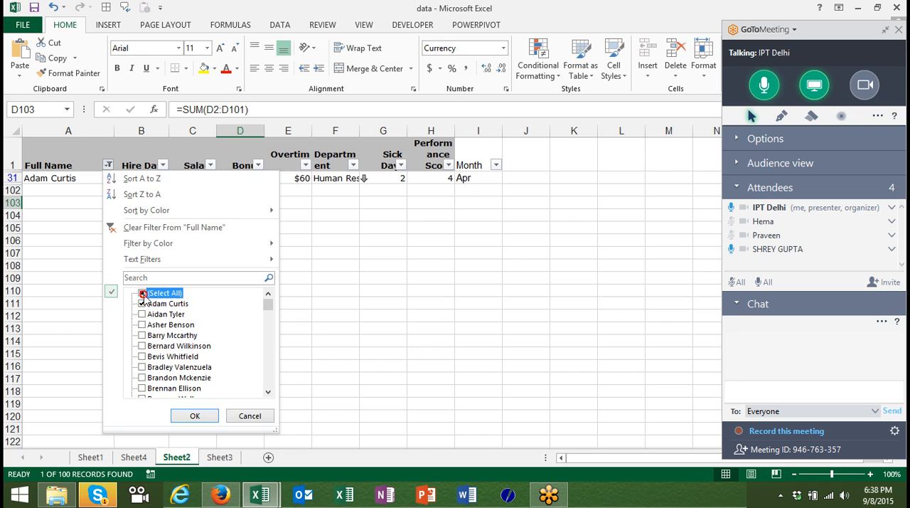
{"action": "left_click", "coordinate": [195, 415]}
{"action": "left_click", "coordinate": [206, 416]}
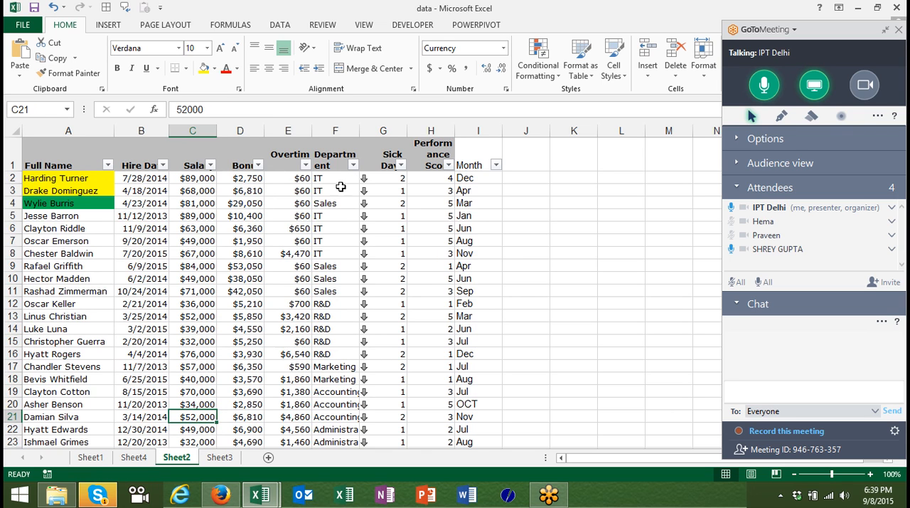
Filter the Department column to D123, D254 and D321, and remove the filters from the table.
{"action": "left_click", "coordinate": [353, 165]}
{"action": "left_click", "coordinate": [387, 294]}
{"action": "left_click", "coordinate": [388, 335]}
{"action": "left_click", "coordinate": [388, 346]}
{"action": "left_click", "coordinate": [387, 356]}
{"action": "left_click", "coordinate": [438, 417]}
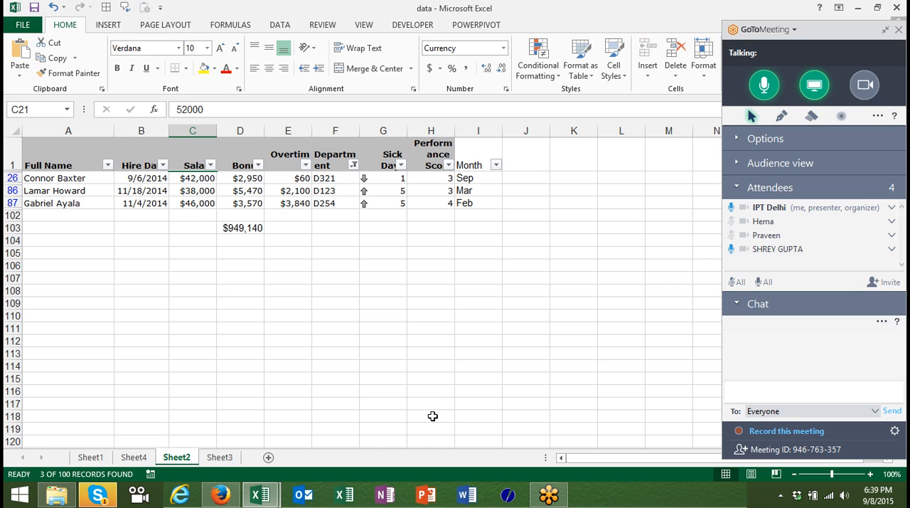
{"action": "key", "text": "ctrl+shift+l"}
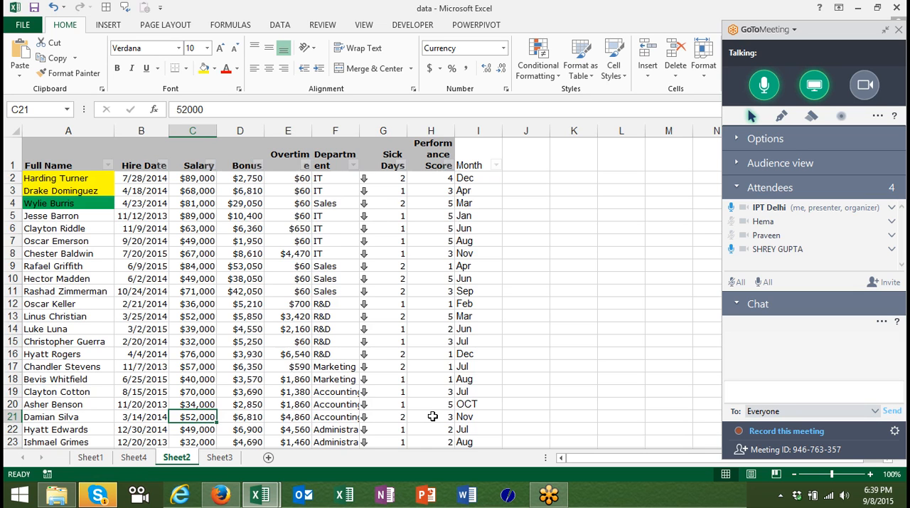
Enter =SUBTOTAL(9,E2:E101) in cell E103 to total the Overtime column.
{"action": "key", "text": "ctrl+Down"}
{"action": "key", "text": "ctrl+Down"}
{"action": "key", "text": "ctrl+Up"}
{"action": "key", "text": "Down"}
{"action": "key", "text": "Down"}
{"action": "key", "text": "Right"}
{"action": "key", "text": "Right"}
{"action": "type", "text": "=sub"}
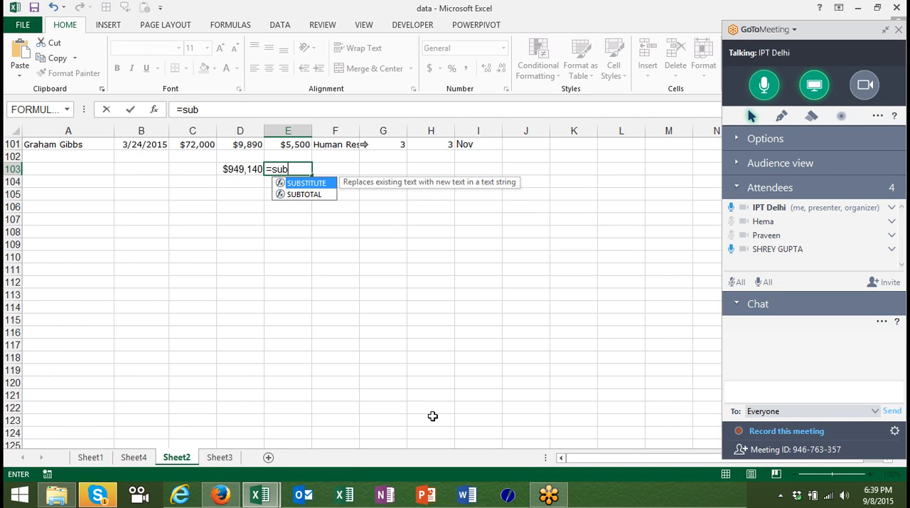
{"action": "key", "text": "Down"}
{"action": "key", "text": "Tab"}
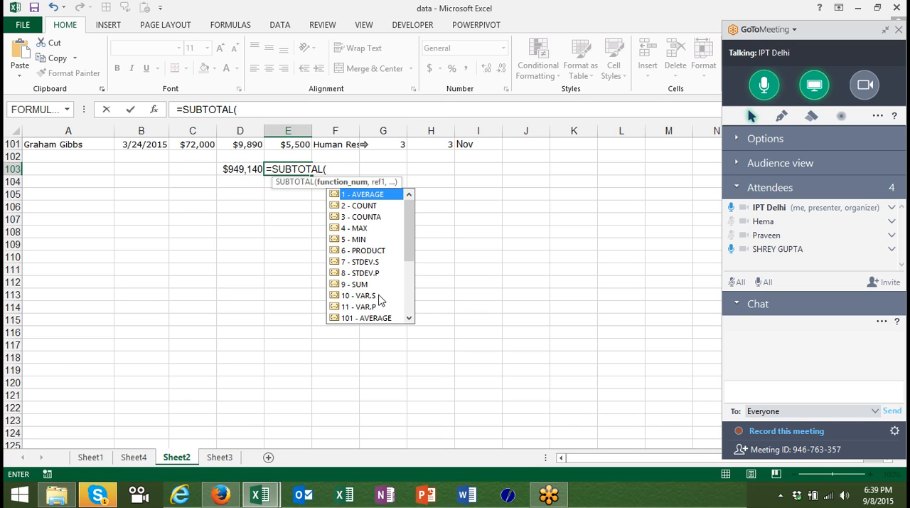
{"action": "type", "text": "9,"}
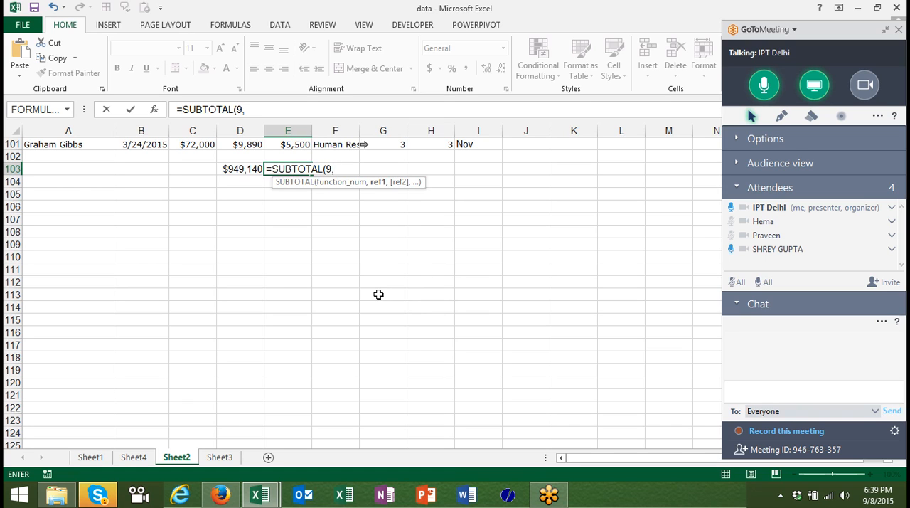
{"action": "key", "text": "Up"}
{"action": "key", "text": "Up"}
{"action": "key", "text": "ctrl+shift+Up"}
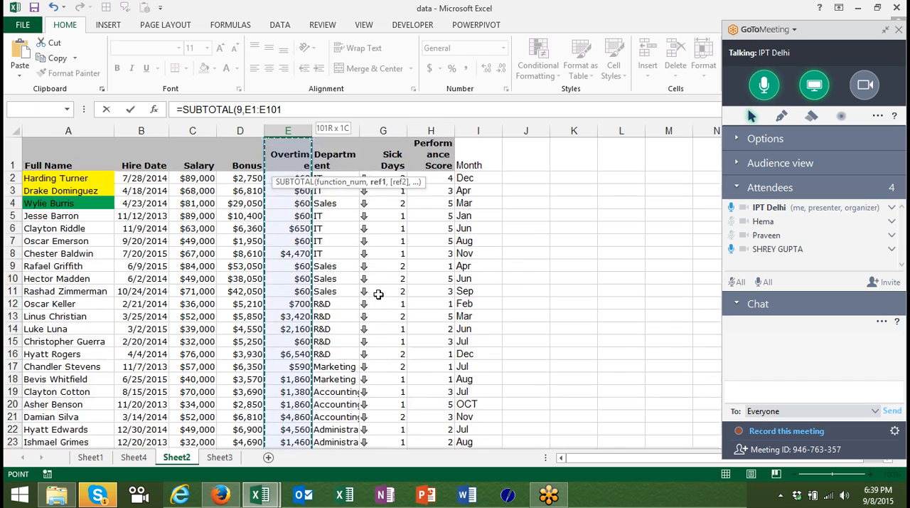
{"action": "key", "text": "Return"}
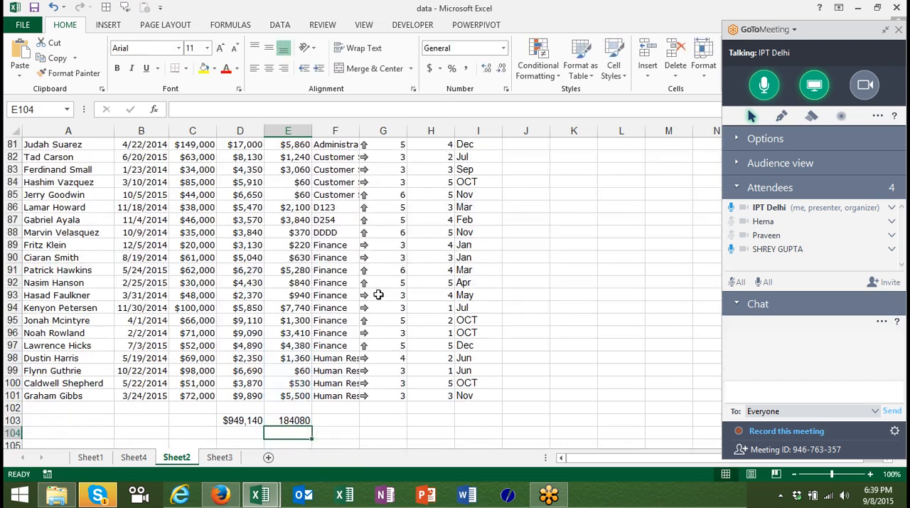
Turn the table filters back on, filter Department to Accounting, and inspect the overtime subtotal in E103.
{"action": "key", "text": "Up"}
{"action": "key", "text": "ctrl+Up"}
{"action": "key", "text": "ctrl+Up"}
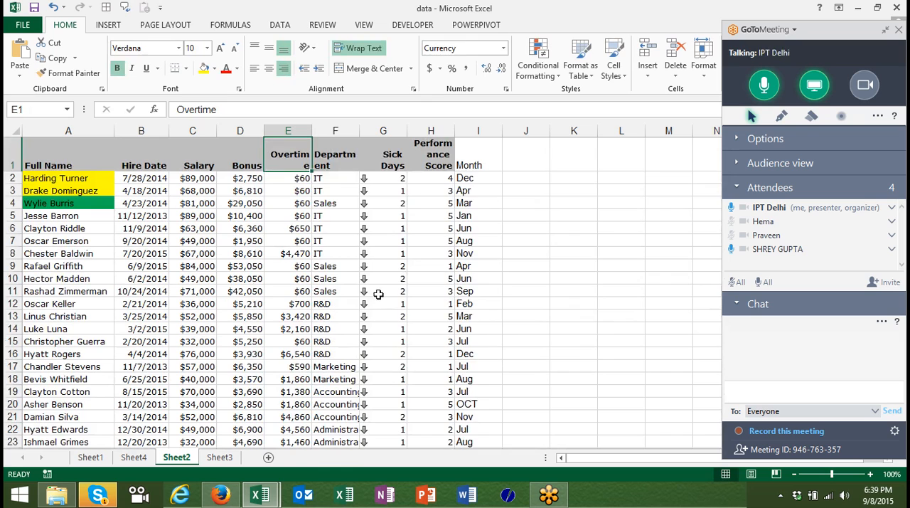
{"action": "key", "text": "ctrl+shift+l"}
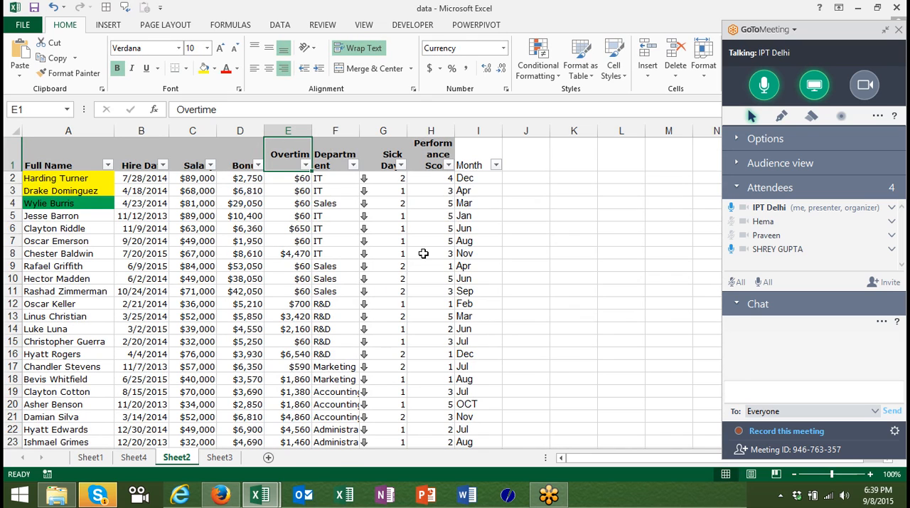
{"action": "left_click", "coordinate": [354, 165]}
{"action": "left_click", "coordinate": [388, 293]}
{"action": "left_click", "coordinate": [388, 304]}
{"action": "left_click", "coordinate": [437, 414]}
{"action": "key", "text": "Down"}
{"action": "key", "text": "ctrl+Down"}
{"action": "key", "text": "Down"}
{"action": "key", "text": "Up"}
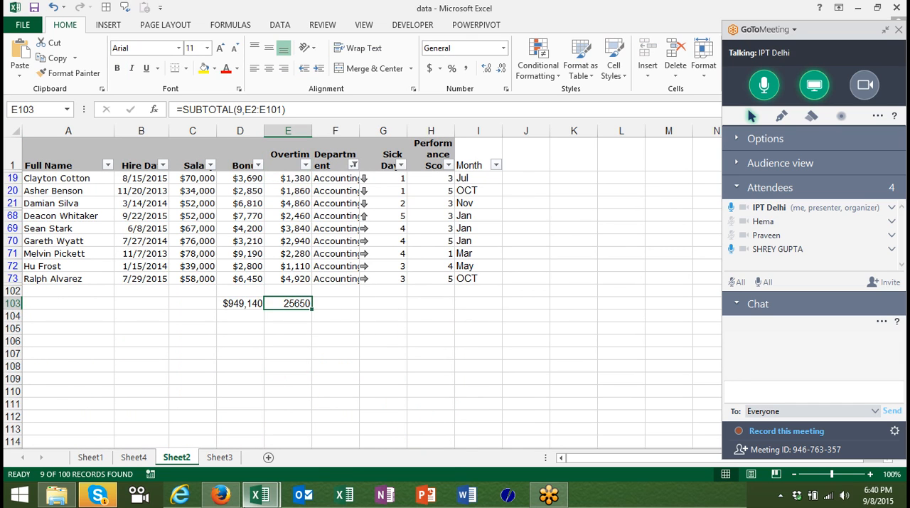
{"action": "left_click", "coordinate": [99, 496]}
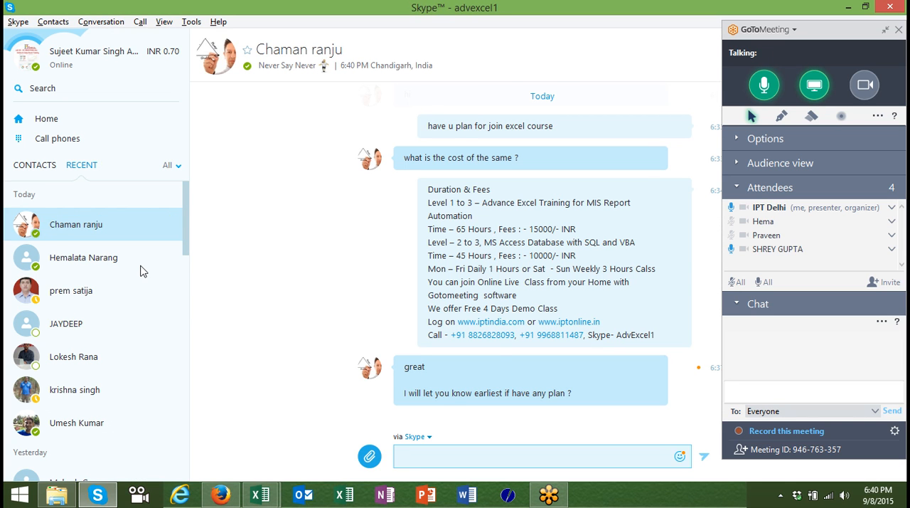
{"action": "key", "text": "alt+Tab"}
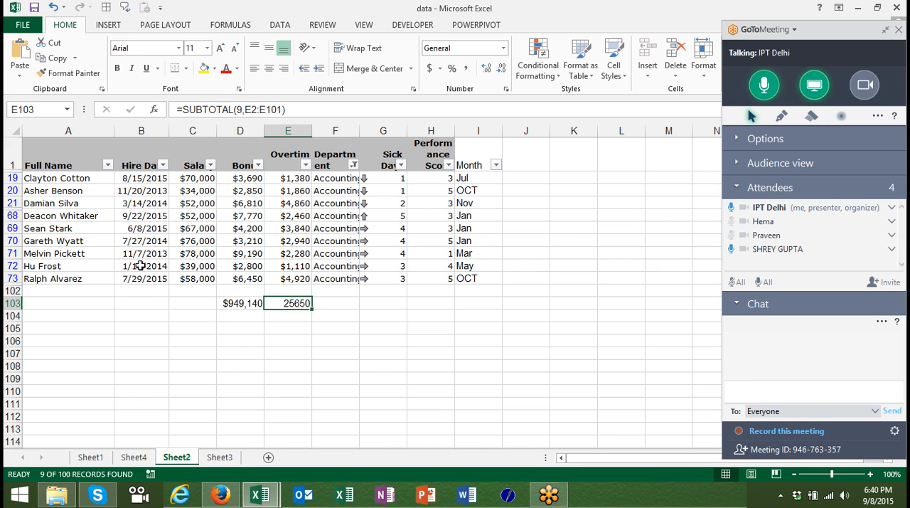
{"action": "key", "text": "Left"}
{"action": "key", "text": "Left"}
{"action": "type", "text": "=agg"}
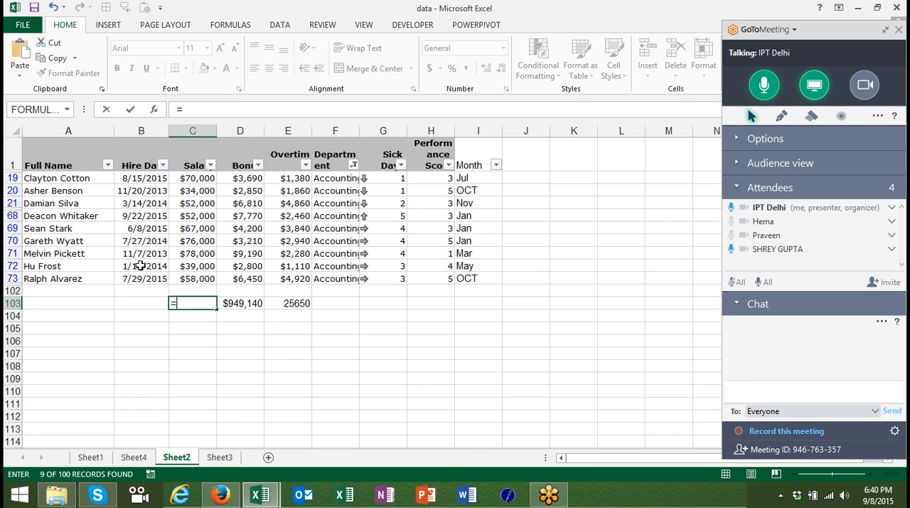
{"action": "key", "text": "Tab"}
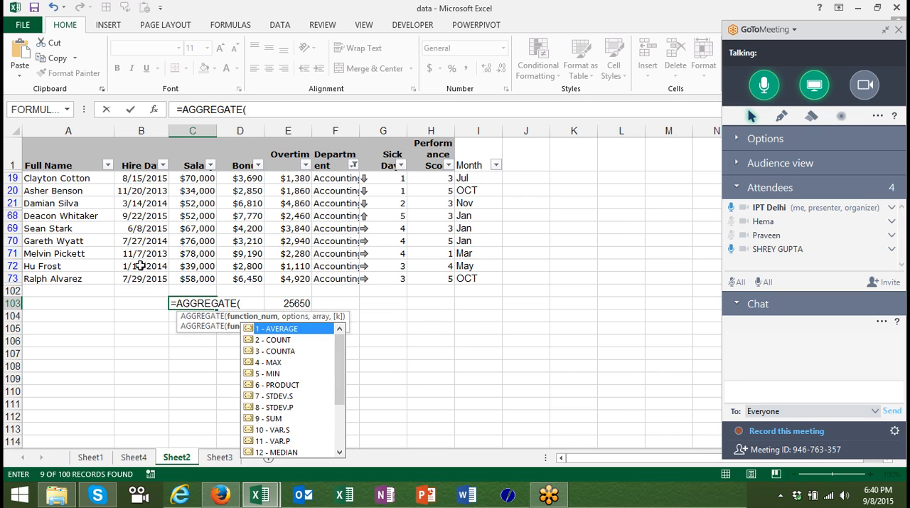
{"action": "key", "text": "Escape"}
{"action": "key", "text": "Escape"}
{"action": "key", "text": "Escape"}
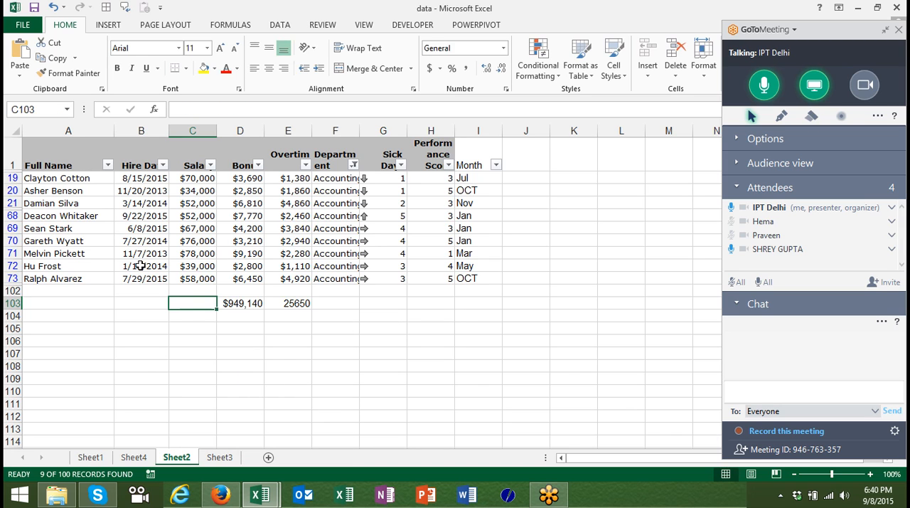
Remove the filters from the table and start an AGGREGATE formula in cell C103 beneath the Salary column.
{"action": "key", "text": "ctrl+shift+l"}
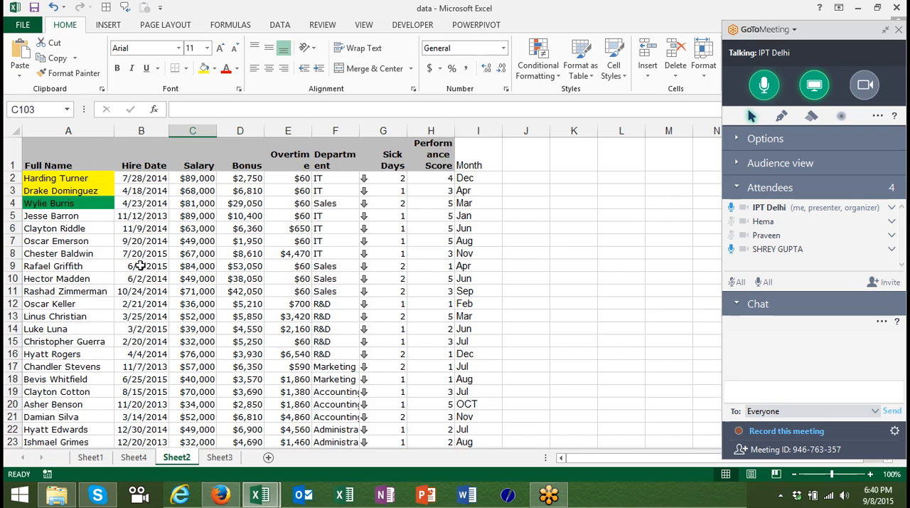
{"action": "key", "text": "Down"}
{"action": "key", "text": "ctrl+Down"}
{"action": "key", "text": "ctrl+Up"}
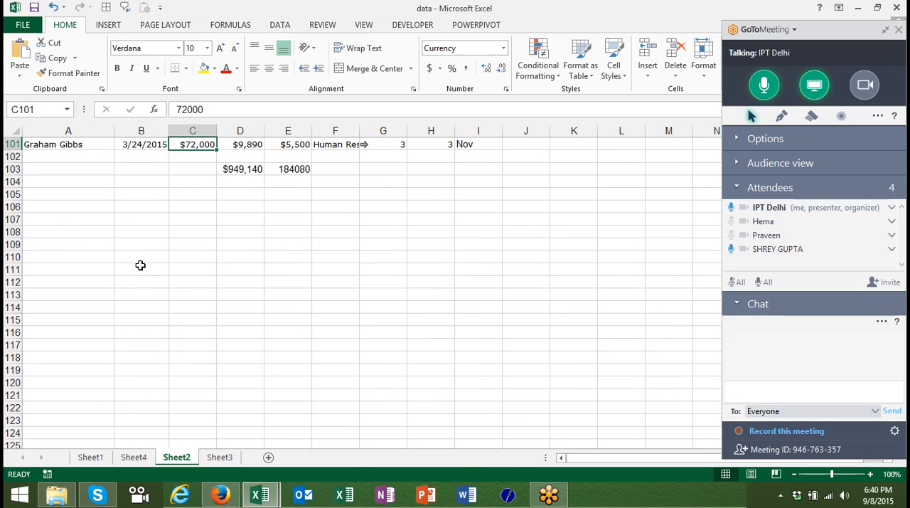
{"action": "key", "text": "Down"}
{"action": "key", "text": "Down"}
{"action": "type", "text": "=ag"}
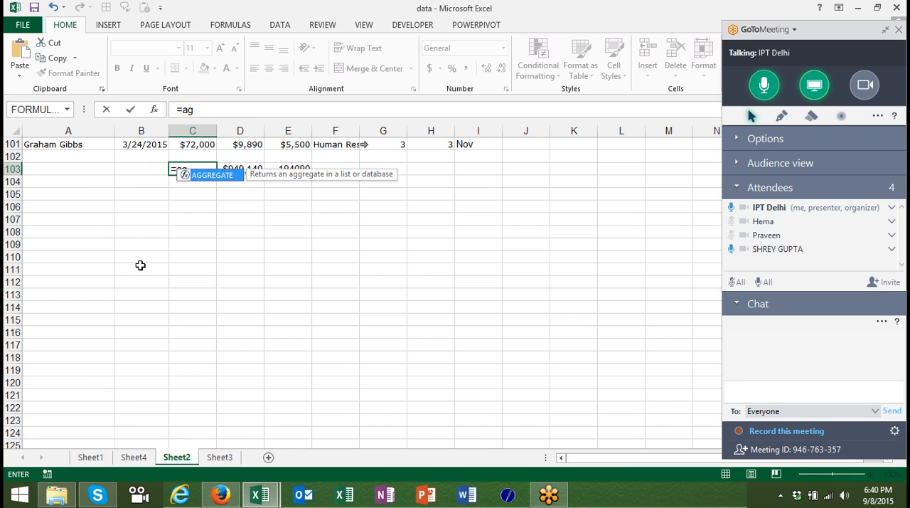
{"action": "key", "text": "Tab"}
Look through the functions AGGREGATE offers, from 1 - AVERAGE to 19 - QUARTILE.EXC.
{"action": "key", "text": "Down"}
{"action": "key", "text": "Down"}
{"action": "key", "text": "Down"}
{"action": "key", "text": "Down"}
{"action": "key", "text": "Down"}
{"action": "key", "text": "Down"}
{"action": "key", "text": "Down"}
{"action": "key", "text": "Down"}
{"action": "key", "text": "Down"}
{"action": "key", "text": "Down"}
{"action": "key", "text": "Down"}
{"action": "key", "text": "Down"}
{"action": "key", "text": "Down"}
{"action": "key", "text": "Down"}
{"action": "key", "text": "Down"}
{"action": "key", "text": "Down"}
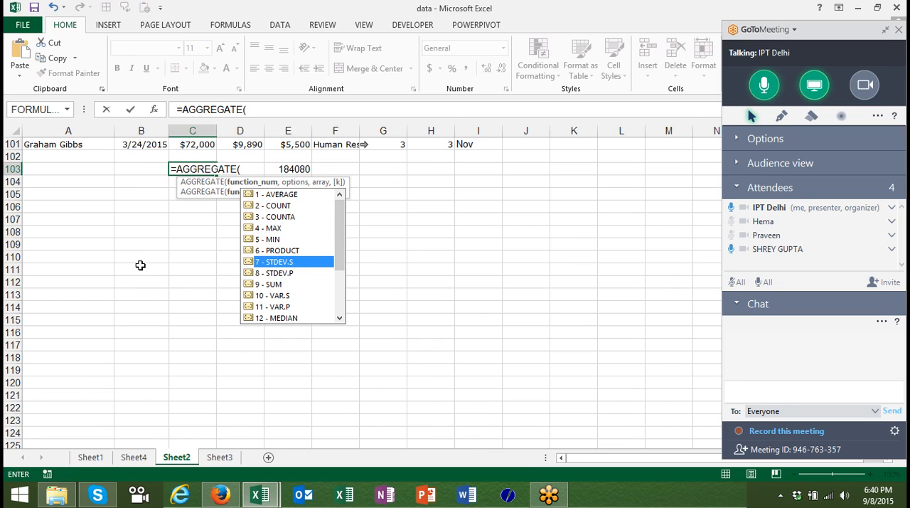
{"action": "key", "text": "Down"}
{"action": "key", "text": "Down"}
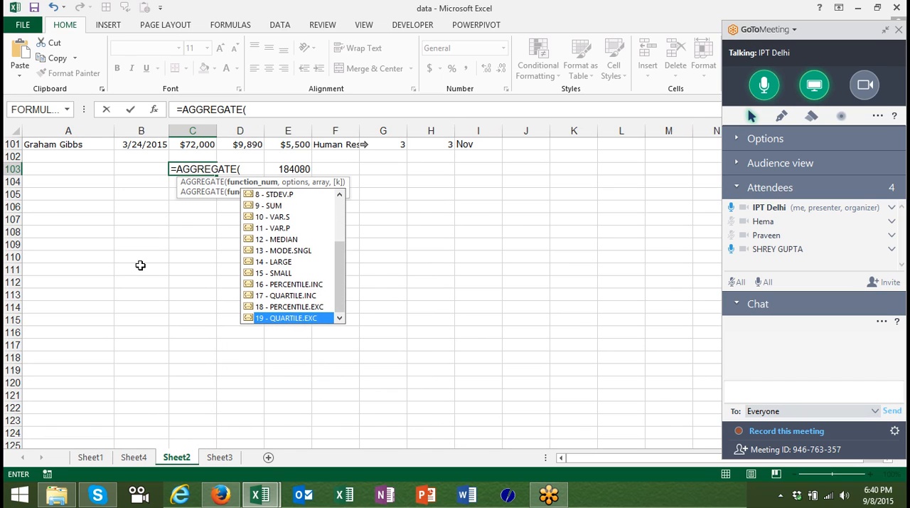
{"action": "key", "text": "Up"}
{"action": "key", "text": "Up"}
{"action": "key", "text": "Up"}
{"action": "key", "text": "Up"}
{"action": "key", "text": "Up"}
{"action": "key", "text": "Up"}
{"action": "key", "text": "Up"}
{"action": "key", "text": "Up"}
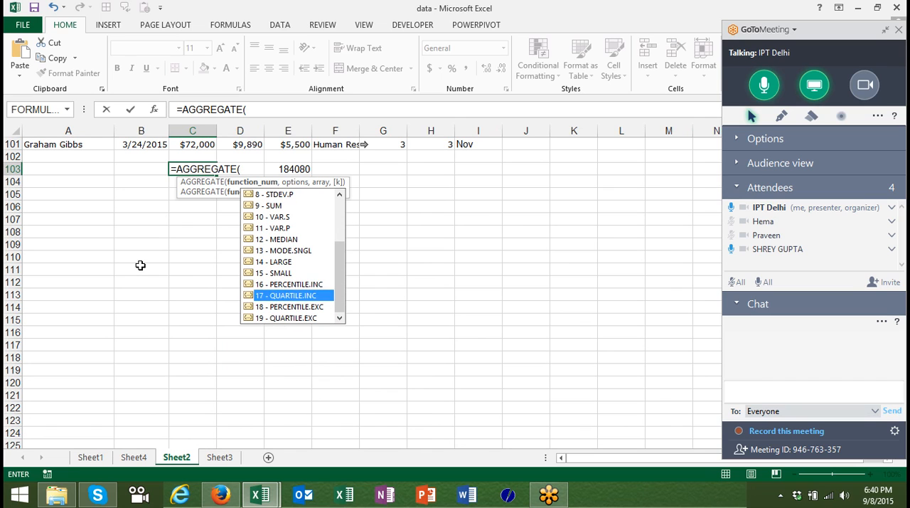
{"action": "key", "text": "Up"}
{"action": "key", "text": "Up"}
{"action": "key", "text": "Up"}
{"action": "key", "text": "Up"}
{"action": "key", "text": "Up"}
{"action": "key", "text": "Up"}
{"action": "key", "text": "Up"}
{"action": "key", "text": "Up"}
{"action": "key", "text": "Up"}
{"action": "key", "text": "Up"}
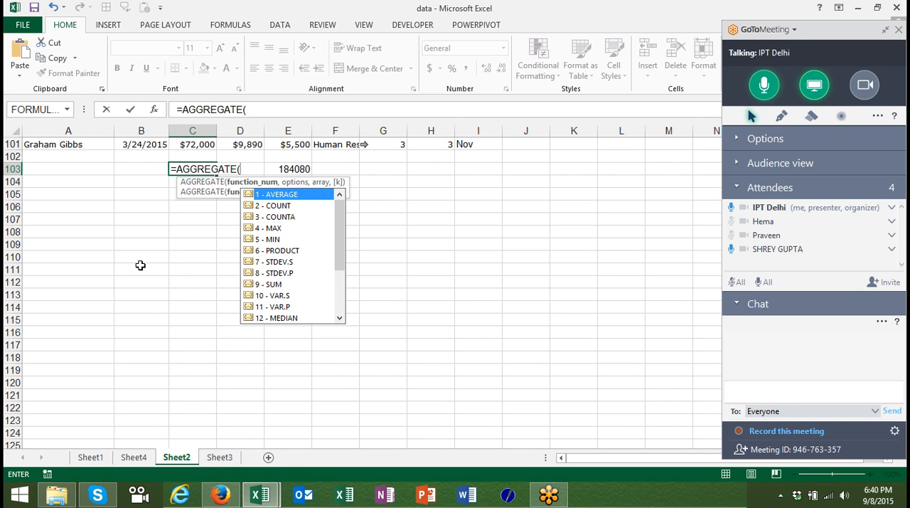
Choose 3 - COUNTA as the function number of the AGGREGATE formula.
{"action": "key", "text": "Down"}
{"action": "key", "text": "Down"}
{"action": "key", "text": "Down"}
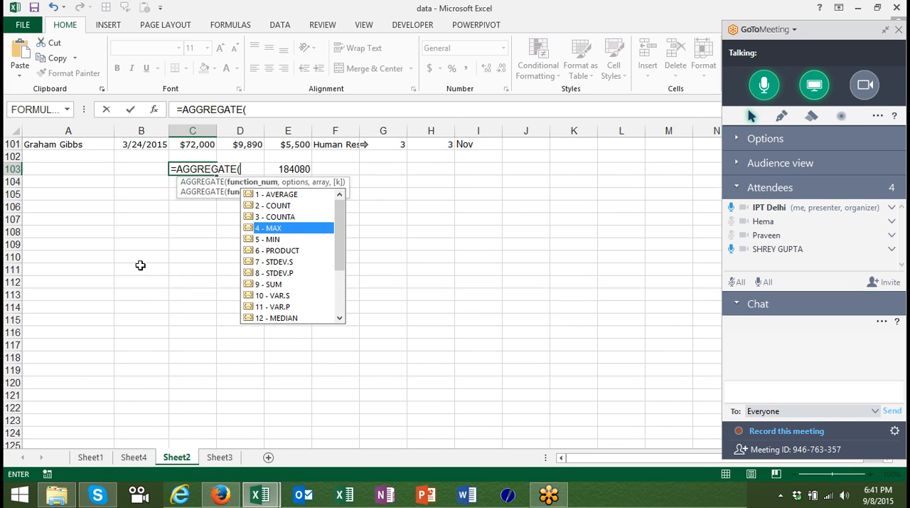
{"action": "key", "text": "Up"}
{"action": "key", "text": "Tab"}
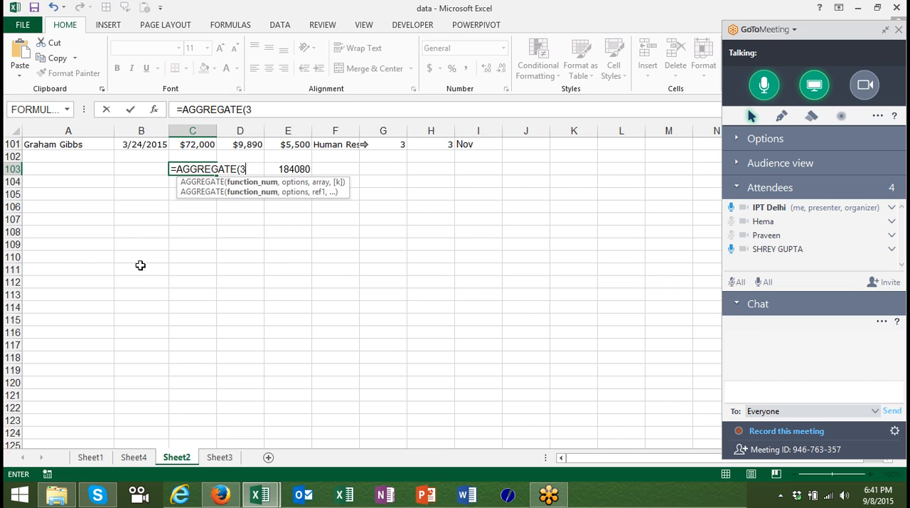
Review the ignore options and choose 0 - Ignore nested SUBTOTAL and AGGREGATE functions as the second argument.
{"action": "type", "text": ","}
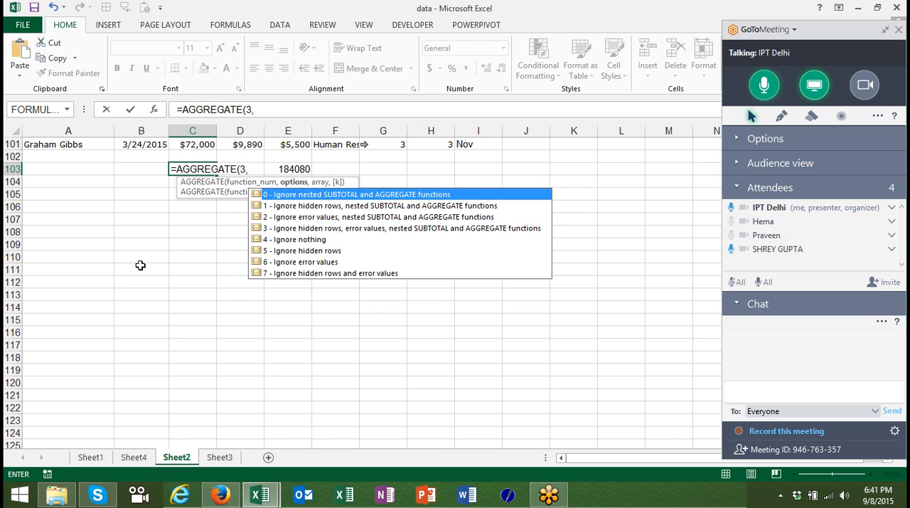
{"action": "key", "text": "Down"}
{"action": "key", "text": "Down"}
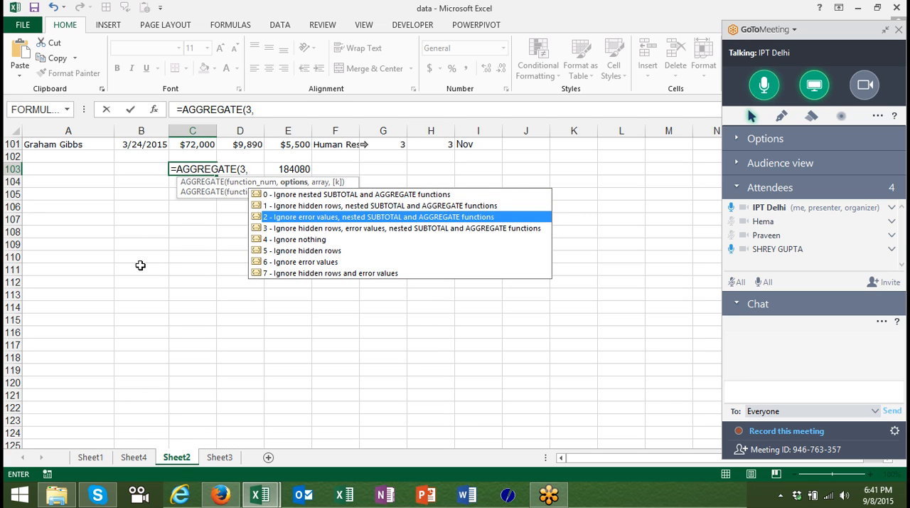
{"action": "key", "text": "Up"}
{"action": "key", "text": "Up"}
{"action": "key", "text": "Down"}
{"action": "key", "text": "Down"}
{"action": "key", "text": "Down"}
{"action": "key", "text": "Down"}
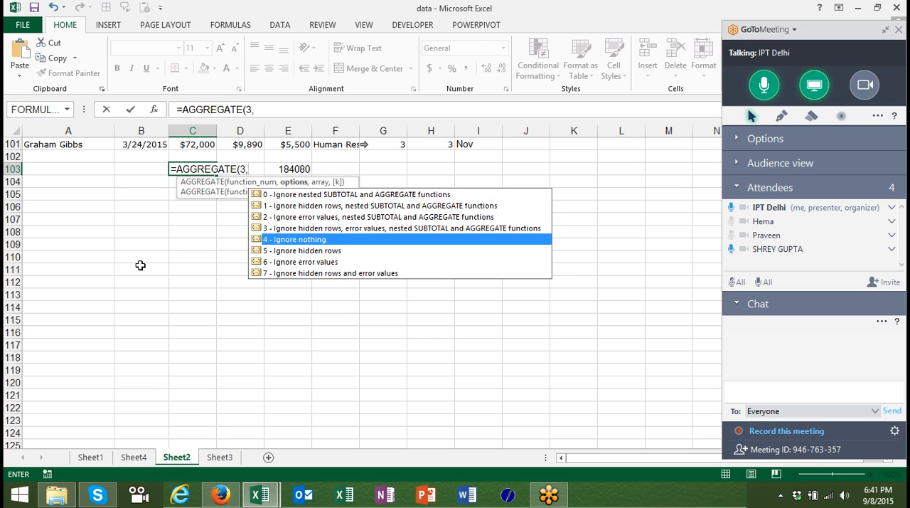
{"action": "key", "text": "Up"}
{"action": "key", "text": "Up"}
{"action": "key", "text": "Up"}
{"action": "key", "text": "Up"}
{"action": "key", "text": "Tab"}
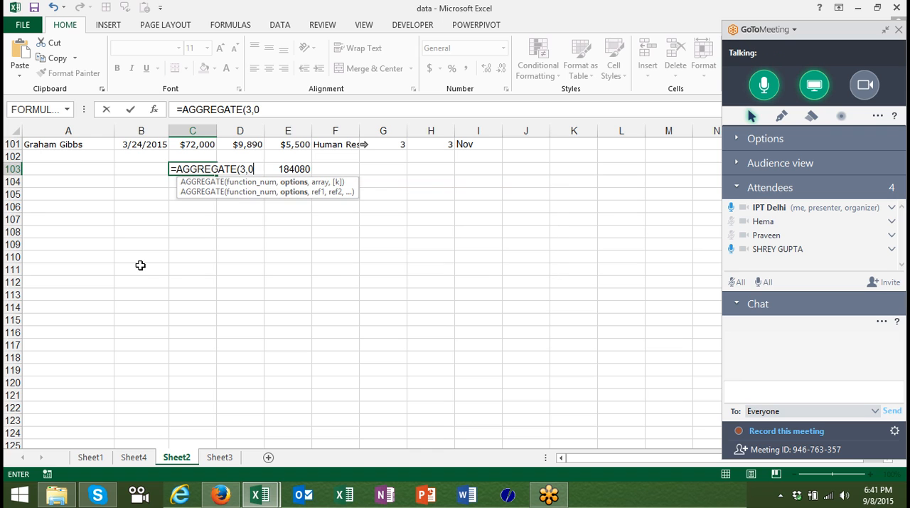
Complete the formula in C103 with the Salary range as =AGGREGATE(3,0,C2:C101).
{"action": "type", "text": ","}
{"action": "key", "text": "Up"}
{"action": "key", "text": "Up"}
{"action": "key", "text": "ctrl+shift+Up"}
{"action": "key", "text": "shift+Down"}
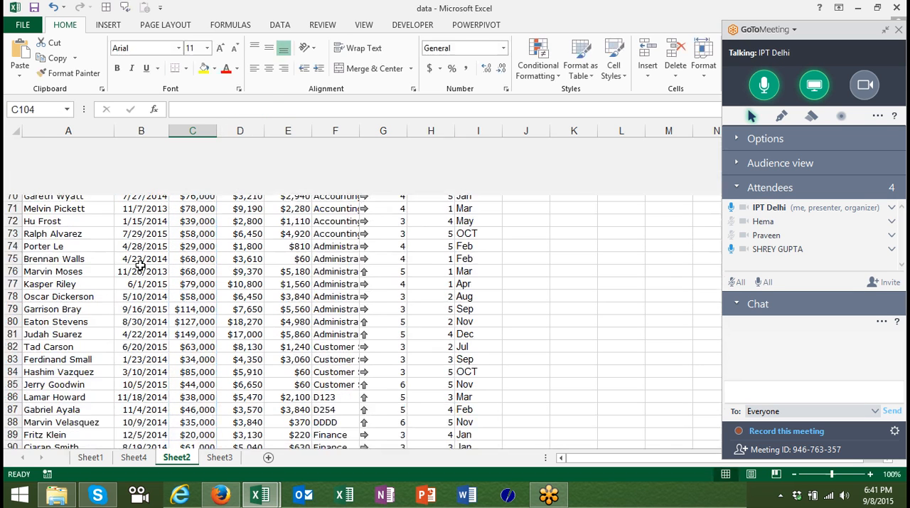
{"action": "key", "text": "Return"}
{"action": "key", "text": "Up"}
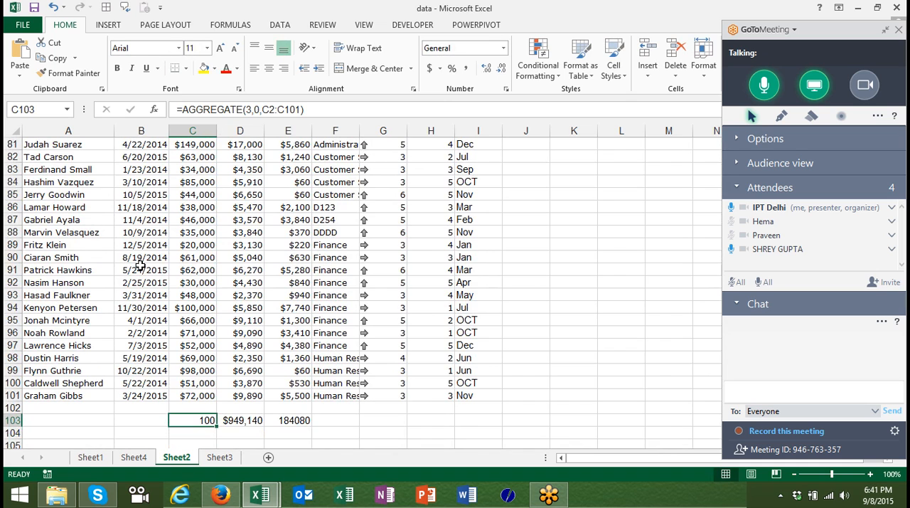
Turn the table filters back on and show only Accounting in the Department column.
{"action": "key", "text": "ctrl+Up"}
{"action": "key", "text": "ctrl+Up"}
{"action": "key", "text": "ctrl+shift+l"}
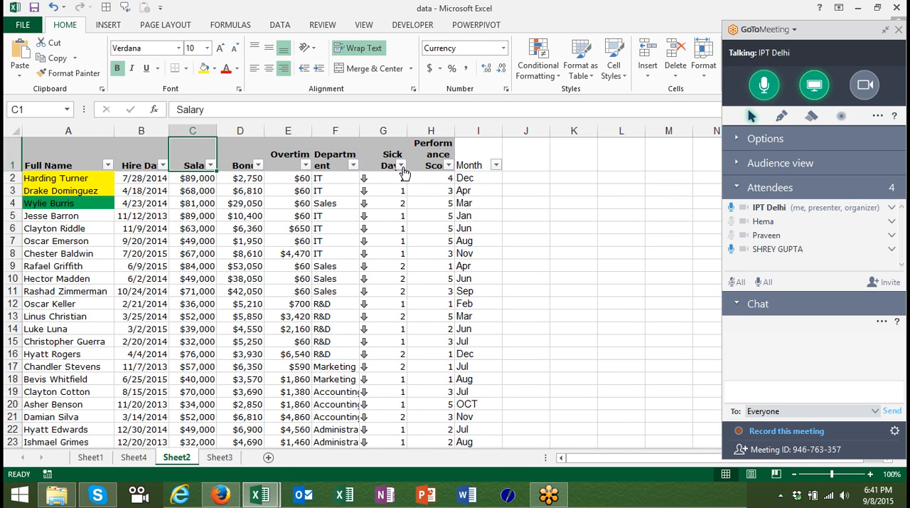
{"action": "left_click", "coordinate": [354, 166]}
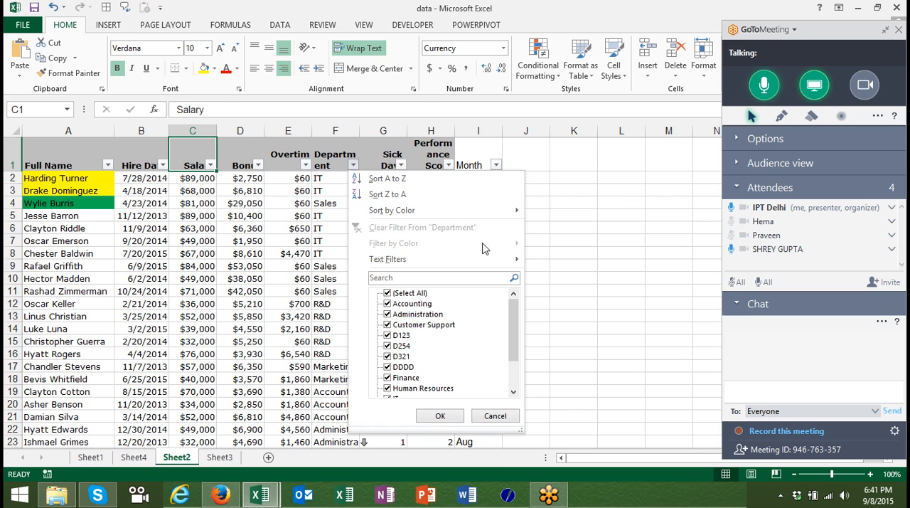
{"action": "left_click", "coordinate": [417, 293]}
{"action": "left_click", "coordinate": [387, 304]}
{"action": "left_click", "coordinate": [428, 417]}
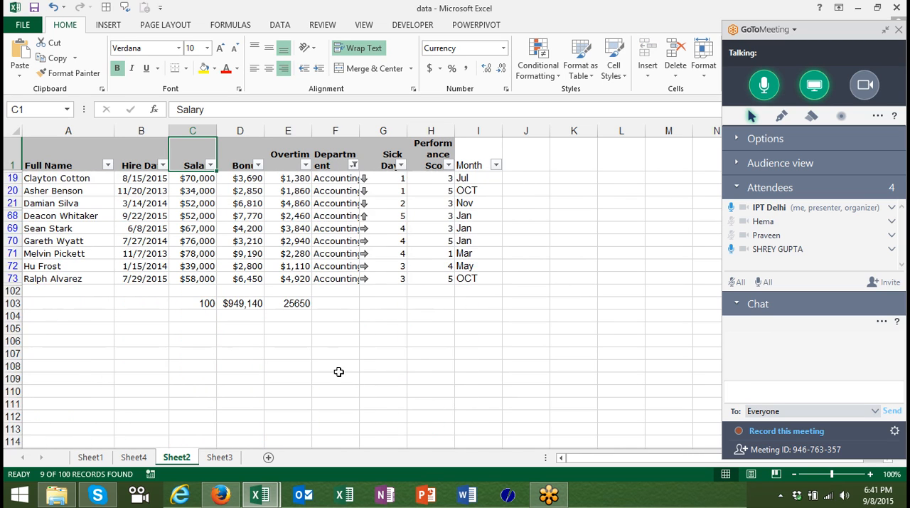
Change the option in C103's formula to 1 so it reads =AGGREGATE(3,1,C2:C101).
{"action": "left_click", "coordinate": [202, 299]}
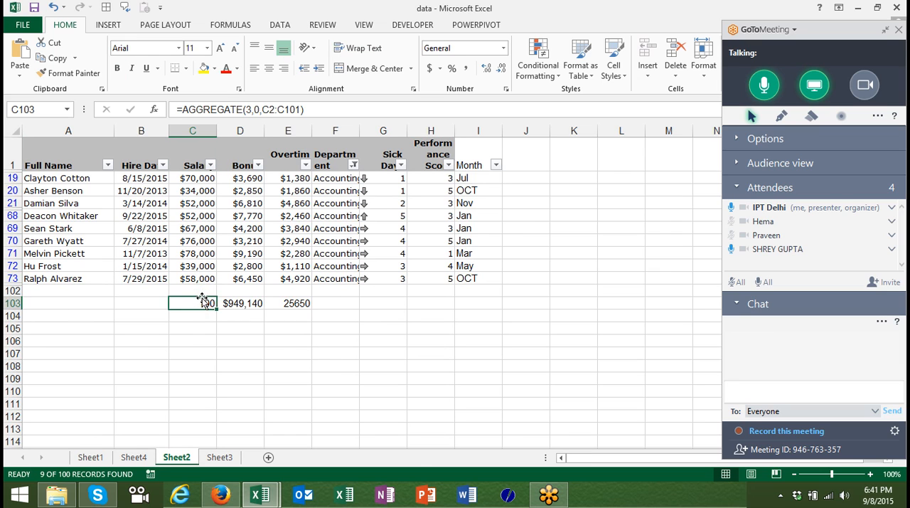
{"action": "double_click", "coordinate": [202, 298]}
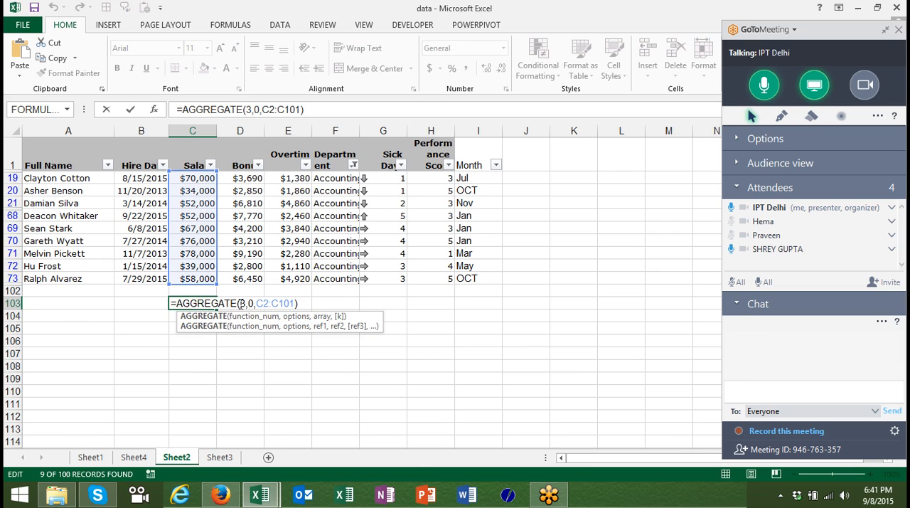
{"action": "left_click", "coordinate": [252, 302]}
{"action": "key", "text": "BackSpace"}
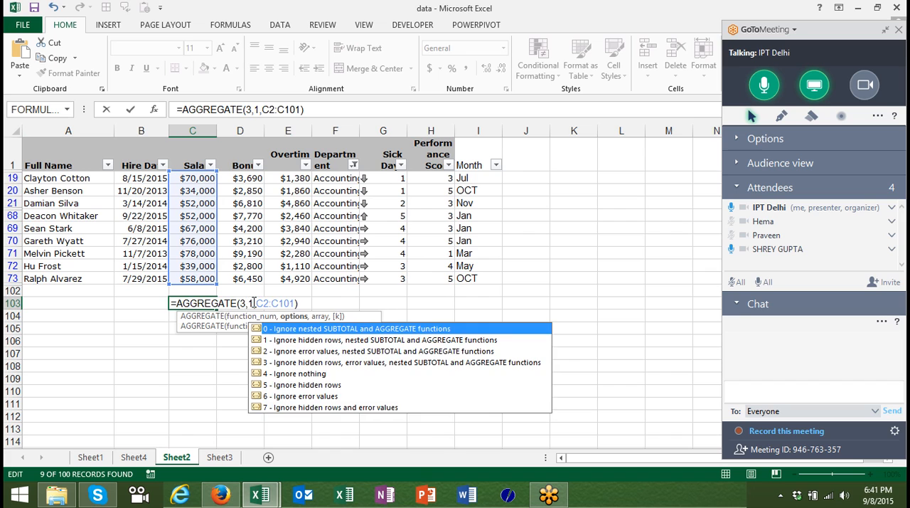
{"action": "type", "text": "5"}
{"action": "key", "text": "Return"}
{"action": "key", "text": "Up"}
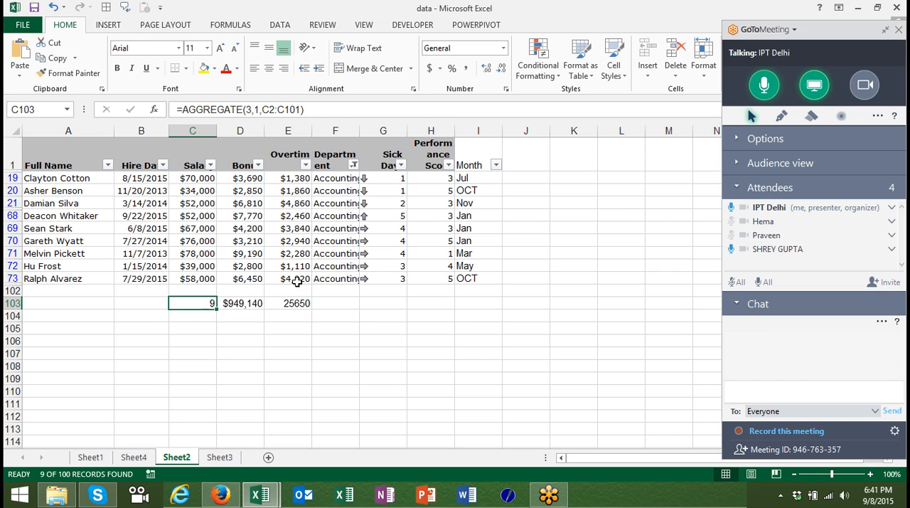
Replace the overtime value in cell E69 with the error formula =NA().
{"action": "left_click", "coordinate": [291, 231]}
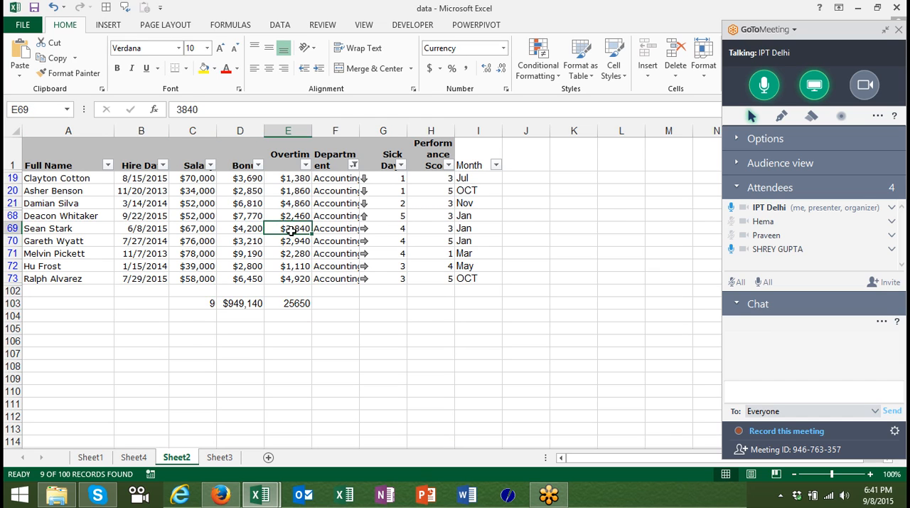
{"action": "type", "text": "=NA("}
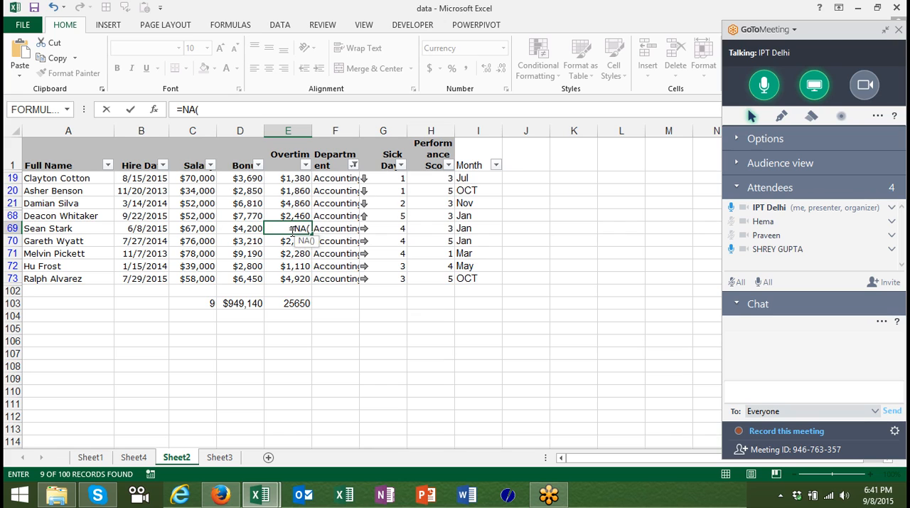
{"action": "type", "text": ")"}
{"action": "key", "text": "Return"}
Replace the salary value in cell C70 with =NA() and check the AGGREGATE formula in C103.
{"action": "key", "text": "Down"}
{"action": "key", "text": "Down"}
{"action": "key", "text": "Down"}
{"action": "key", "text": "Down"}
{"action": "key", "text": "Down"}
{"action": "key", "text": "Left"}
{"action": "key", "text": "Left"}
{"action": "key", "text": "Up"}
{"action": "key", "text": "Up"}
{"action": "key", "text": "Up"}
{"action": "key", "text": "Up"}
{"action": "key", "text": "Up"}
{"action": "type", "text": "="}
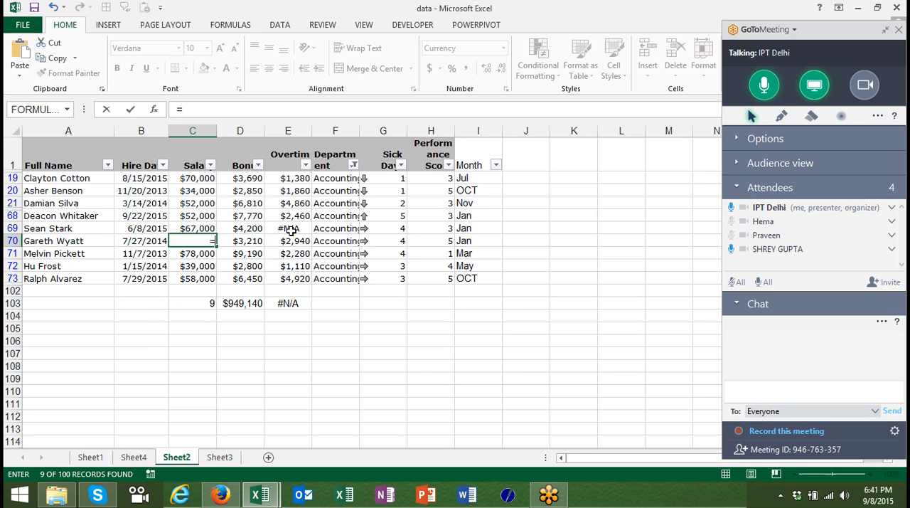
{"action": "type", "text": "n"}
{"action": "key", "text": "Down"}
{"action": "key", "text": "Tab"}
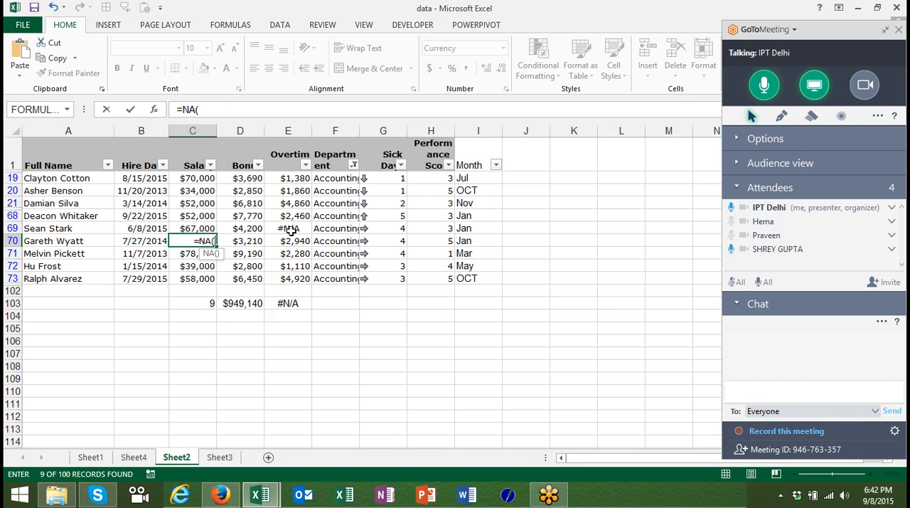
{"action": "type", "text": ")"}
{"action": "key", "text": "Return"}
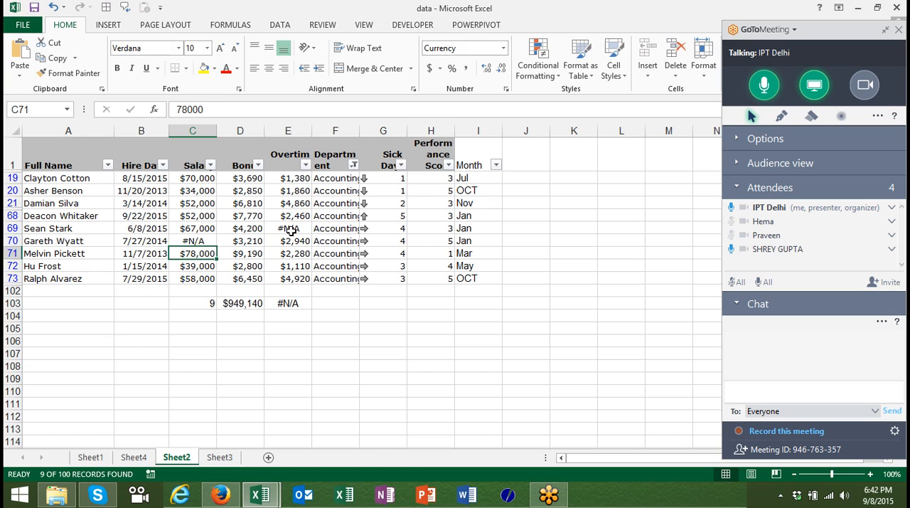
{"action": "key", "text": "Down"}
{"action": "key", "text": "Down"}
{"action": "key", "text": "Down"}
{"action": "key", "text": "Down"}
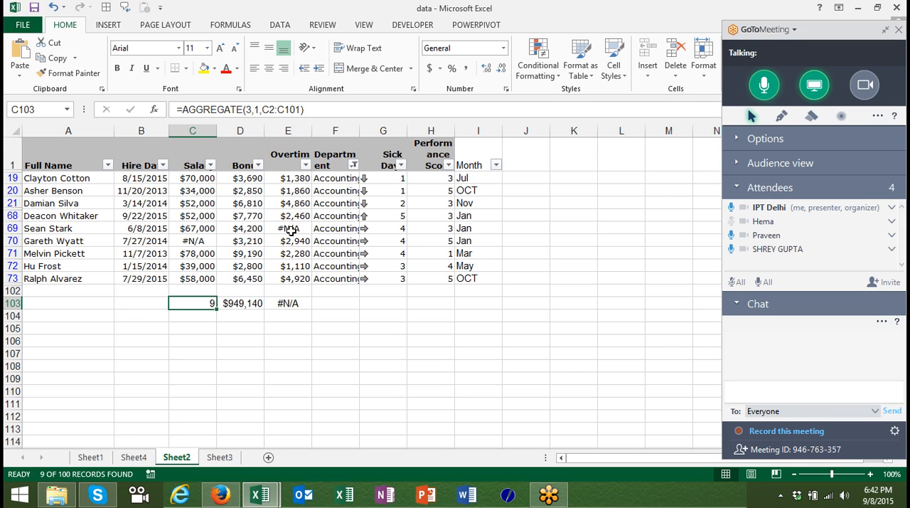
Remove the filters from the table and enter the label Month in cell K2, beside the data.
{"action": "key", "text": "ctrl+shift+l"}
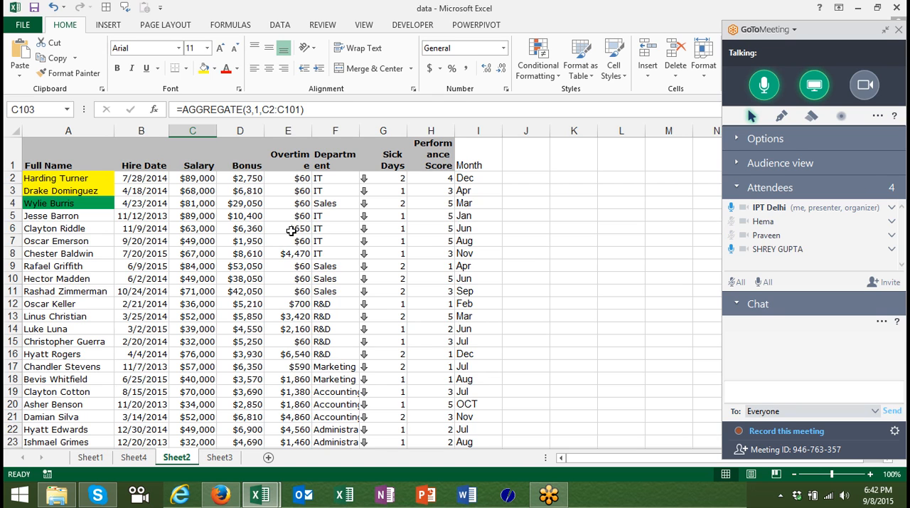
{"action": "key", "text": "Right"}
{"action": "key", "text": "Right"}
{"action": "key", "text": "Right"}
{"action": "key", "text": "Up"}
{"action": "key", "text": "Up"}
{"action": "key", "text": "ctrl+Up"}
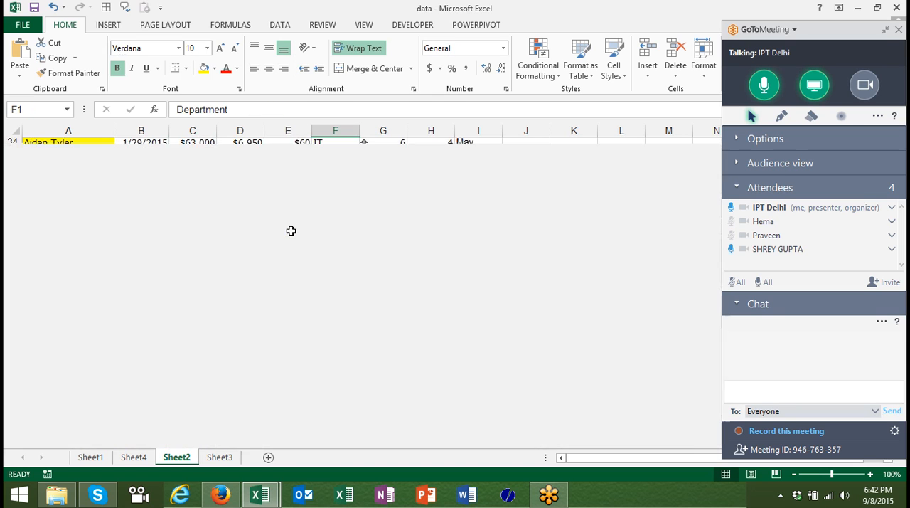
{"action": "key", "text": "Right"}
{"action": "key", "text": "Right"}
{"action": "key", "text": "Right"}
{"action": "key", "text": "Right"}
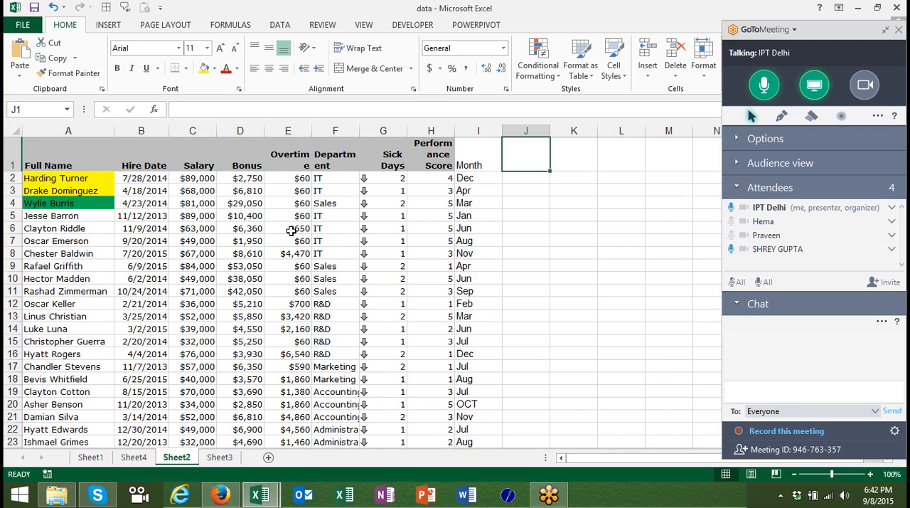
{"action": "key", "text": "Left"}
{"action": "key", "text": "Left"}
{"action": "key", "text": "Right"}
{"action": "key", "text": "Right"}
{"action": "key", "text": "Right"}
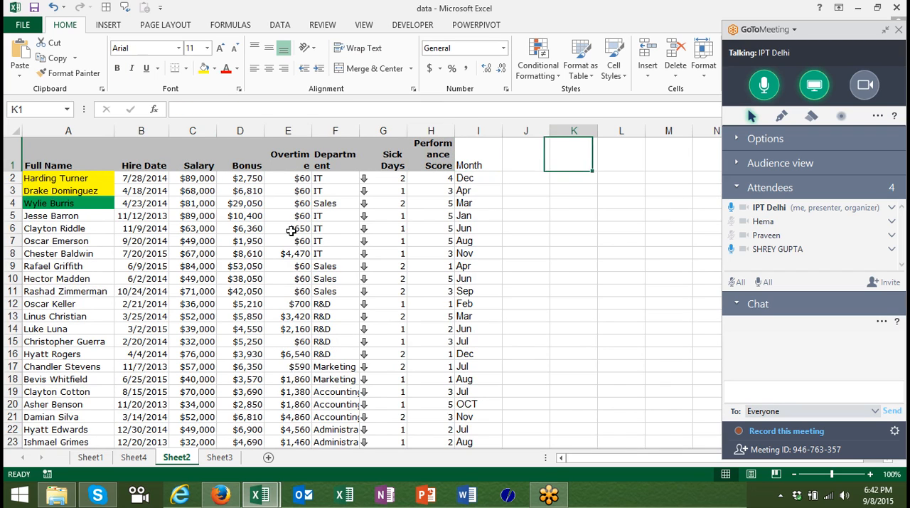
{"action": "key", "text": "Down"}
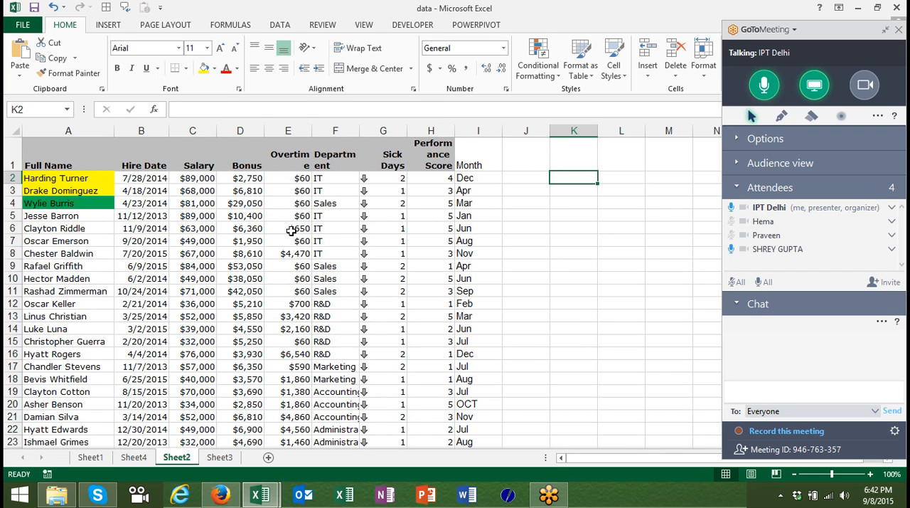
{"action": "type", "text": "Month"}
{"action": "key", "text": "Tab"}
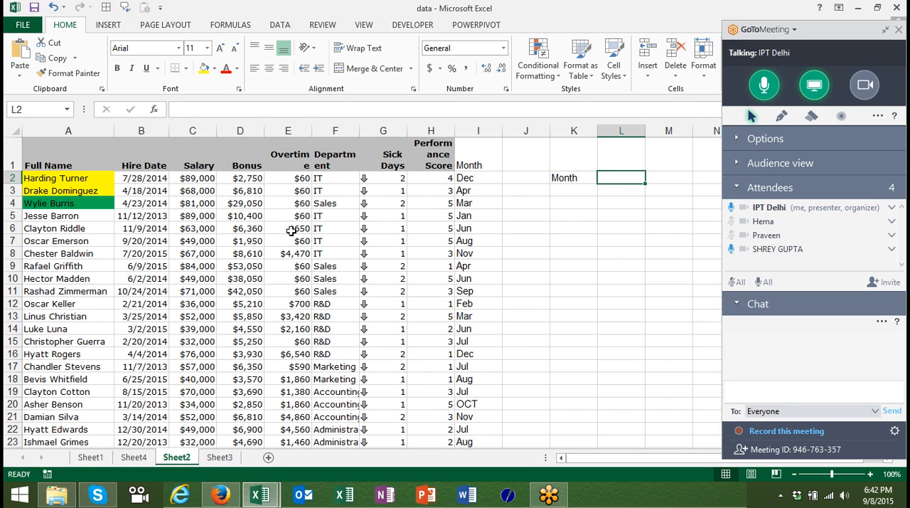
Enter the header Salary in cell L1 beside the employee table.
{"action": "key", "text": "Up"}
{"action": "type", "text": "Sa"}
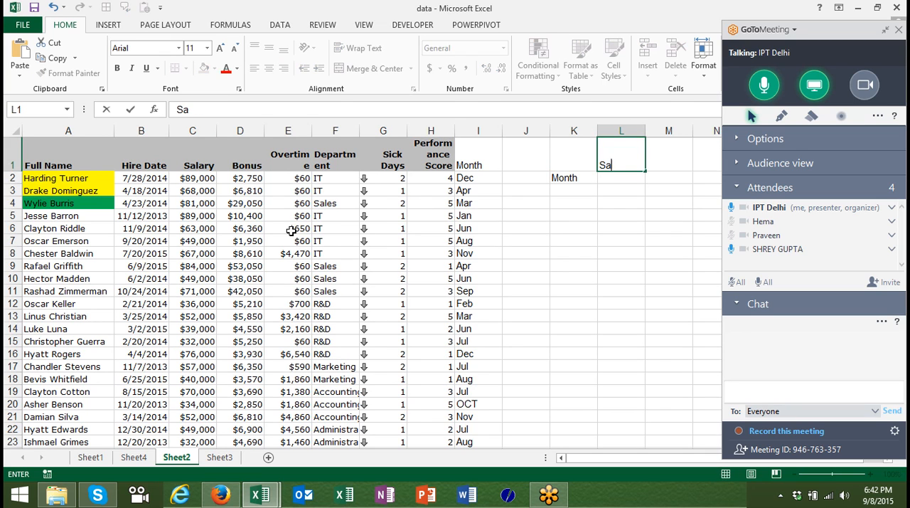
{"action": "type", "text": "lary"}
{"action": "key", "text": "Return"}
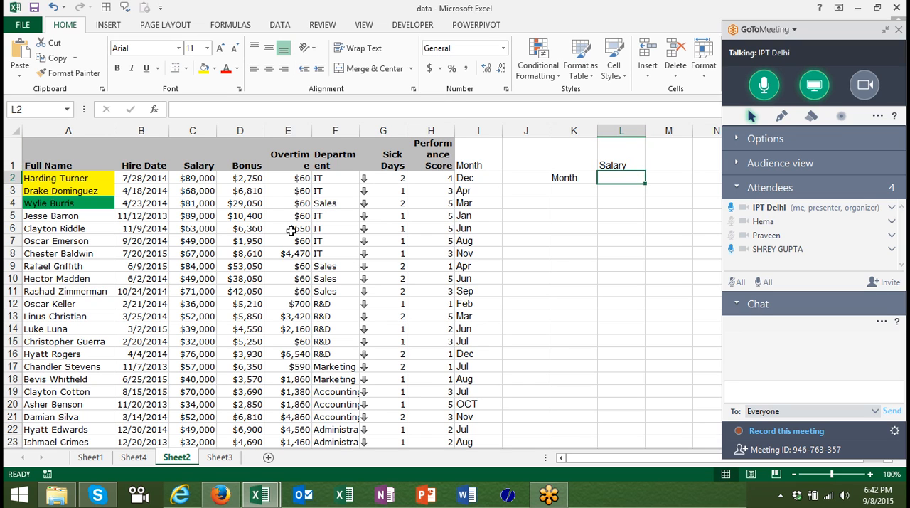
{"action": "key", "text": "Left"}
{"action": "key", "text": "ctrl+x"}
{"action": "key", "text": "Up"}
{"action": "key", "text": "F2"}
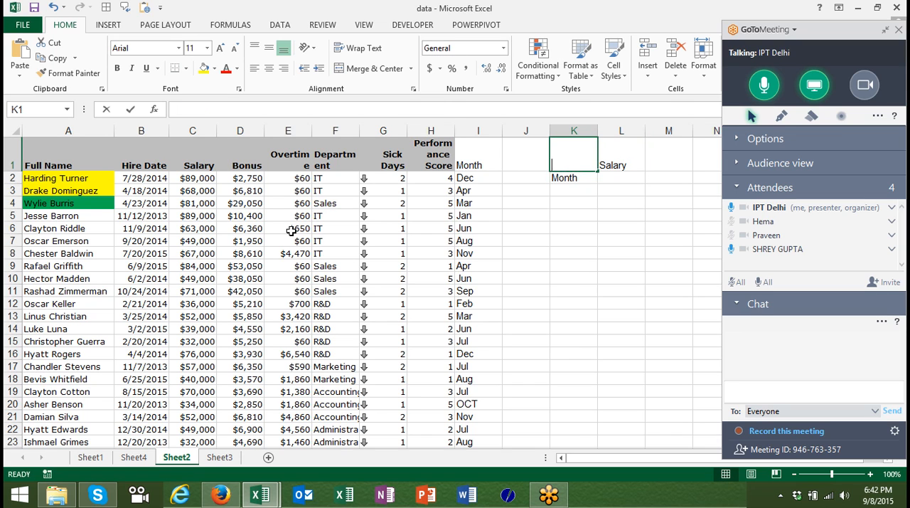
{"action": "key", "text": "Escape"}
{"action": "key", "text": "Down"}
{"action": "key", "text": "ctrl+x"}
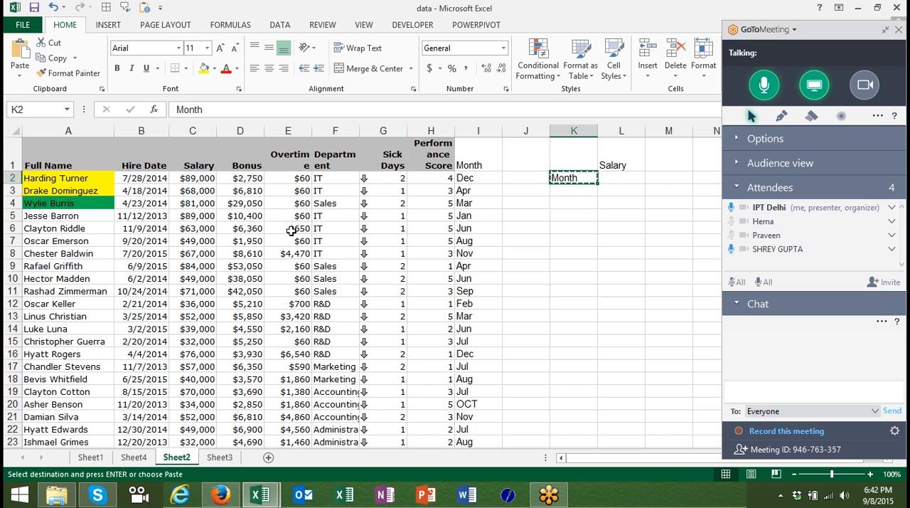
{"action": "key", "text": "Up"}
{"action": "key", "text": "F2"}
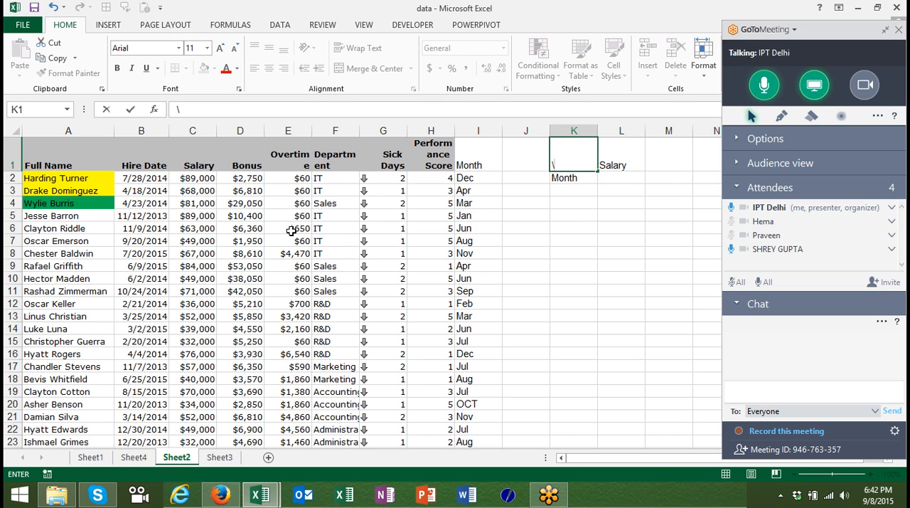
{"action": "key", "text": "Escape"}
{"action": "key", "text": "Down"}
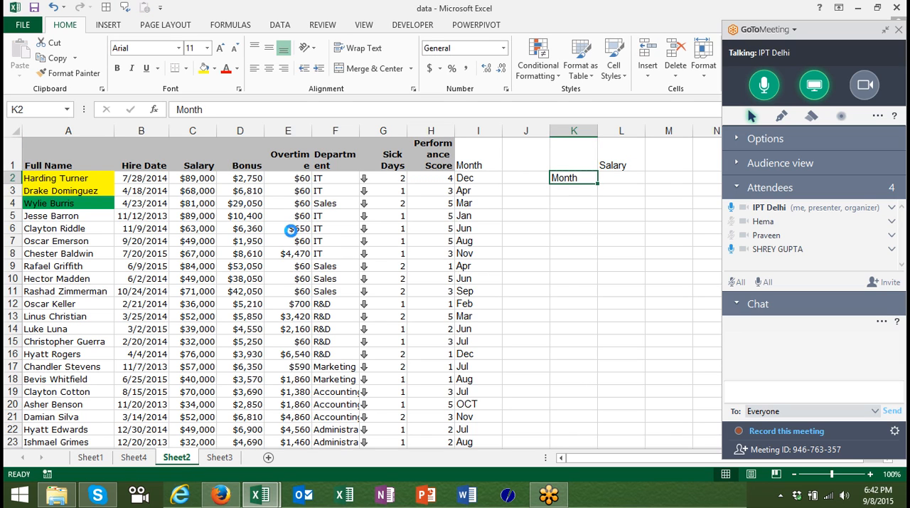
Place the Month label from K2 in cell K1 as the header beside Salary.
{"action": "key", "text": "ctrl+x"}
{"action": "key", "text": "Up"}
{"action": "key", "text": "ctrl+v"}
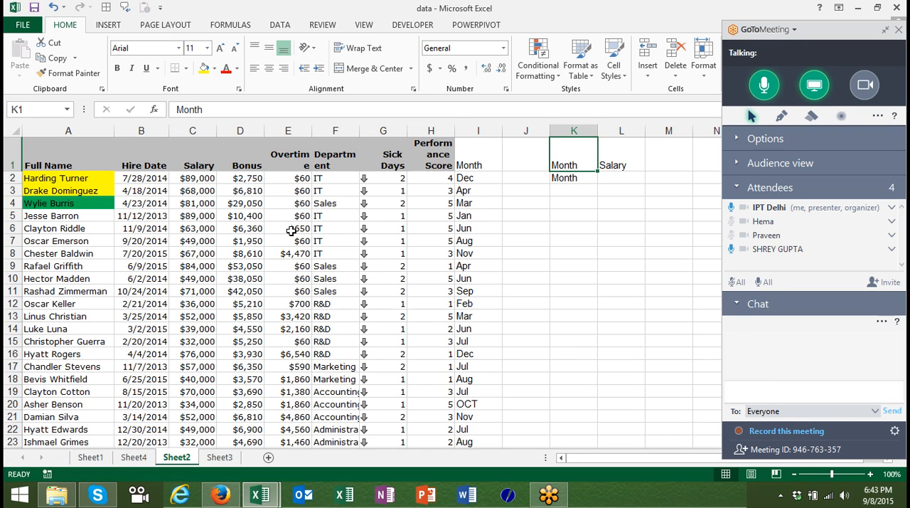
Enter Jan in K2 and fill the month series down to Sep in K10.
{"action": "key", "text": "Down"}
{"action": "type", "text": "Jan"}
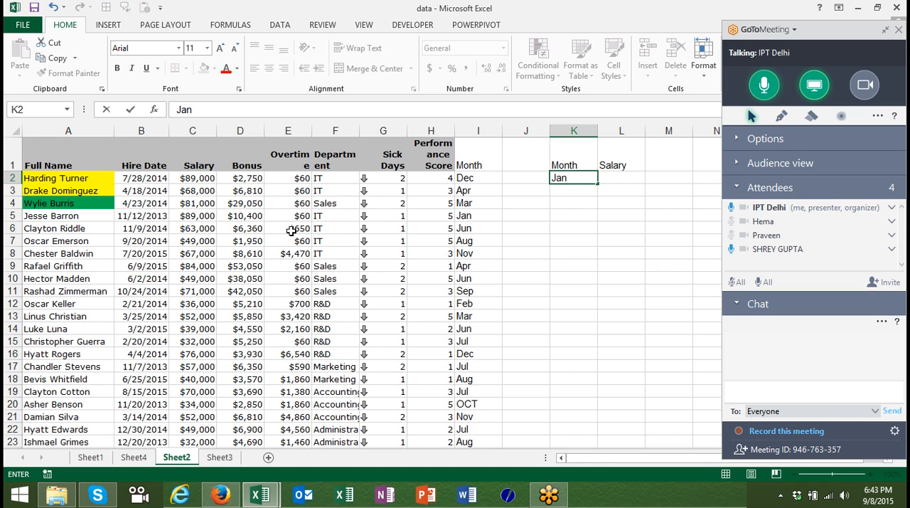
{"action": "key", "text": "ctrl+Return"}
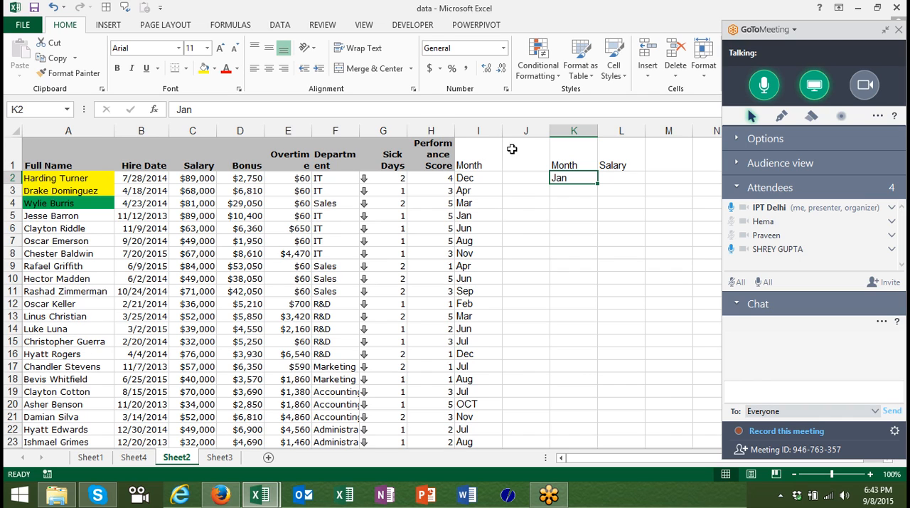
{"action": "left_click_drag", "start_coordinate": [598, 181], "coordinate": [600, 284]}
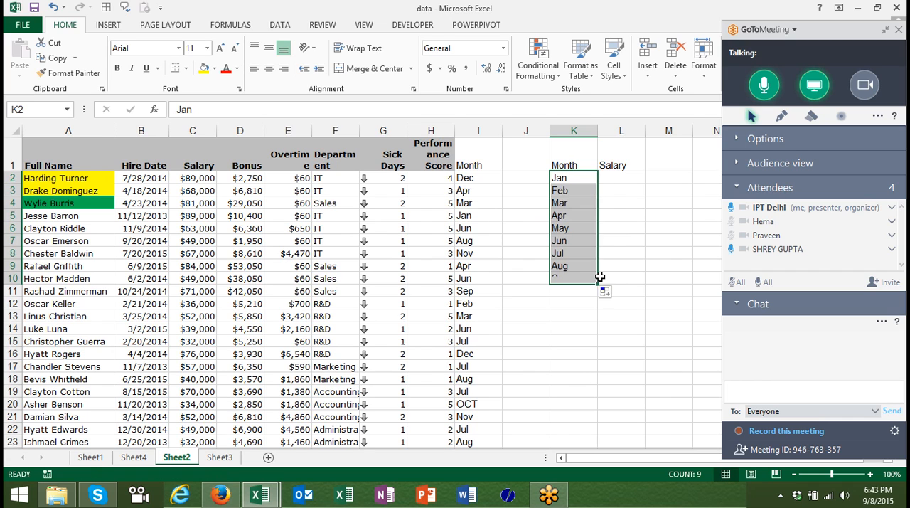
Enter the formula =SUMIF(I:I,K2,C:C) in L2 to total the January salaries.
{"action": "left_click", "coordinate": [625, 181]}
{"action": "type", "text": "="}
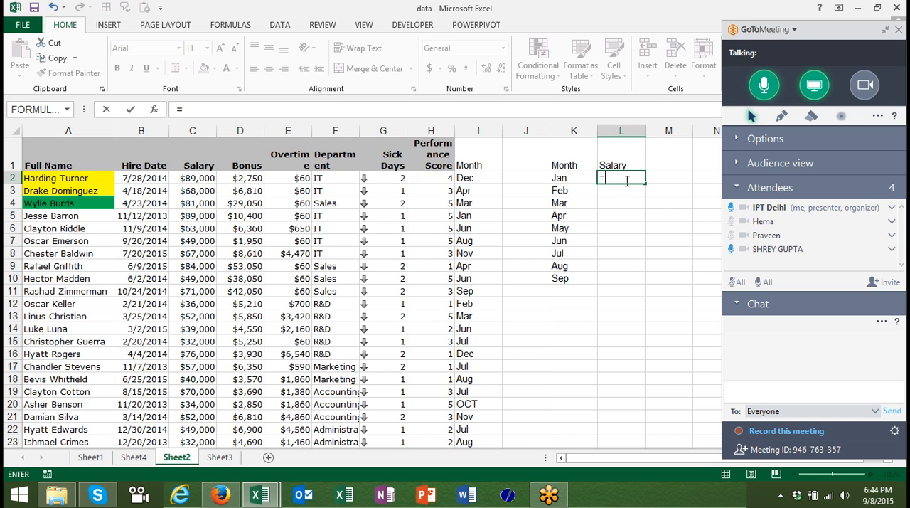
{"action": "type", "text": "sum"}
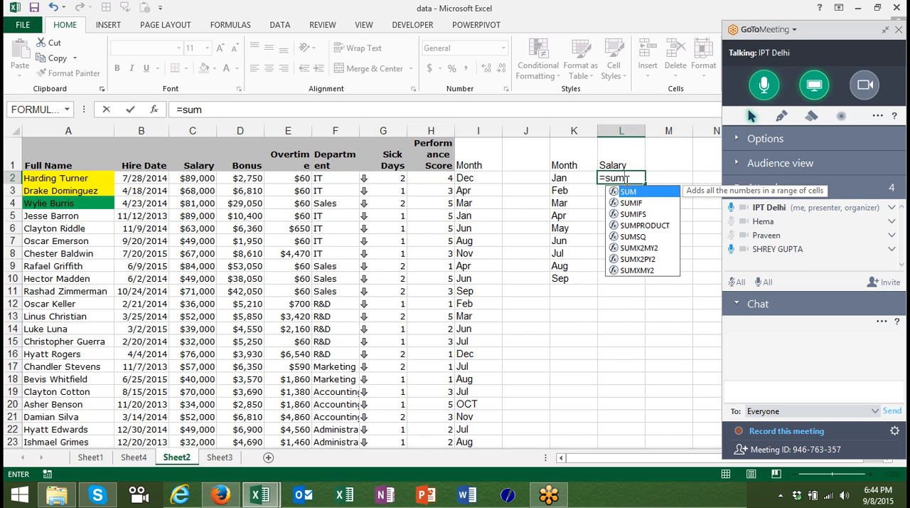
{"action": "key", "text": "Down"}
{"action": "key", "text": "Tab"}
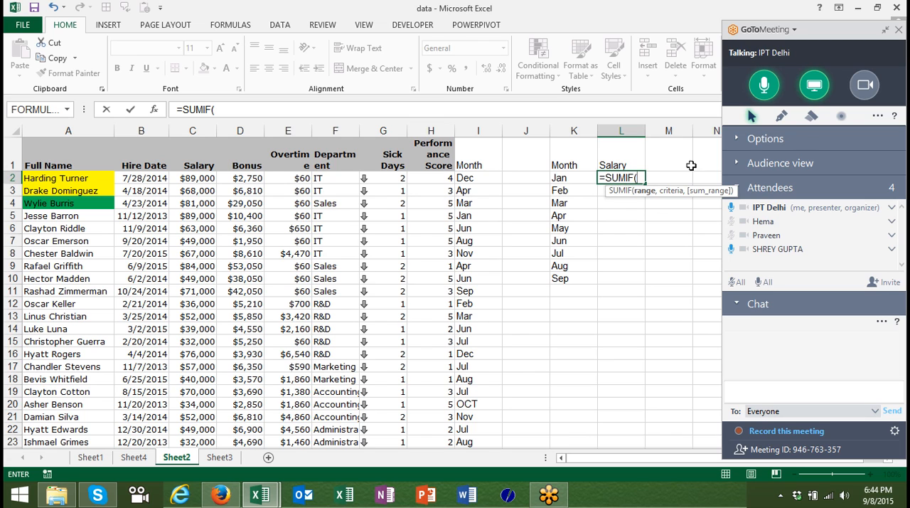
{"action": "left_click", "coordinate": [481, 130]}
{"action": "type", "text": ","}
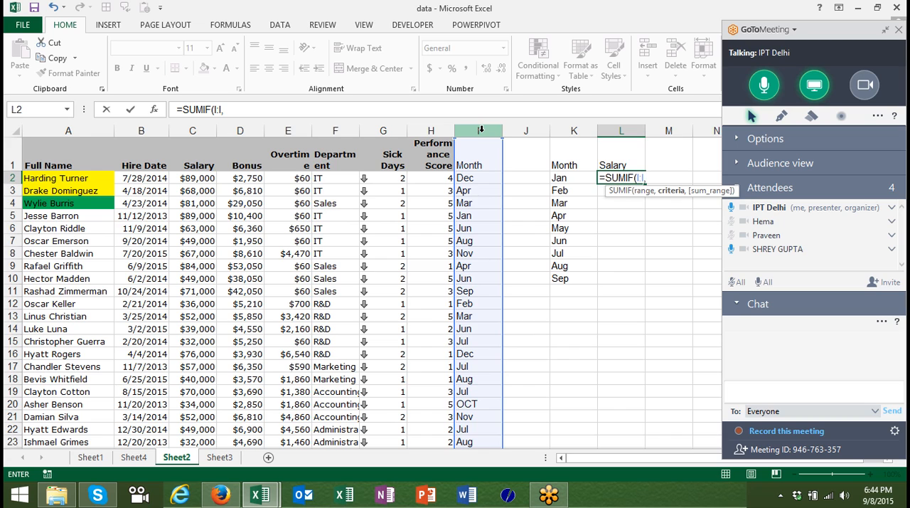
{"action": "key", "text": "Left"}
{"action": "type", "text": ","}
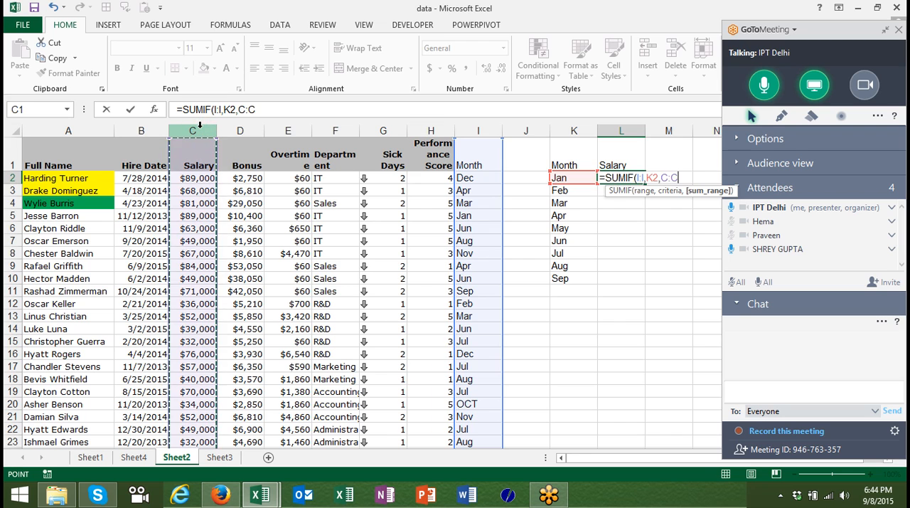
{"action": "key", "text": "Return"}
{"action": "key", "text": "Up"}
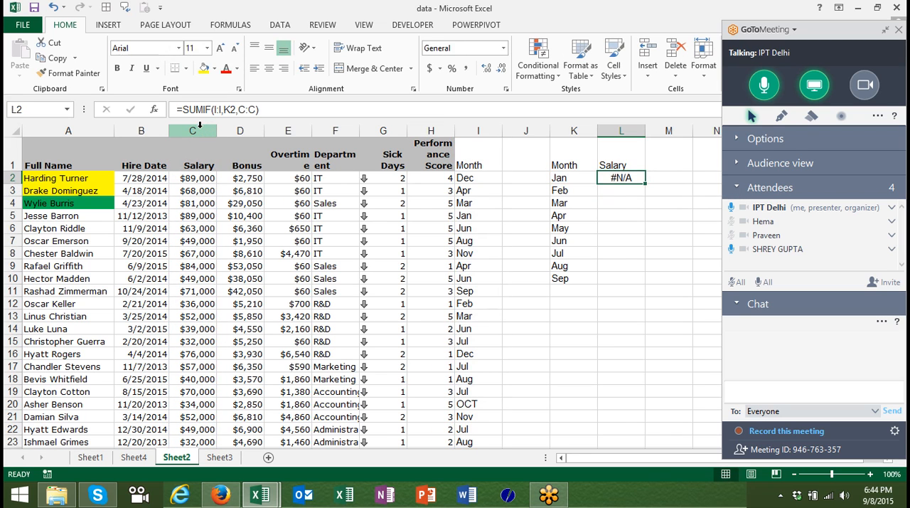
Look through the Salary column from top to bottom for an error value.
{"action": "key", "text": "Left"}
{"action": "key", "text": "Left"}
{"action": "key", "text": "Left"}
{"action": "key", "text": "Left"}
{"action": "key", "text": "Left"}
{"action": "key", "text": "Left"}
{"action": "key", "text": "Left"}
{"action": "key", "text": "Left"}
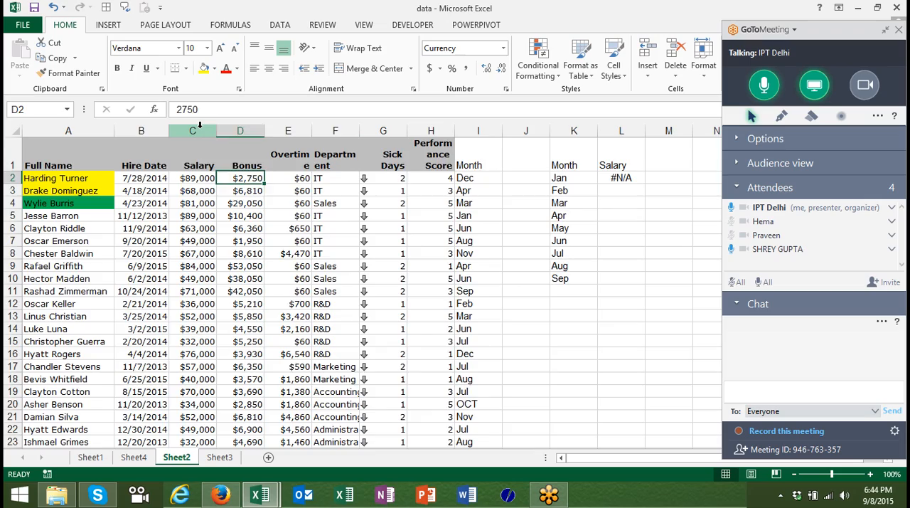
{"action": "key", "text": "Left"}
{"action": "key", "text": "ctrl+Down"}
{"action": "key", "text": "Up"}
{"action": "key", "text": "Up"}
{"action": "key", "text": "Up"}
{"action": "key", "text": "Up"}
{"action": "key", "text": "Up"}
{"action": "key", "text": "Up"}
{"action": "key", "text": "Up"}
{"action": "key", "text": "Up"}
{"action": "key", "text": "Up"}
{"action": "key", "text": "Up"}
{"action": "key", "text": "Up"}
{"action": "key", "text": "Up"}
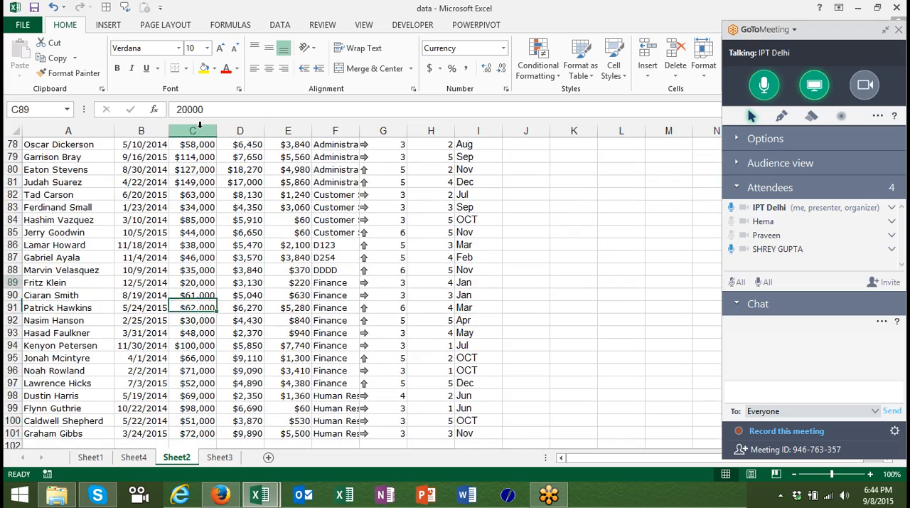
{"action": "key", "text": "Up"}
{"action": "key", "text": "Up"}
{"action": "key", "text": "Up"}
{"action": "key", "text": "Up"}
{"action": "key", "text": "Up"}
{"action": "key", "text": "Up"}
{"action": "key", "text": "Up"}
{"action": "key", "text": "Up"}
{"action": "key", "text": "Up"}
{"action": "key", "text": "Up"}
{"action": "key", "text": "Up"}
{"action": "key", "text": "Up"}
{"action": "key", "text": "Up"}
{"action": "key", "text": "Up"}
{"action": "key", "text": "Up"}
{"action": "key", "text": "Up"}
{"action": "key", "text": "Up"}
{"action": "key", "text": "Up"}
{"action": "key", "text": "Up"}
{"action": "key", "text": "Up"}
{"action": "key", "text": "Up"}
{"action": "key", "text": "Up"}
{"action": "key", "text": "Up"}
{"action": "key", "text": "Up"}
{"action": "key", "text": "Up"}
{"action": "key", "text": "Up"}
{"action": "key", "text": "Up"}
{"action": "key", "text": "Up"}
{"action": "key", "text": "Up"}
{"action": "key", "text": "Up"}
{"action": "key", "text": "Up"}
{"action": "key", "text": "Up"}
{"action": "key", "text": "Up"}
{"action": "key", "text": "Up"}
{"action": "key", "text": "Up"}
{"action": "key", "text": "Up"}
{"action": "key", "text": "Up"}
{"action": "key", "text": "Up"}
{"action": "key", "text": "Up"}
{"action": "key", "text": "Up"}
{"action": "key", "text": "Down"}
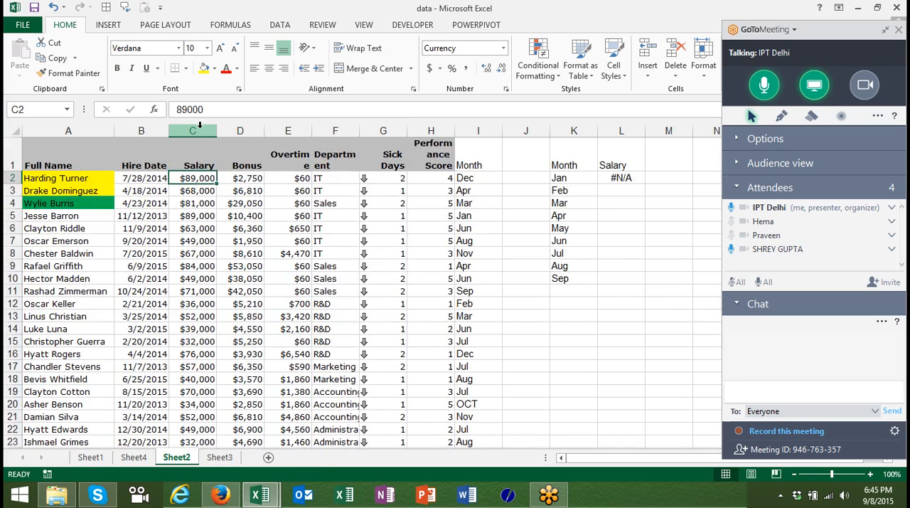
{"action": "key", "text": "Down"}
{"action": "key", "text": "Down"}
{"action": "key", "text": "Down"}
{"action": "key", "text": "Down"}
{"action": "key", "text": "Down"}
{"action": "key", "text": "Down"}
{"action": "key", "text": "Down"}
{"action": "key", "text": "Down"}
{"action": "key", "text": "Down"}
{"action": "key", "text": "Down"}
{"action": "key", "text": "Down"}
{"action": "key", "text": "Down"}
{"action": "key", "text": "Down"}
{"action": "key", "text": "Down"}
{"action": "key", "text": "Down"}
{"action": "key", "text": "Down"}
{"action": "key", "text": "Down"}
{"action": "key", "text": "Down"}
{"action": "key", "text": "Down"}
{"action": "key", "text": "Down"}
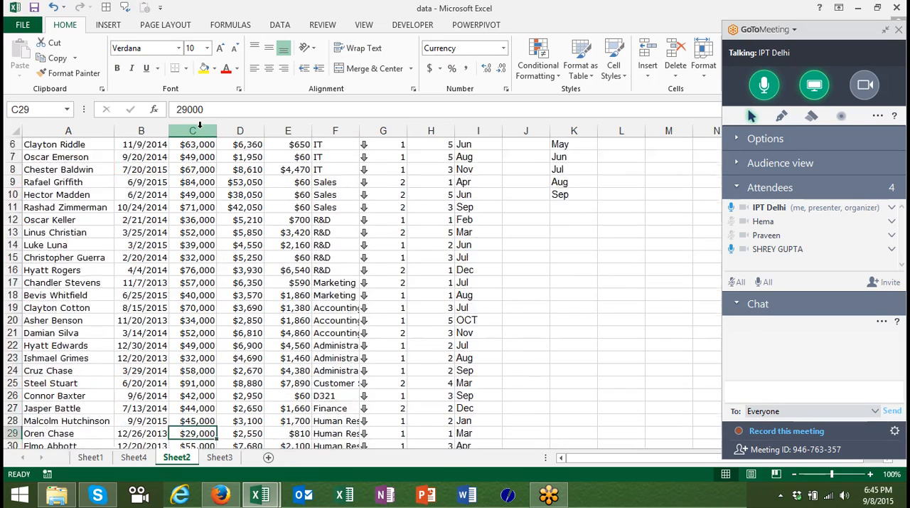
{"action": "key", "text": "Down"}
{"action": "key", "text": "Down"}
{"action": "key", "text": "Down"}
{"action": "key", "text": "Down"}
{"action": "key", "text": "Down"}
{"action": "key", "text": "Down"}
{"action": "key", "text": "Down"}
{"action": "key", "text": "Down"}
{"action": "key", "text": "Down"}
{"action": "key", "text": "Down"}
{"action": "key", "text": "Down"}
{"action": "key", "text": "Down"}
{"action": "key", "text": "Down"}
{"action": "key", "text": "ctrl+Up"}
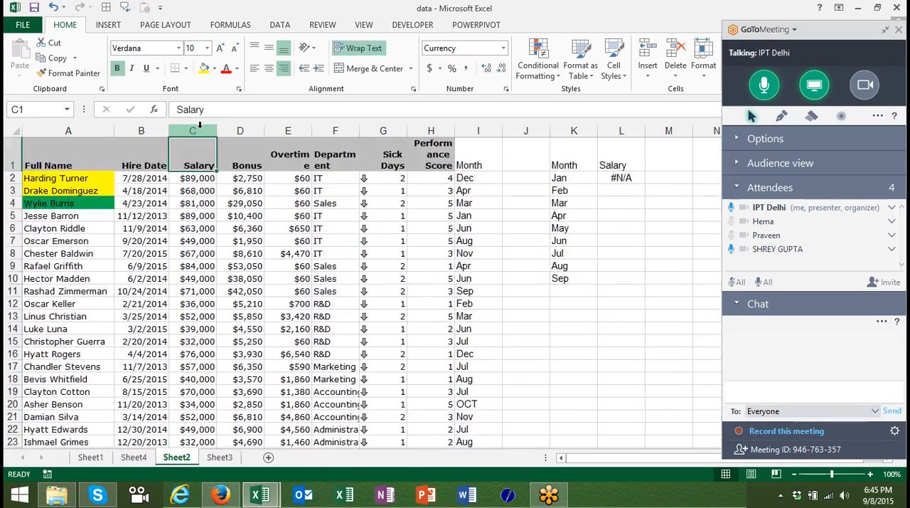
Turn on filtering for the employee table and show only the rows whose Salary is #N/A.
{"action": "key", "text": "ctrl+shift+l"}
{"action": "left_click", "coordinate": [210, 165]}
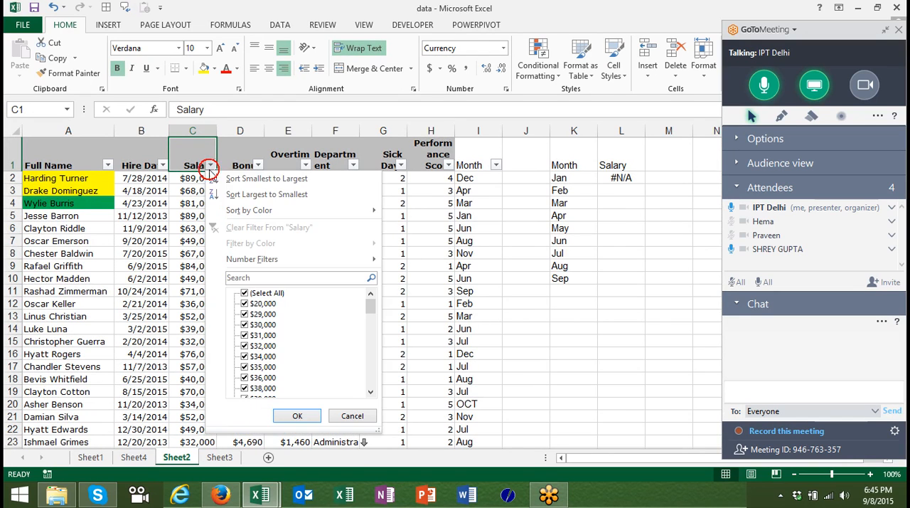
{"action": "mouse_move", "coordinate": [228, 261]}
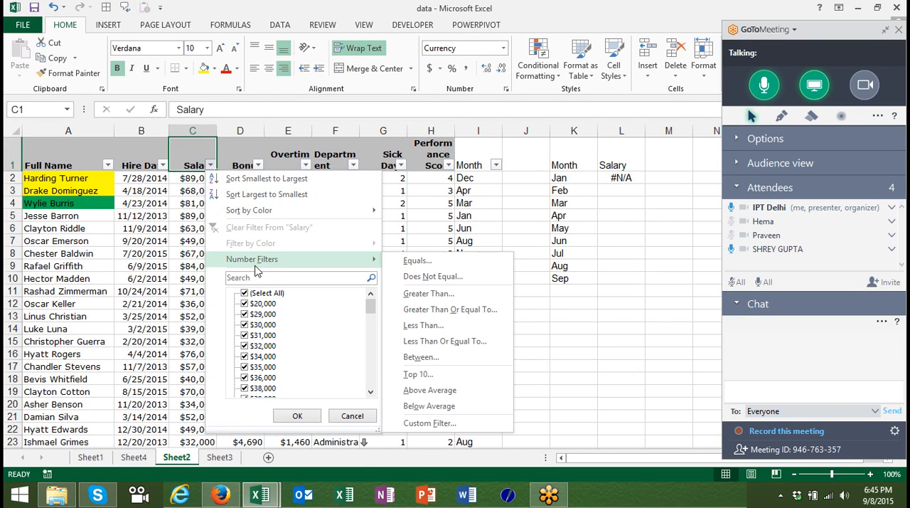
{"action": "left_click", "coordinate": [245, 293]}
{"action": "left_click_drag", "start_coordinate": [372, 303], "coordinate": [375, 398]}
{"action": "left_click", "coordinate": [242, 388]}
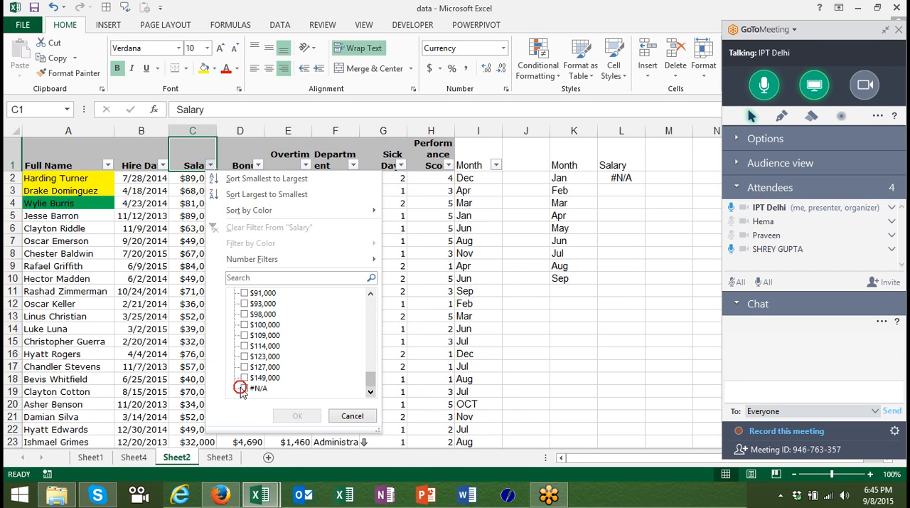
{"action": "left_click", "coordinate": [297, 415]}
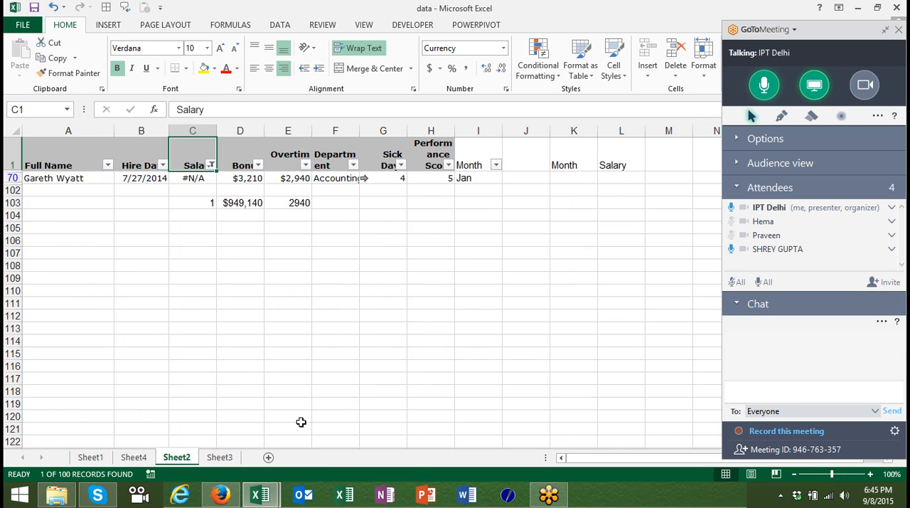
Replace the error formula in salary cell C70 with 6,524 and remove the table's filters.
{"action": "key", "text": "Down"}
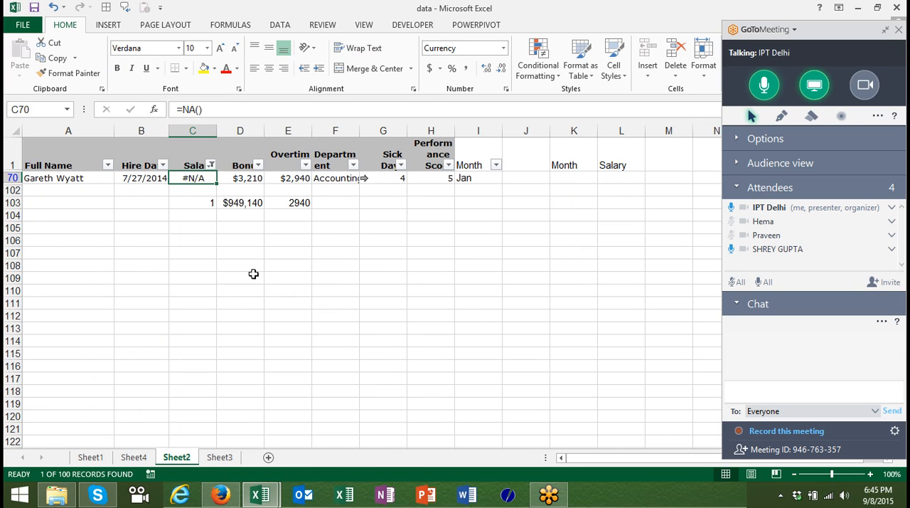
{"action": "type", "text": "6,524"}
{"action": "key", "text": "Return"}
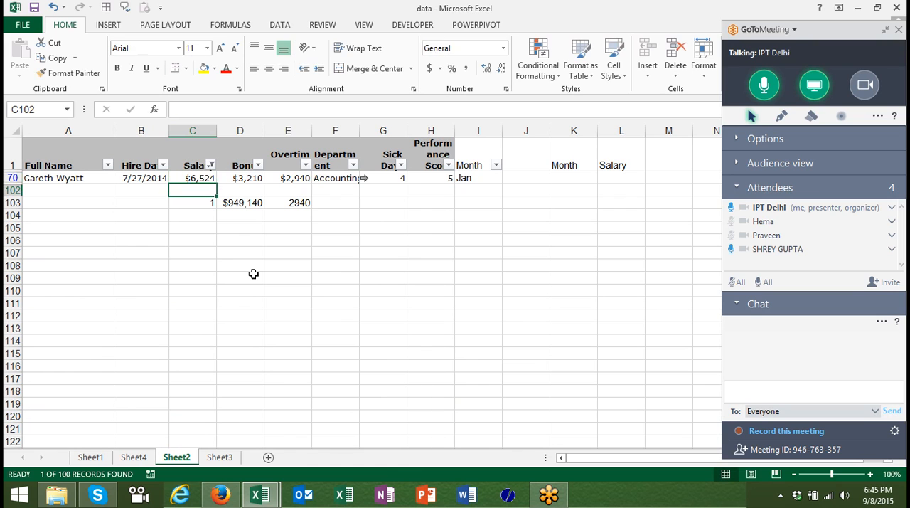
{"action": "key", "text": "ctrl+shift+l"}
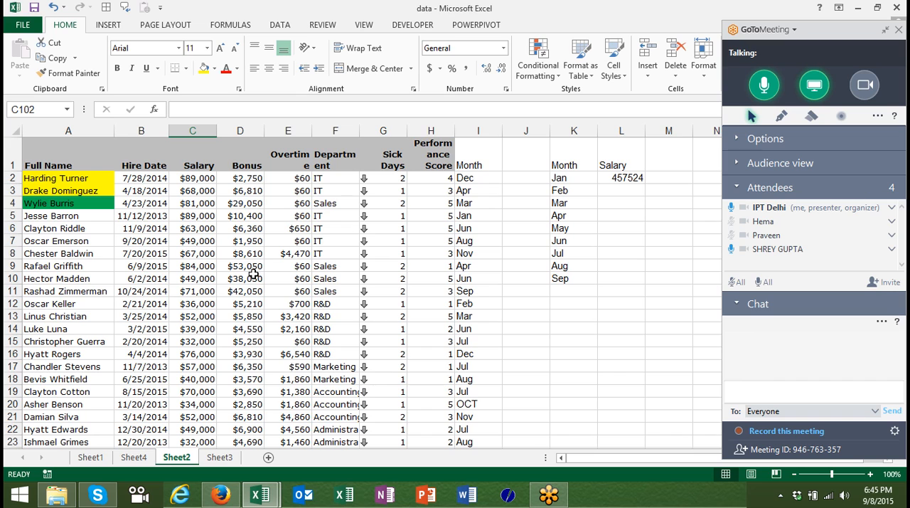
Review the SUMIF formula in L2 and fill it down through L10 for all listed months.
{"action": "double_click", "coordinate": [629, 178]}
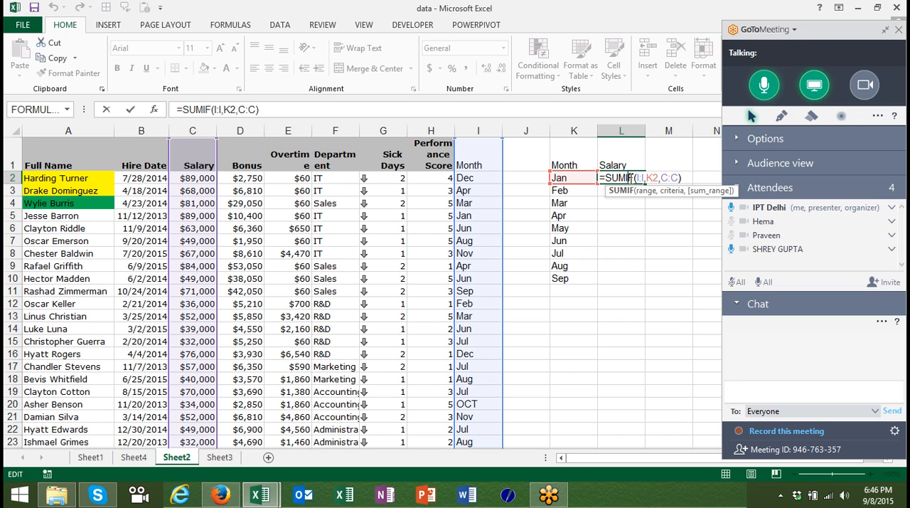
{"action": "key", "text": "Return"}
{"action": "left_click", "coordinate": [629, 179]}
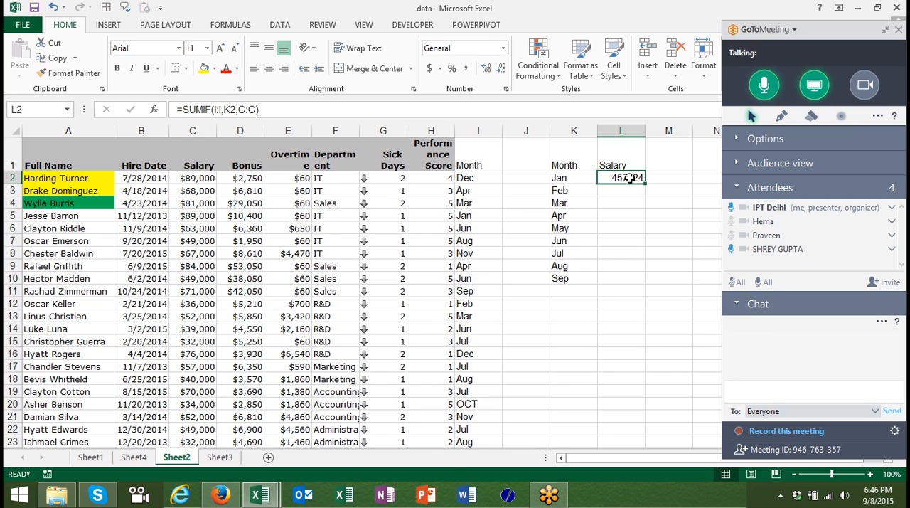
{"action": "double_click", "coordinate": [644, 182]}
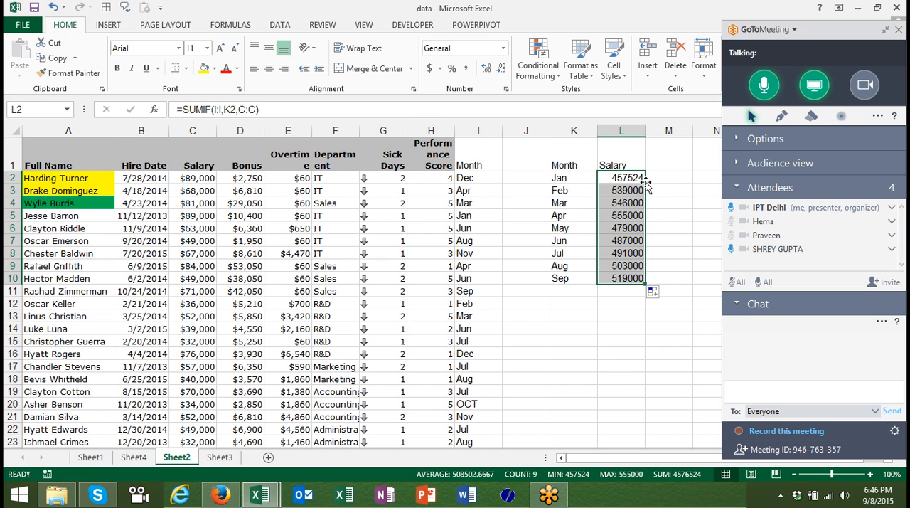
{"action": "key", "text": "Down"}
{"action": "key", "text": "Down"}
{"action": "key", "text": "Down"}
{"action": "key", "text": "Down"}
{"action": "key", "text": "Down"}
{"action": "key", "text": "Down"}
{"action": "key", "text": "Down"}
{"action": "key", "text": "Down"}
{"action": "key", "text": "Down"}
{"action": "key", "text": "Down"}
{"action": "key", "text": "Down"}
{"action": "key", "text": "Left"}
{"action": "key", "text": "Left"}
{"action": "key", "text": "Left"}
{"action": "key", "text": "Left"}
{"action": "key", "text": "Left"}
{"action": "key", "text": "Right"}
{"action": "key", "text": "Right"}
{"action": "key", "text": "Right"}
{"action": "key", "text": "Right"}
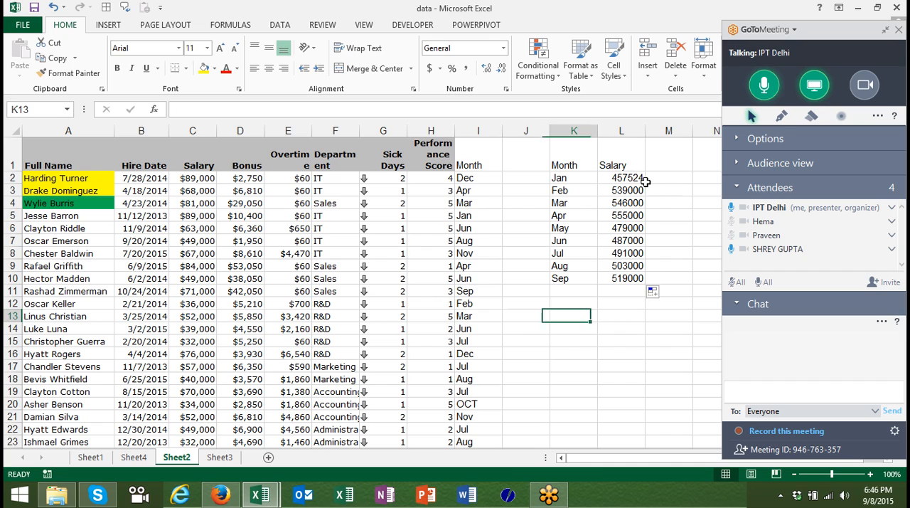
{"action": "key", "text": "Up"}
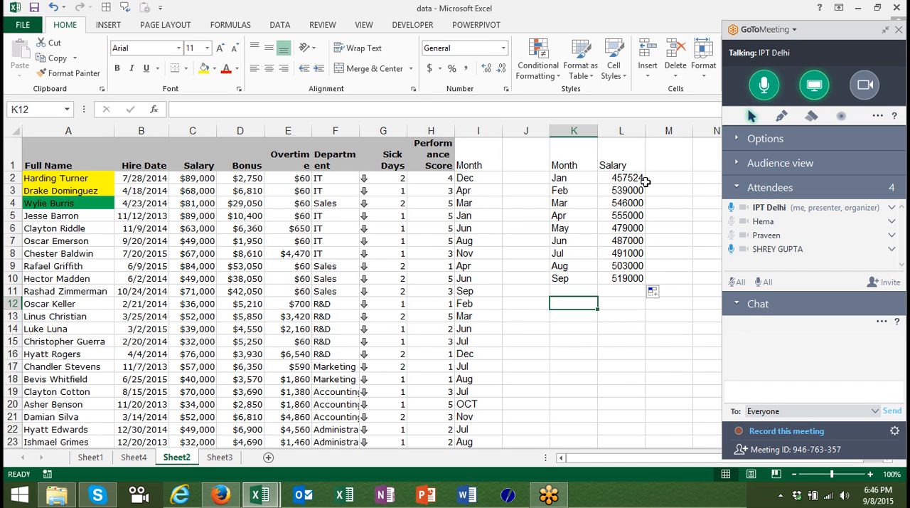
{"action": "key", "text": "Up"}
{"action": "type", "text": ">"}
{"action": "key", "text": "Return"}
{"action": "key", "text": "Up"}
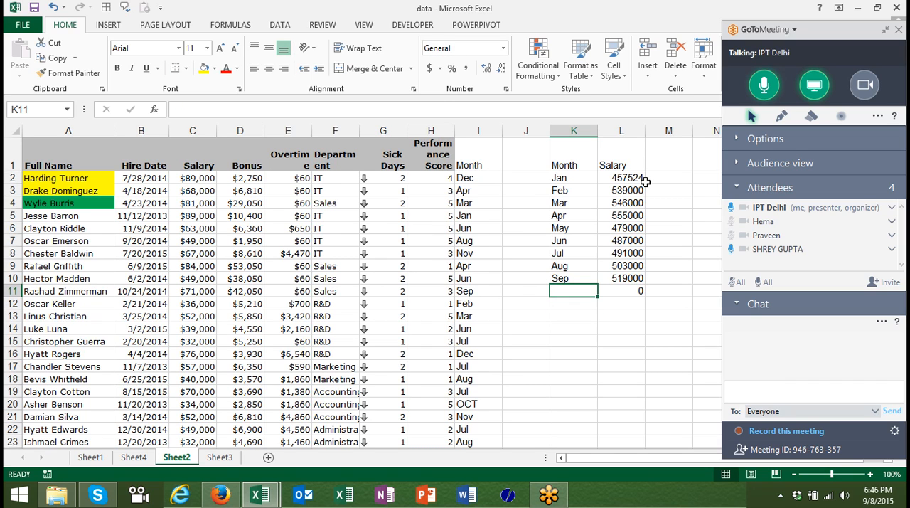
{"action": "key", "text": "Right"}
{"action": "key", "text": "Delete"}
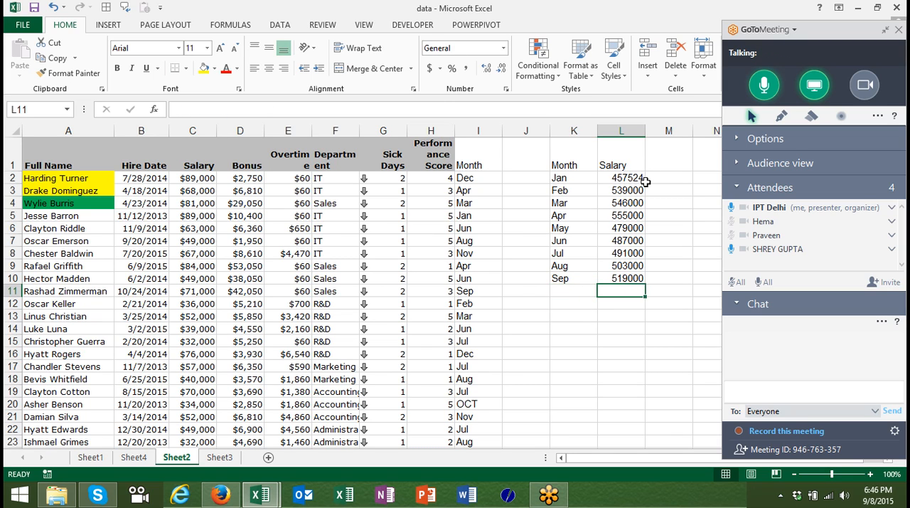
Enter the criterion >3 in cell K12 below the month list.
{"action": "key", "text": "Down"}
{"action": "type", "text": ">3"}
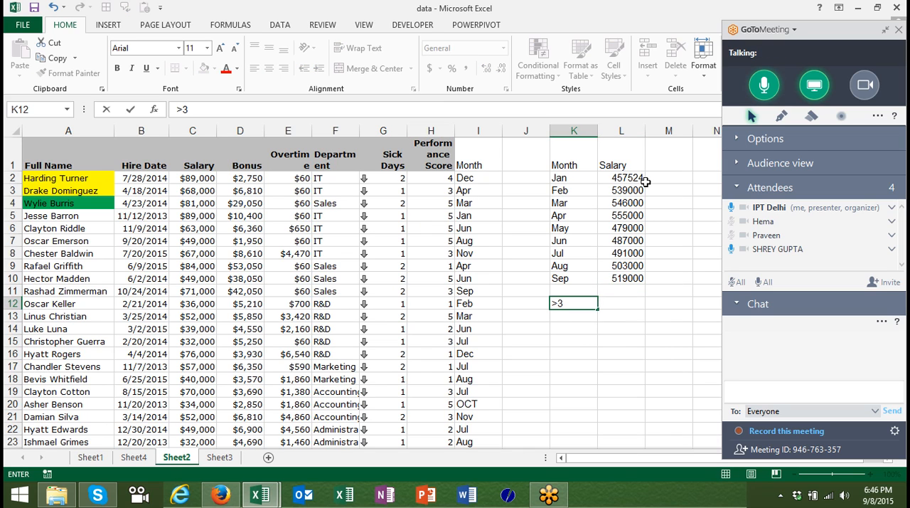
{"action": "key", "text": "Tab"}
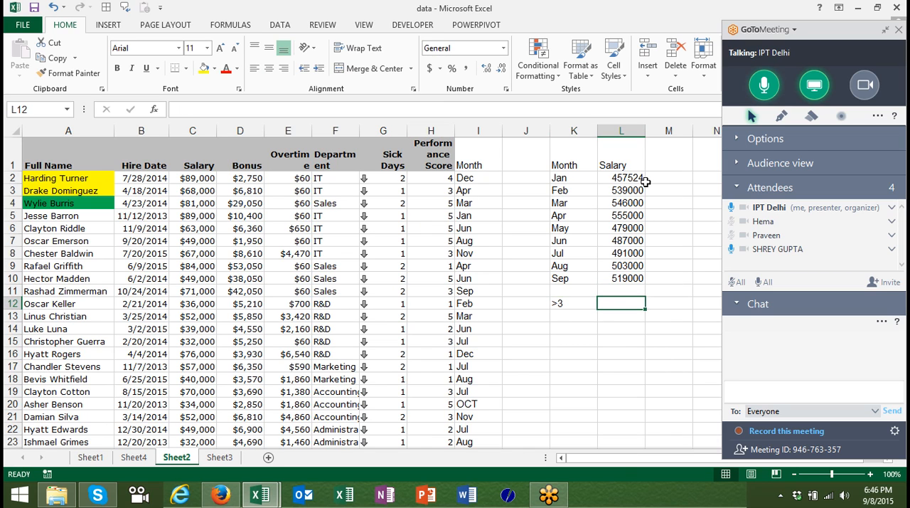
Total the salaries in L12 with =SUMIF(G:G,K12,C:C), testing the Sick Days column against the criterion in K12.
{"action": "type", "text": "su"}
{"action": "key", "text": "BackSpace"}
{"action": "key", "text": "BackSpace"}
{"action": "type", "text": "-"}
{"action": "key", "text": "BackSpace"}
{"action": "type", "text": "="}
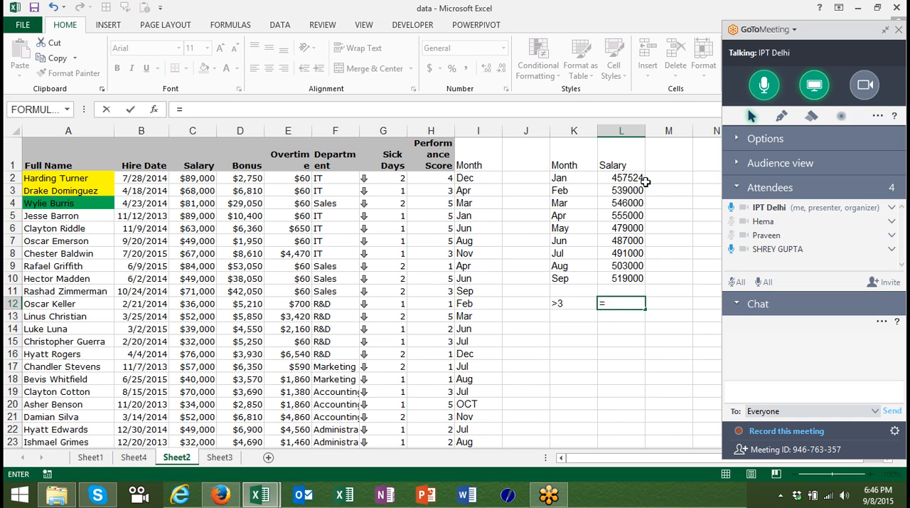
{"action": "type", "text": "sum"}
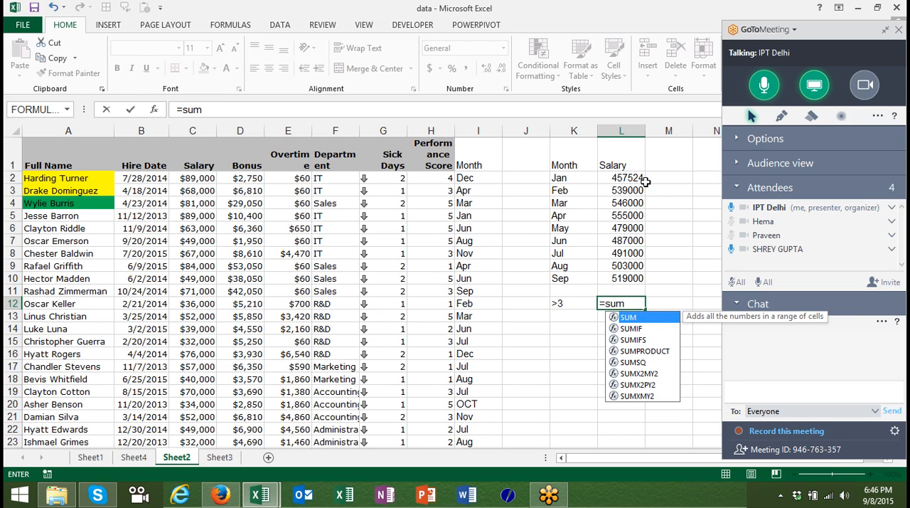
{"action": "key", "text": "Down"}
{"action": "key", "text": "Tab"}
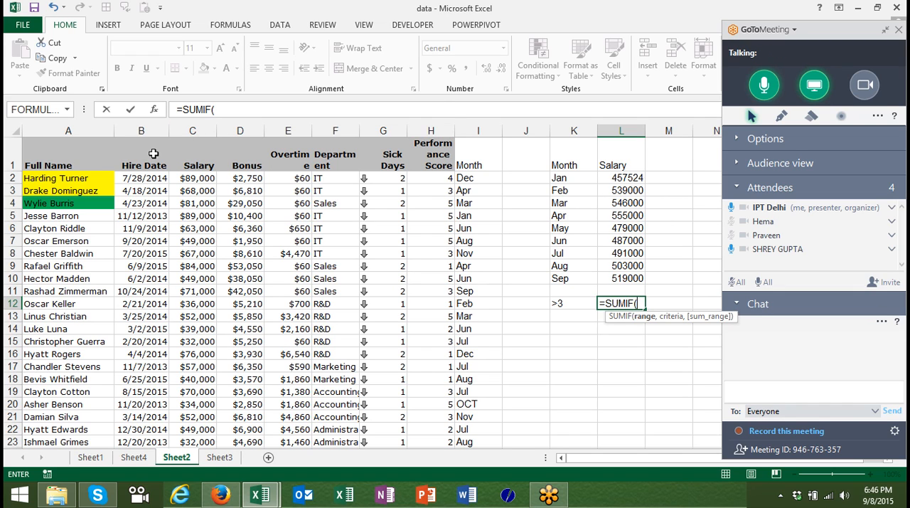
{"action": "left_click", "coordinate": [384, 133]}
{"action": "type", "text": ","}
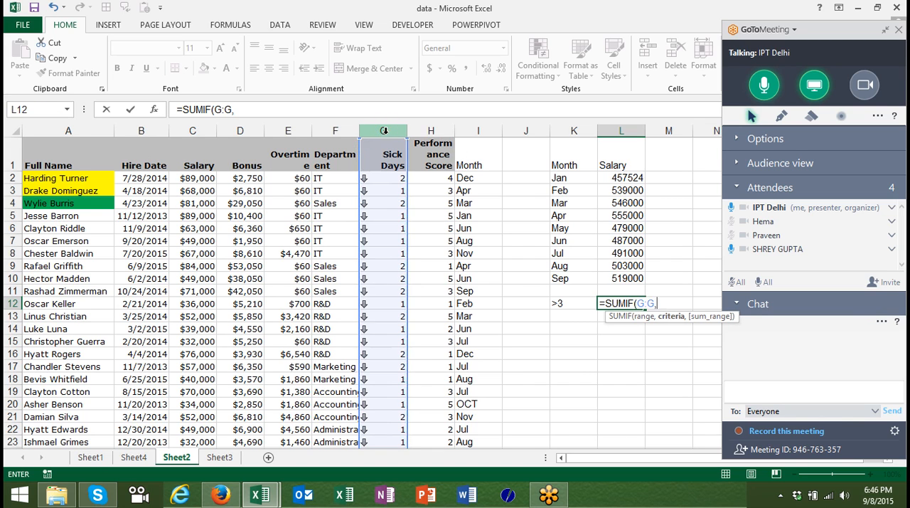
{"action": "left_click", "coordinate": [569, 303]}
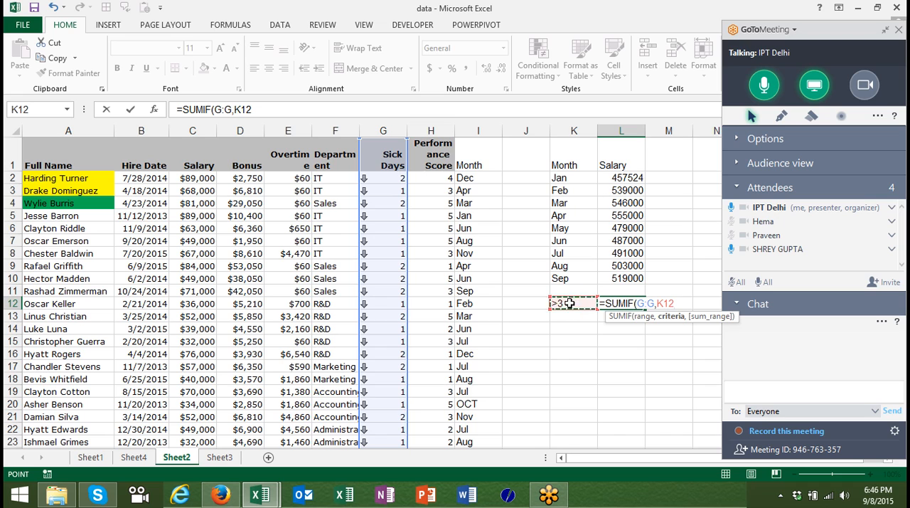
{"action": "type", "text": ","}
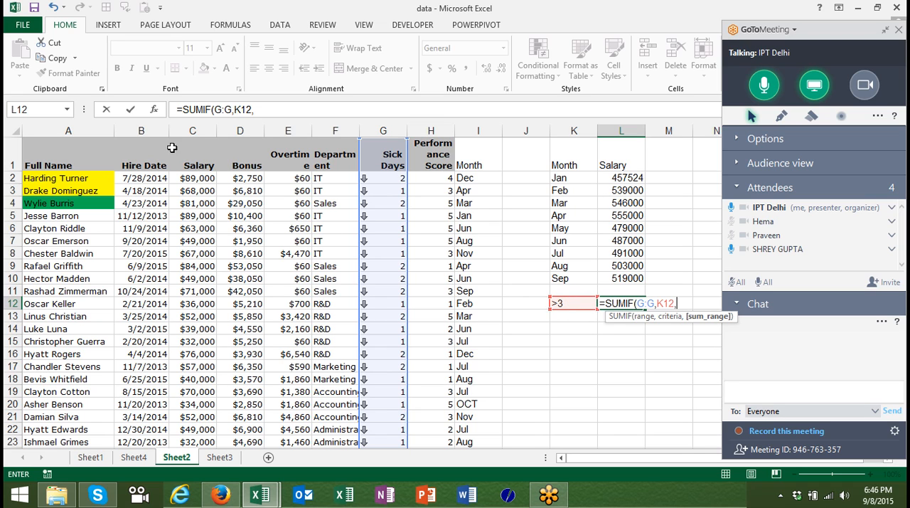
{"action": "left_click", "coordinate": [194, 130]}
{"action": "key", "text": "Return"}
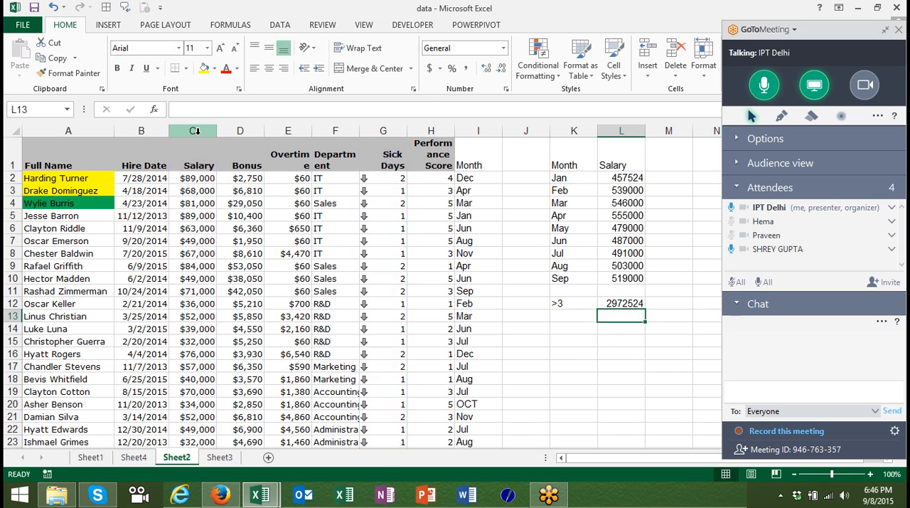
Enter the criterion >90000 in cell K14.
{"action": "key", "text": "Down"}
{"action": "key", "text": "Left"}
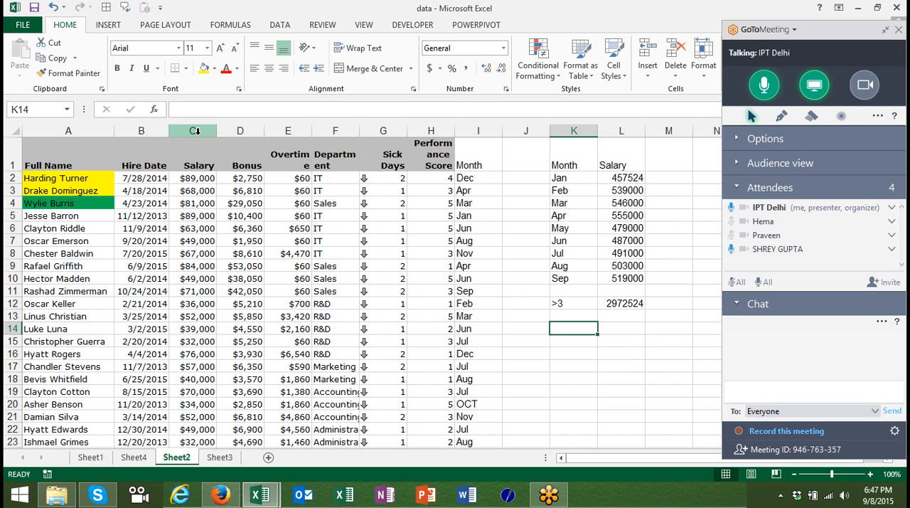
{"action": "type", "text": ">900"}
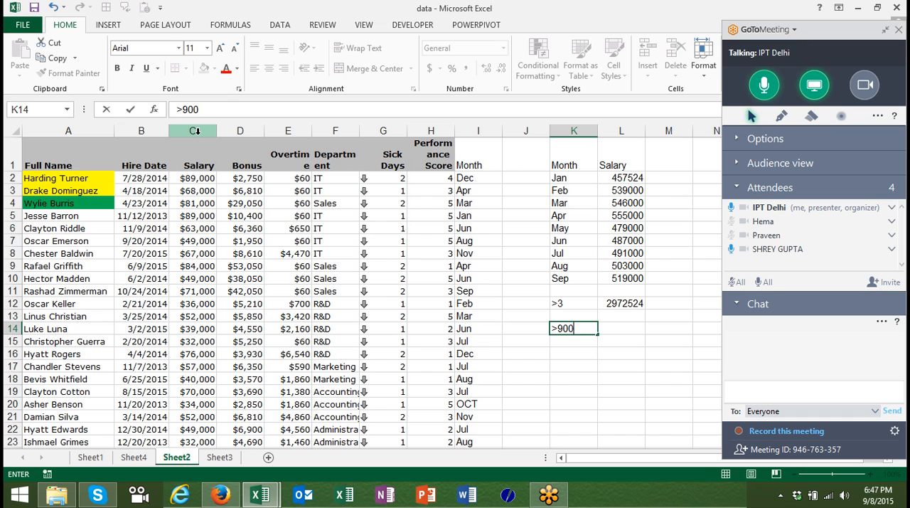
{"action": "type", "text": "00"}
{"action": "key", "text": "Return"}
Total the matching salaries in L14 with =SUMIF(C:C,">90000"), leaving out the sum range.
{"action": "key", "text": "Up"}
{"action": "key", "text": "Right"}
{"action": "type", "text": "=s"}
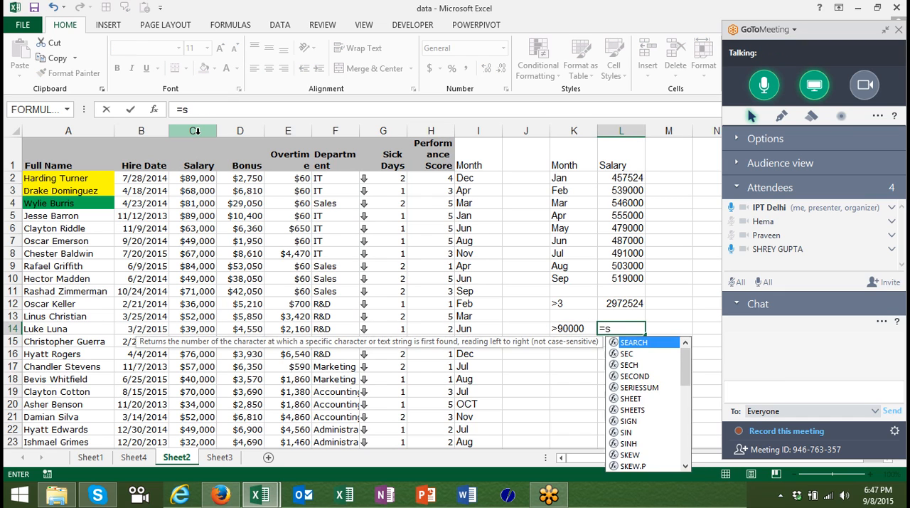
{"action": "type", "text": "um"}
{"action": "key", "text": "Down"}
{"action": "key", "text": "Tab"}
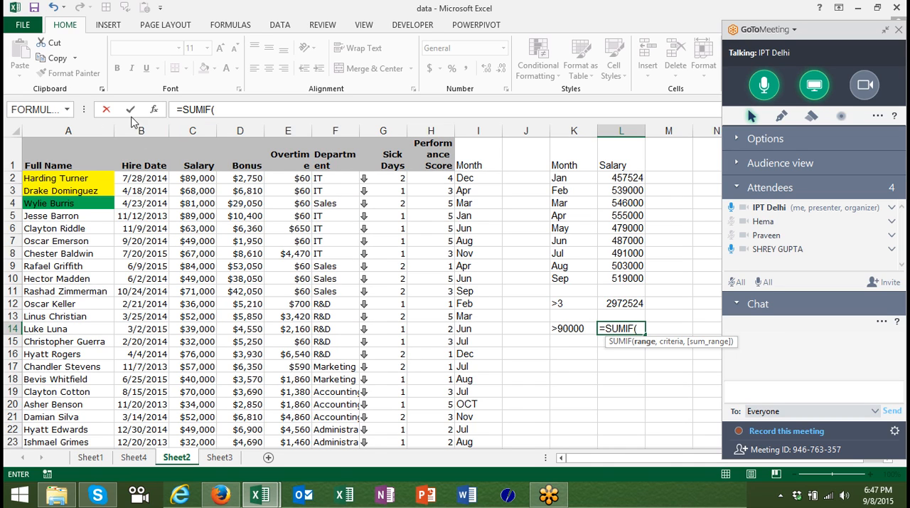
{"action": "left_click", "coordinate": [172, 127]}
{"action": "type", "text": ","}
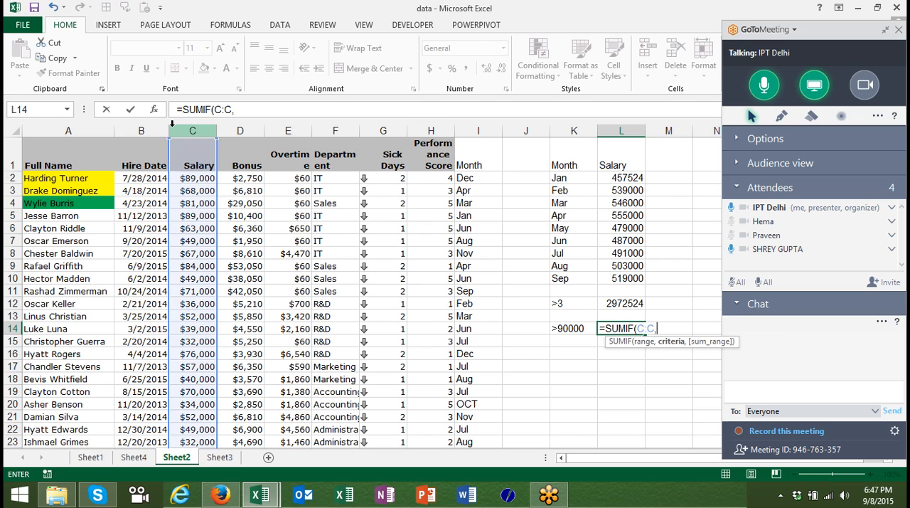
{"action": "type", "text": "\">90000"}
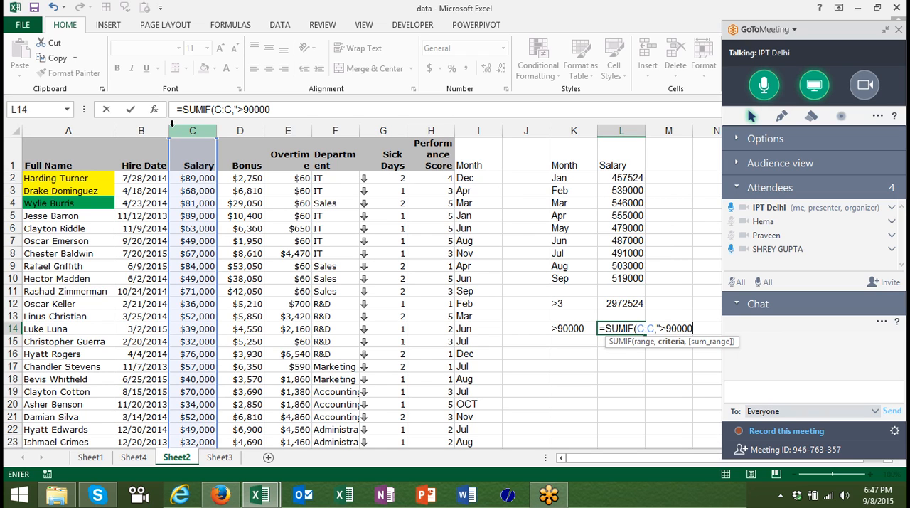
{"action": "type", "text": "\")"}
{"action": "key", "text": "Return"}
Review the SUMIF formulas in L12 and L14 to compare their range, criteria and sum range arguments.
{"action": "key", "text": "Up"}
{"action": "key", "text": "Up"}
{"action": "key", "text": "Up"}
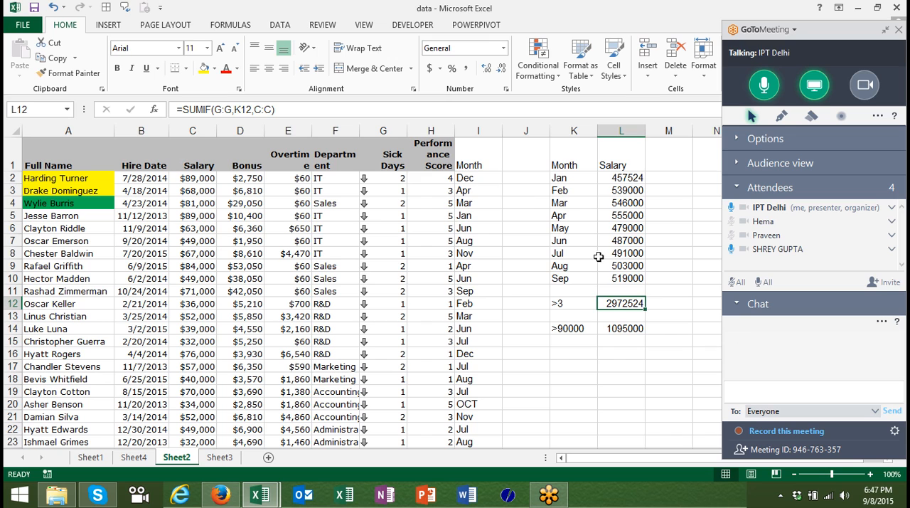
{"action": "double_click", "coordinate": [621, 300]}
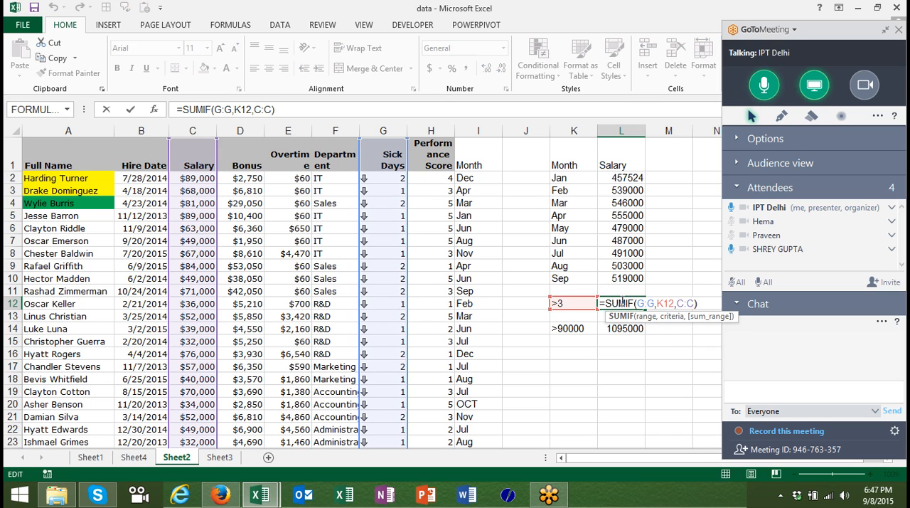
{"action": "key", "text": "Escape"}
{"action": "double_click", "coordinate": [619, 328]}
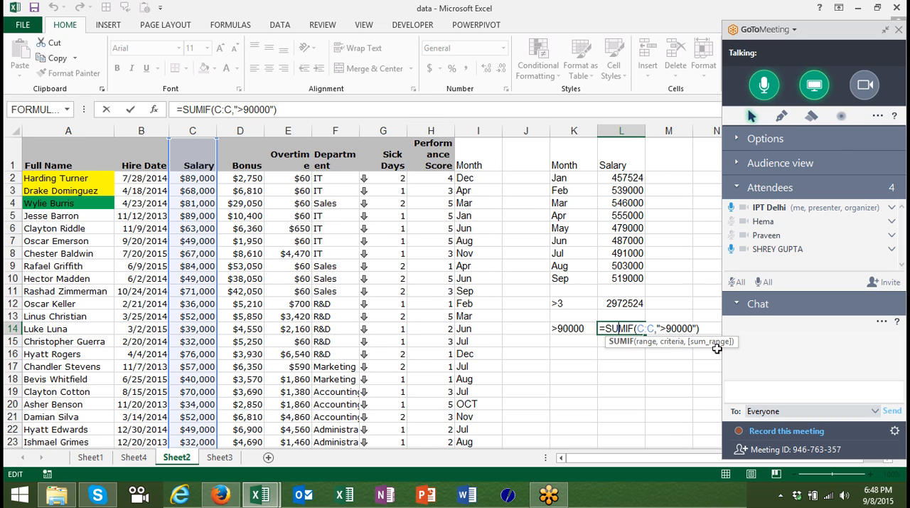
{"action": "key", "text": "Return"}
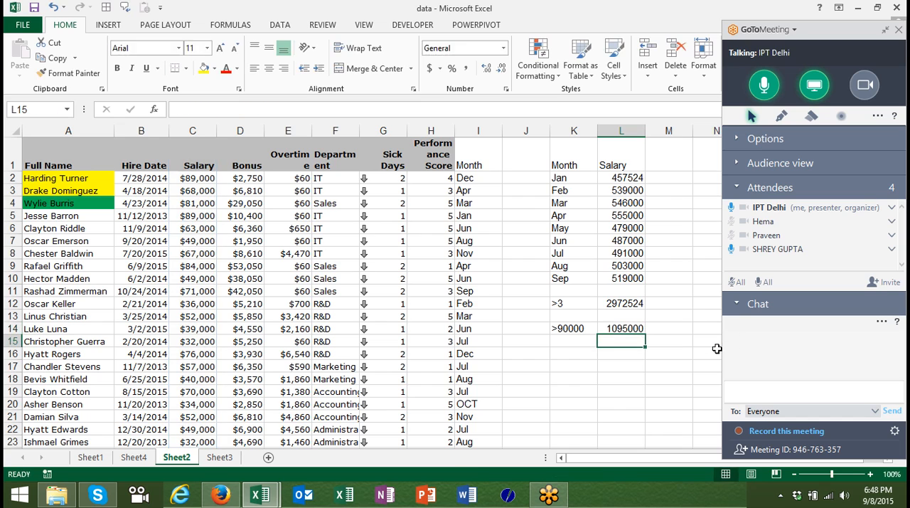
List the comparison operators >, <, >=, <= and <> down cells K15 to K19.
{"action": "key", "text": "Left"}
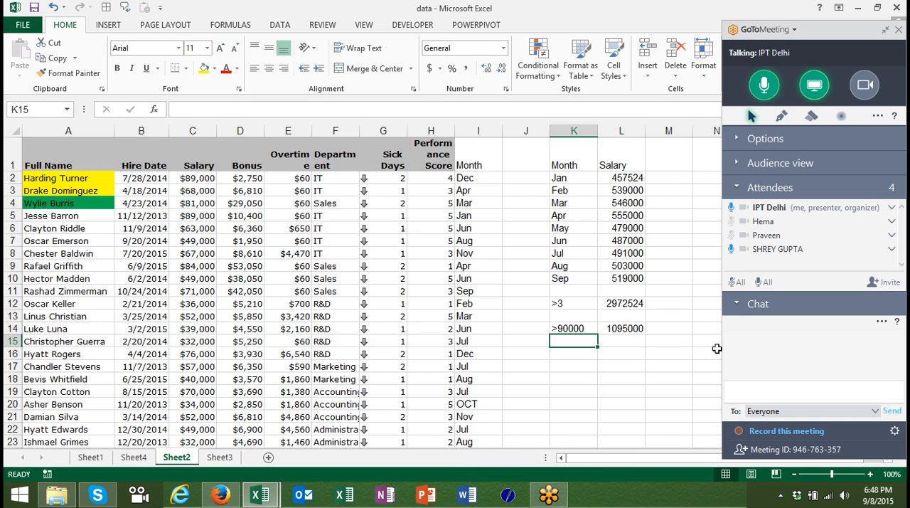
{"action": "key", "text": "alt"}
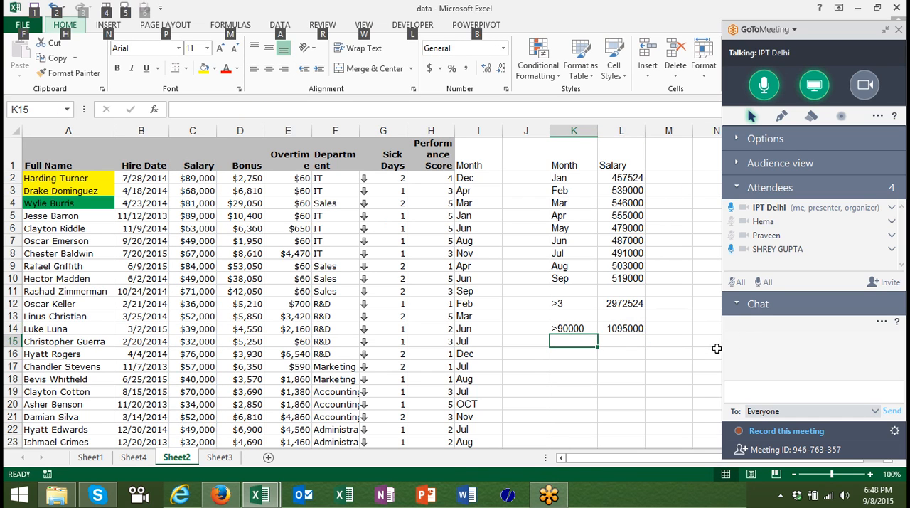
{"action": "left_click", "coordinate": [582, 352]}
{"action": "left_click", "coordinate": [580, 339]}
{"action": "type", "text": ">"}
{"action": "key", "text": "Return"}
{"action": "type", "text": "<"}
{"action": "key", "text": "Return"}
{"action": "type", "text": ">="}
{"action": "key", "text": "Return"}
{"action": "type", "text": "<="}
{"action": "key", "text": "Return"}
{"action": "type", "text": "<>"}
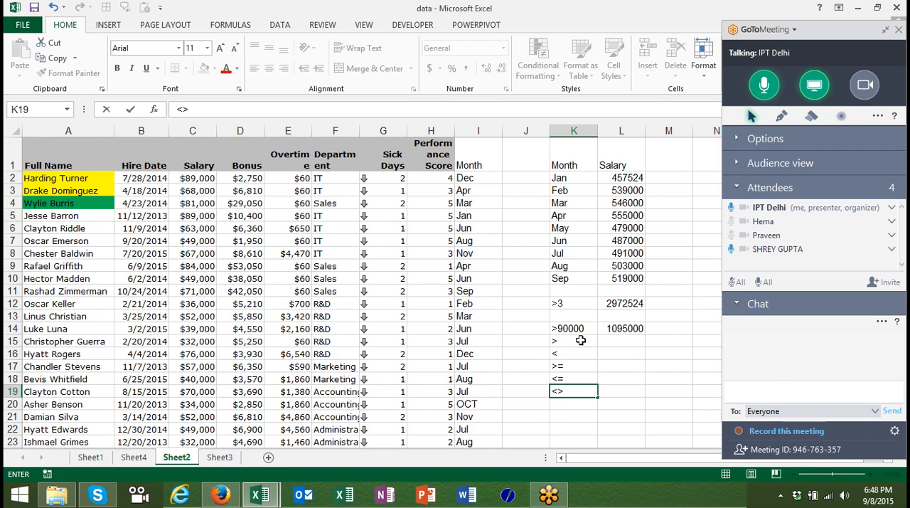
{"action": "key", "text": "Return"}
{"action": "key", "text": "Down"}
{"action": "key", "text": "Down"}
{"action": "key", "text": "Down"}
{"action": "key", "text": "Down"}
{"action": "key", "text": "Down"}
{"action": "key", "text": "Down"}
{"action": "key", "text": "Down"}
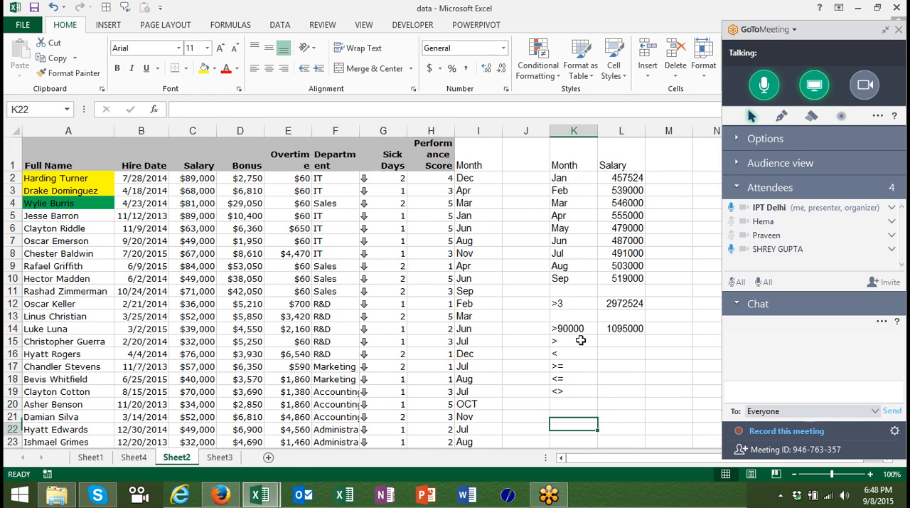
{"action": "key", "text": "Down"}
{"action": "key", "text": "Down"}
{"action": "key", "text": "Up"}
{"action": "key", "text": "Up"}
{"action": "key", "text": "Up"}
{"action": "key", "text": "Up"}
{"action": "key", "text": "Up"}
{"action": "key", "text": "Up"}
{"action": "key", "text": "Up"}
{"action": "key", "text": "Up"}
{"action": "key", "text": "Up"}
{"action": "key", "text": "Up"}
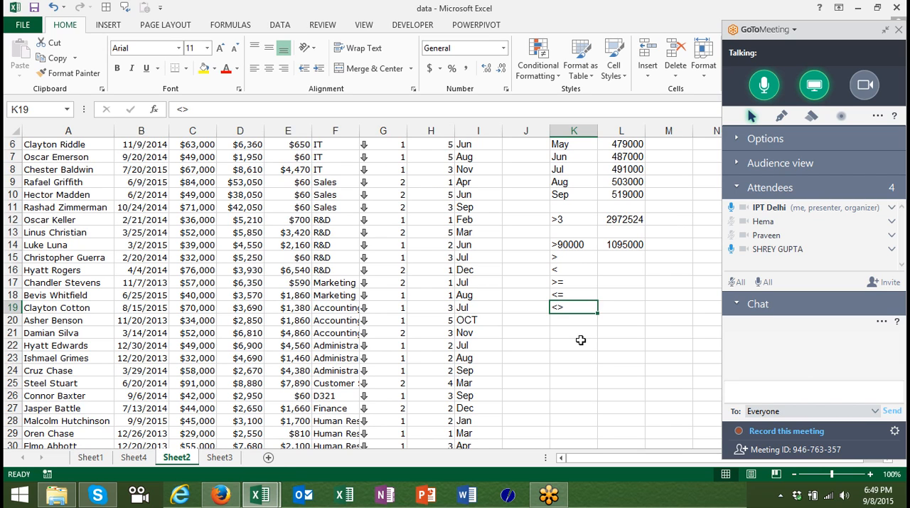
{"action": "key", "text": "Return"}
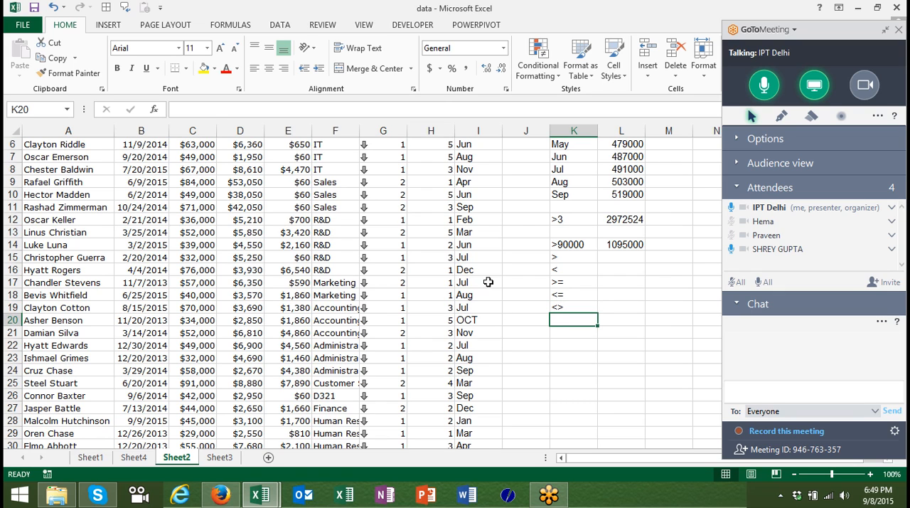
Check the R&D department entry in F12 and enter the wildcard criterion R* in K20.
{"action": "left_click", "coordinate": [321, 225]}
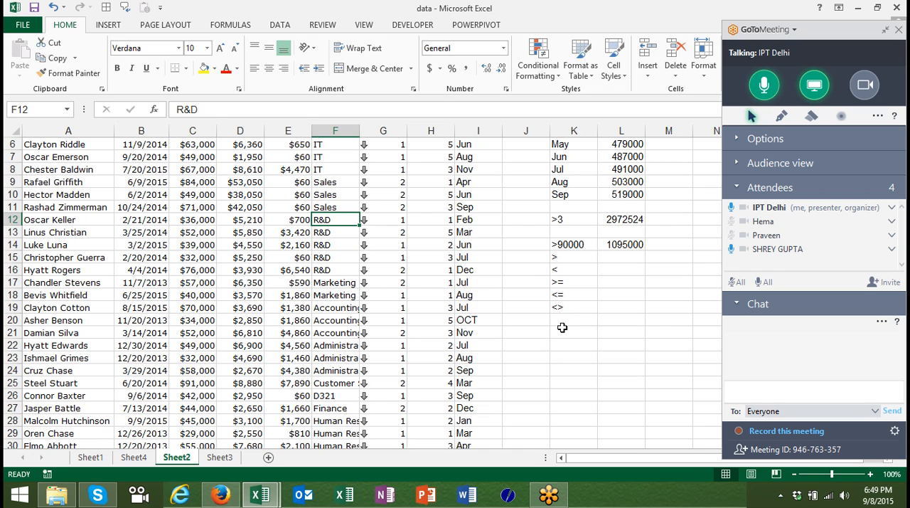
{"action": "left_click", "coordinate": [562, 324]}
{"action": "type", "text": "R"}
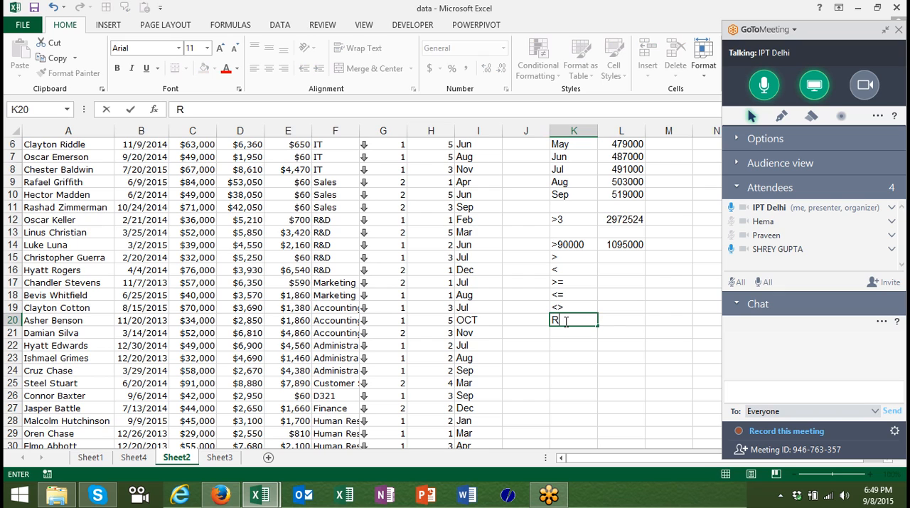
{"action": "type", "text": "*"}
{"action": "key", "text": "Tab"}
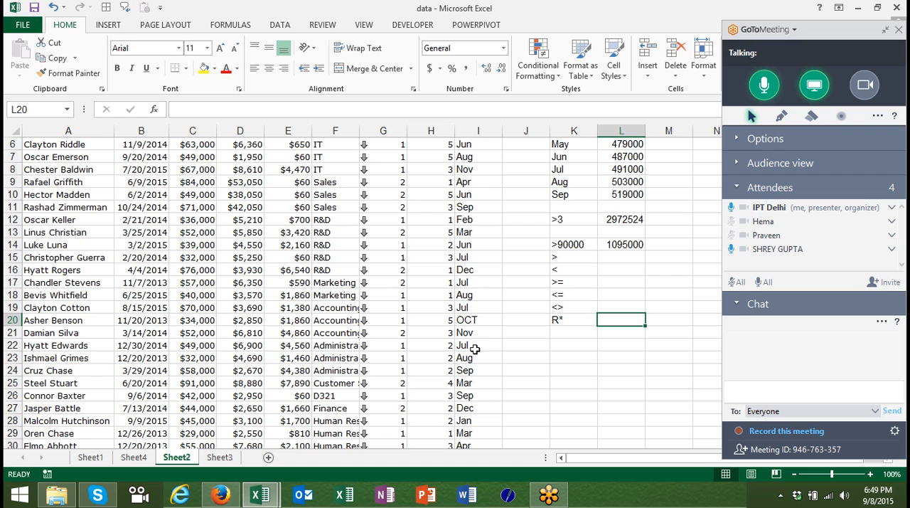
Total the salaries in L20 with =SUMIF(F:F,K20,C:C), matching departments against the wildcard in K20.
{"action": "type", "text": "=sum"}
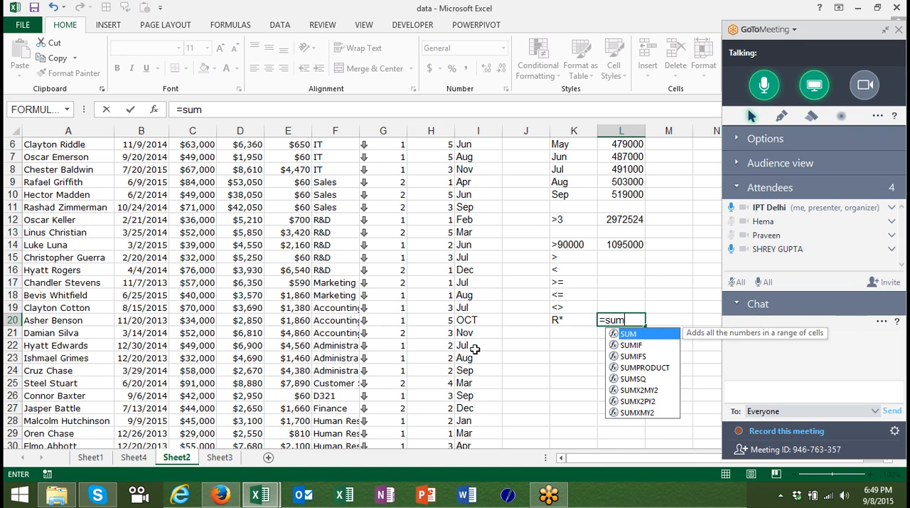
{"action": "type", "text": "if"}
{"action": "key", "text": "Tab"}
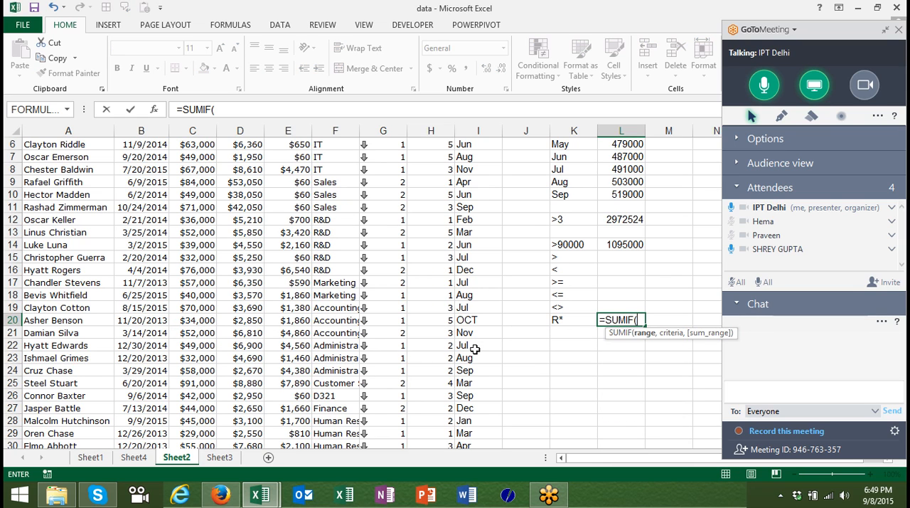
{"action": "left_click", "coordinate": [350, 130]}
{"action": "type", "text": ","}
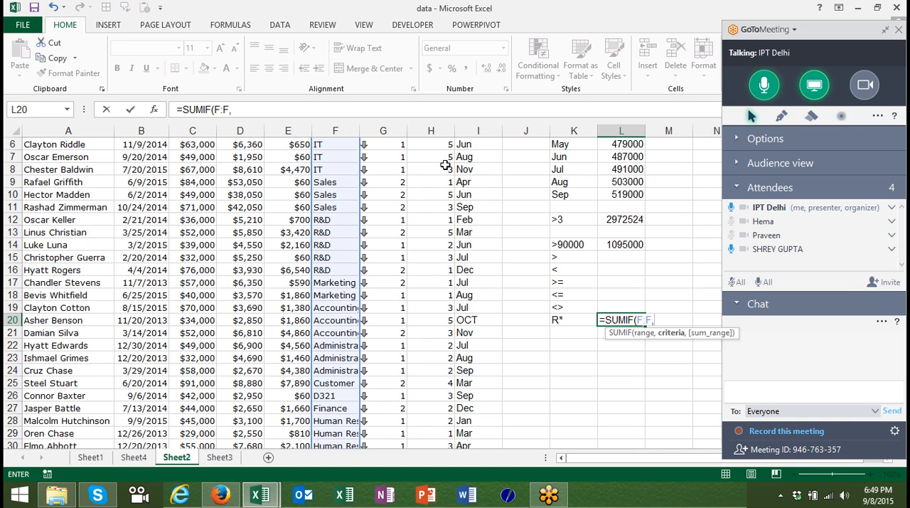
{"action": "left_click", "coordinate": [567, 318]}
{"action": "type", "text": ","}
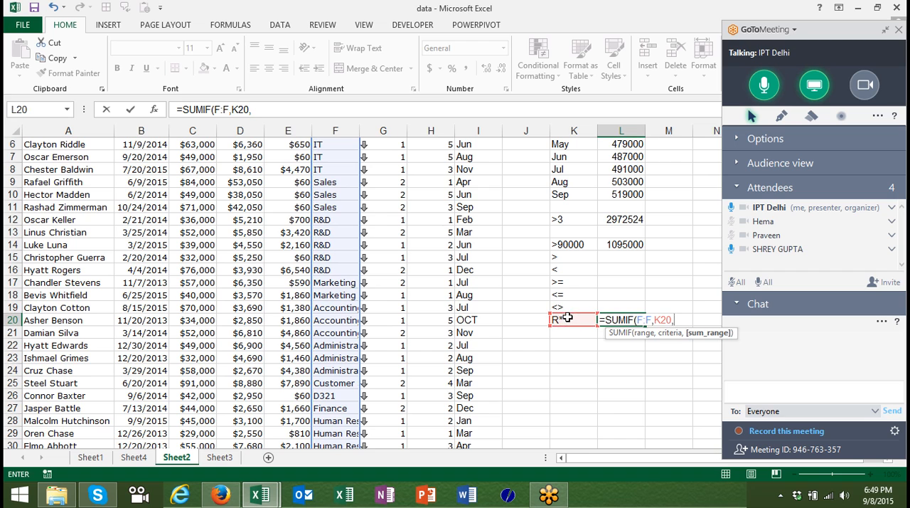
{"action": "left_click", "coordinate": [194, 131]}
{"action": "key", "text": "Return"}
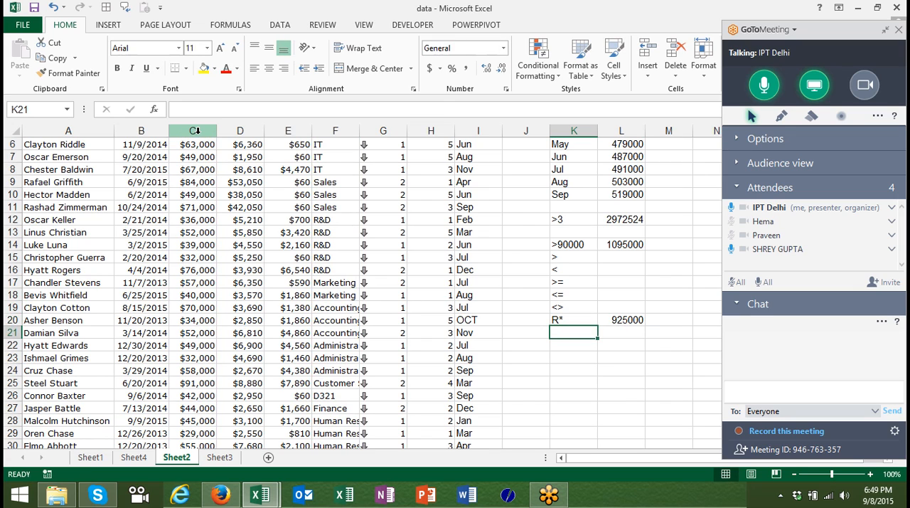
Enter the wildcard criterion *D in cell K21.
{"action": "type", "text": "*"}
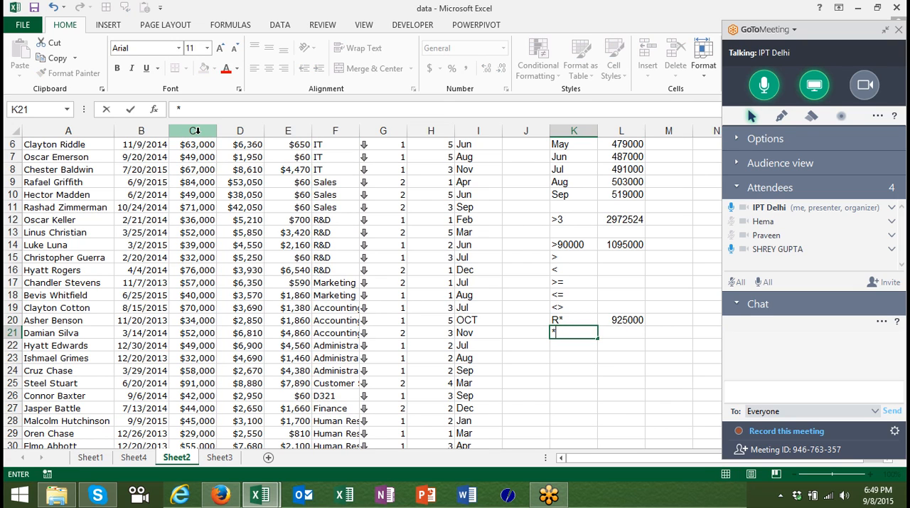
{"action": "type", "text": "D"}
{"action": "key", "text": "Return"}
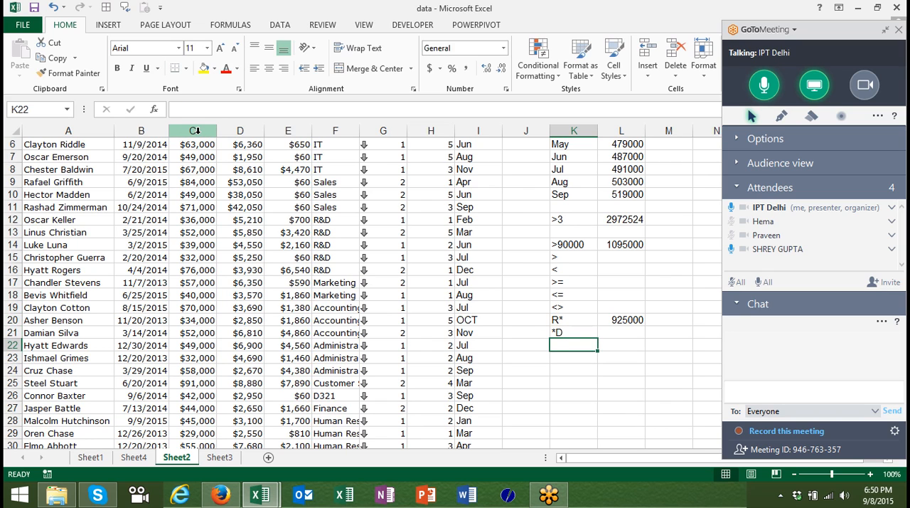
Enter the wildcard criterion *&* in cell K22.
{"action": "type", "text": "*"}
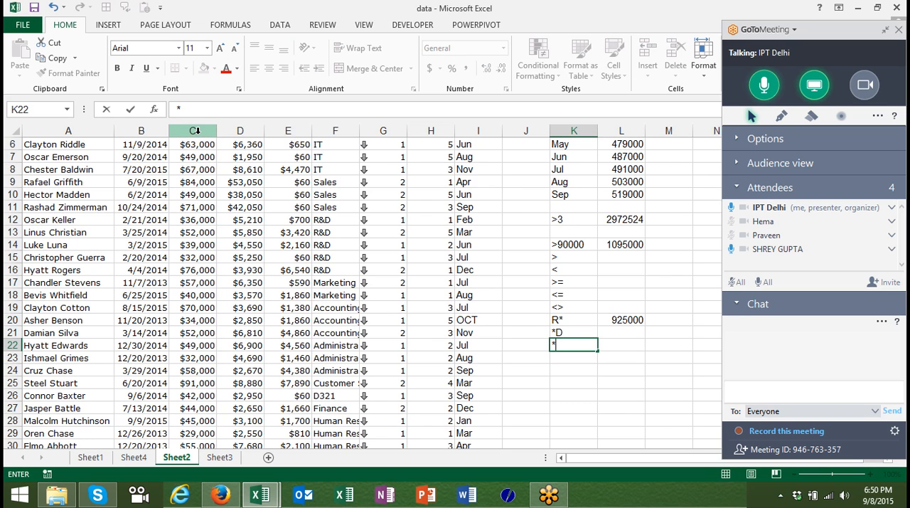
{"action": "type", "text": "&*"}
{"action": "key", "text": "Return"}
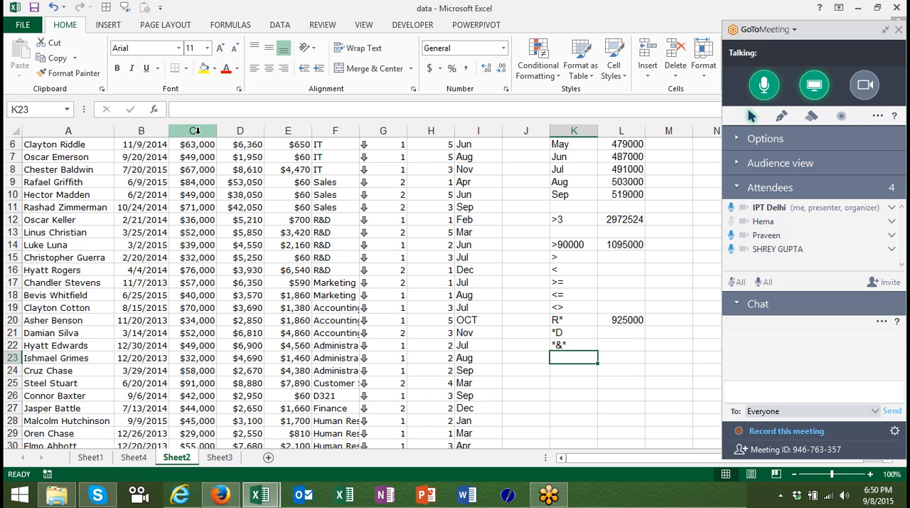
Fill the SUMIF formula from L20 down through L22 to total salaries for the *D and *&* criteria.
{"action": "key", "text": "Up"}
{"action": "key", "text": "Up"}
{"action": "key", "text": "Up"}
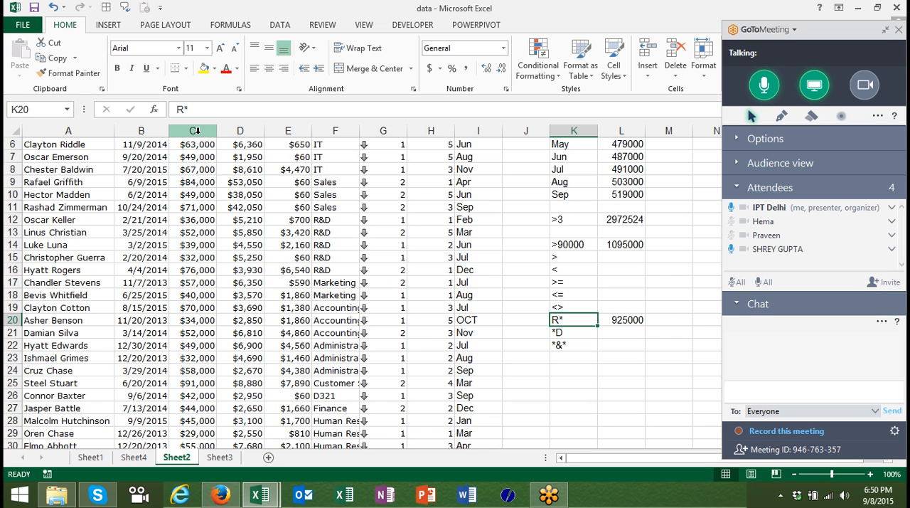
{"action": "key", "text": "Down"}
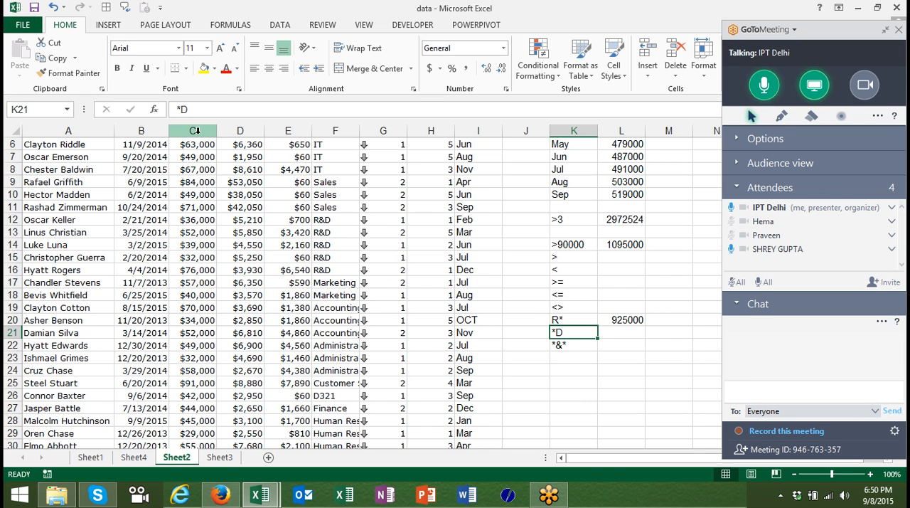
{"action": "key", "text": "Down"}
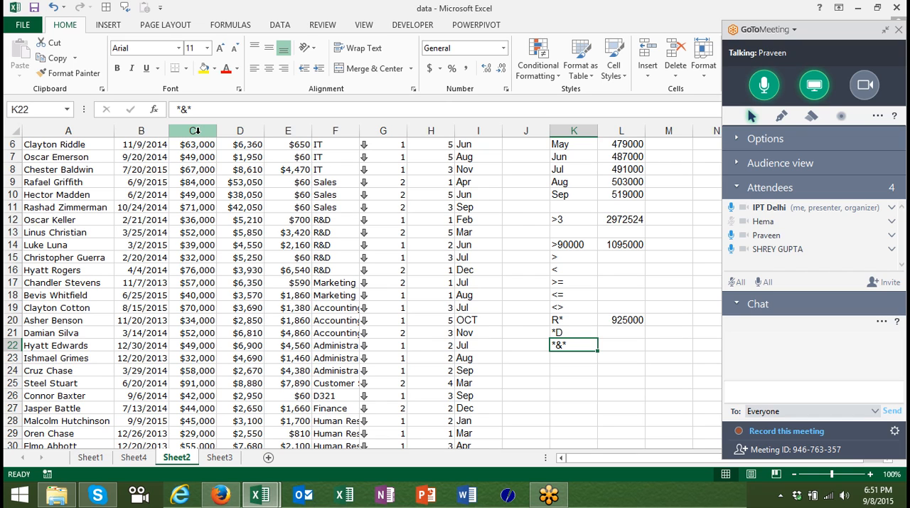
{"action": "key", "text": "Right"}
{"action": "key", "text": "shift+Up"}
{"action": "key", "text": "shift+Up"}
{"action": "key", "text": "ctrl+d"}
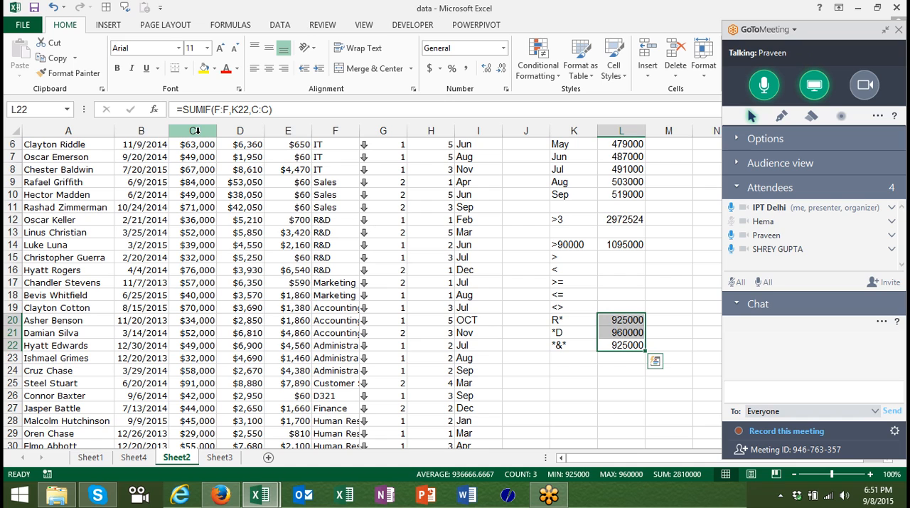
Look through the department entries in column F to compare them with the wildcard criteria.
{"action": "key", "text": "Down"}
{"action": "key", "text": "Up"}
{"action": "key", "text": "Left"}
{"action": "key", "text": "Left"}
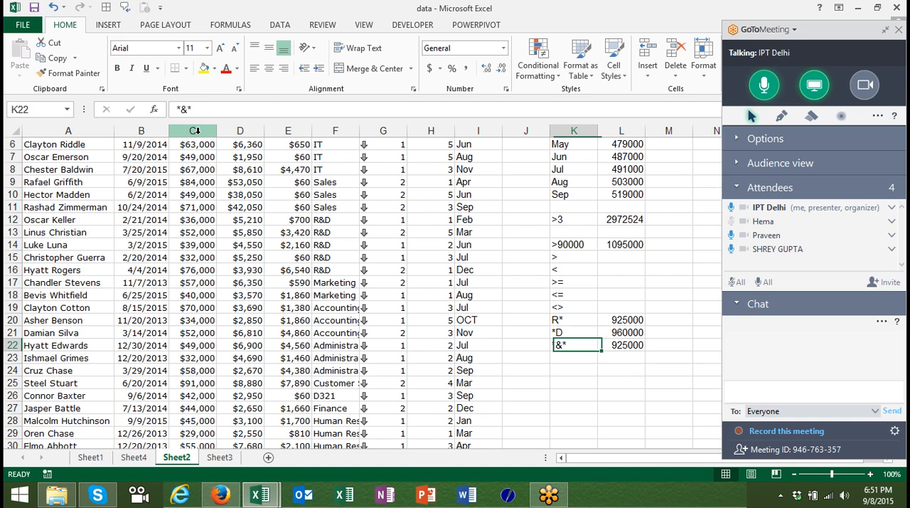
{"action": "key", "text": "Left"}
{"action": "key", "text": "Left"}
{"action": "key", "text": "Left"}
{"action": "key", "text": "Left"}
{"action": "key", "text": "Down"}
{"action": "key", "text": "Down"}
{"action": "key", "text": "Down"}
{"action": "key", "text": "Down"}
{"action": "key", "text": "Down"}
{"action": "key", "text": "Down"}
{"action": "key", "text": "Down"}
{"action": "key", "text": "Down"}
{"action": "key", "text": "Down"}
{"action": "key", "text": "Down"}
{"action": "key", "text": "Down"}
{"action": "key", "text": "Down"}
{"action": "key", "text": "Down"}
{"action": "key", "text": "Down"}
{"action": "key", "text": "Down"}
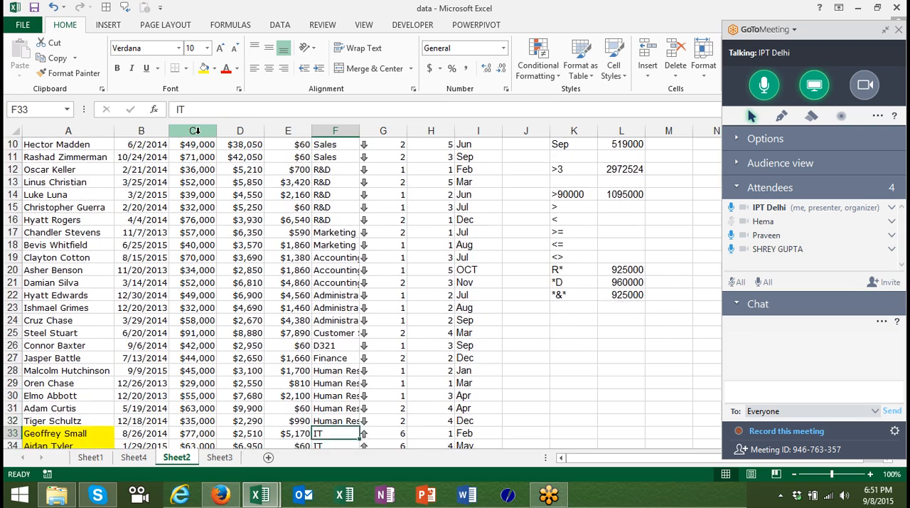
{"action": "key", "text": "Up"}
{"action": "key", "text": "Up"}
{"action": "key", "text": "Up"}
{"action": "key", "text": "Up"}
{"action": "key", "text": "Up"}
{"action": "key", "text": "Up"}
{"action": "key", "text": "Up"}
{"action": "key", "text": "Up"}
{"action": "key", "text": "Up"}
{"action": "key", "text": "Up"}
{"action": "key", "text": "Up"}
{"action": "key", "text": "Up"}
{"action": "key", "text": "Up"}
{"action": "key", "text": "Up"}
{"action": "key", "text": "Up"}
{"action": "key", "text": "Up"}
{"action": "key", "text": "Up"}
{"action": "key", "text": "Up"}
{"action": "key", "text": "Up"}
{"action": "key", "text": "Up"}
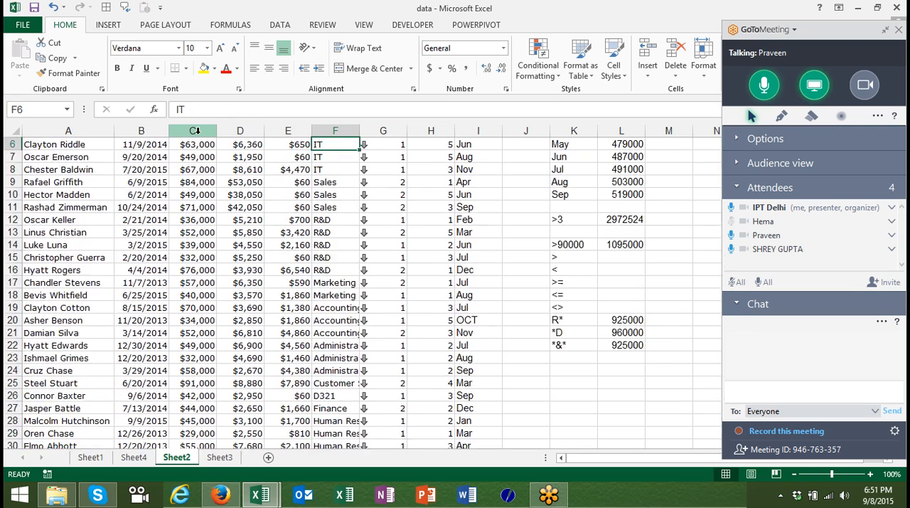
{"action": "key", "text": "Down"}
{"action": "key", "text": "Down"}
{"action": "key", "text": "Down"}
{"action": "key", "text": "Down"}
{"action": "key", "text": "Down"}
{"action": "key", "text": "Down"}
{"action": "key", "text": "Down"}
{"action": "key", "text": "Down"}
{"action": "key", "text": "Down"}
{"action": "key", "text": "Down"}
{"action": "key", "text": "Down"}
{"action": "key", "text": "Down"}
{"action": "key", "text": "Down"}
{"action": "key", "text": "Down"}
{"action": "key", "text": "Down"}
{"action": "key", "text": "Down"}
{"action": "key", "text": "Down"}
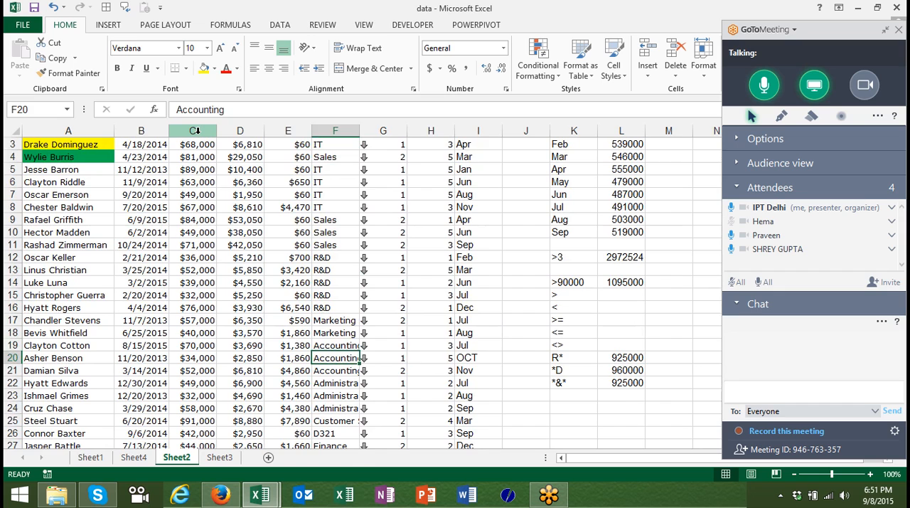
Enter the wildcard criterion ???? in cell K23, for department names of exactly four characters.
{"action": "key", "text": "Right"}
{"action": "key", "text": "Right"}
{"action": "key", "text": "Right"}
{"action": "key", "text": "Right"}
{"action": "key", "text": "Right"}
{"action": "key", "text": "Down"}
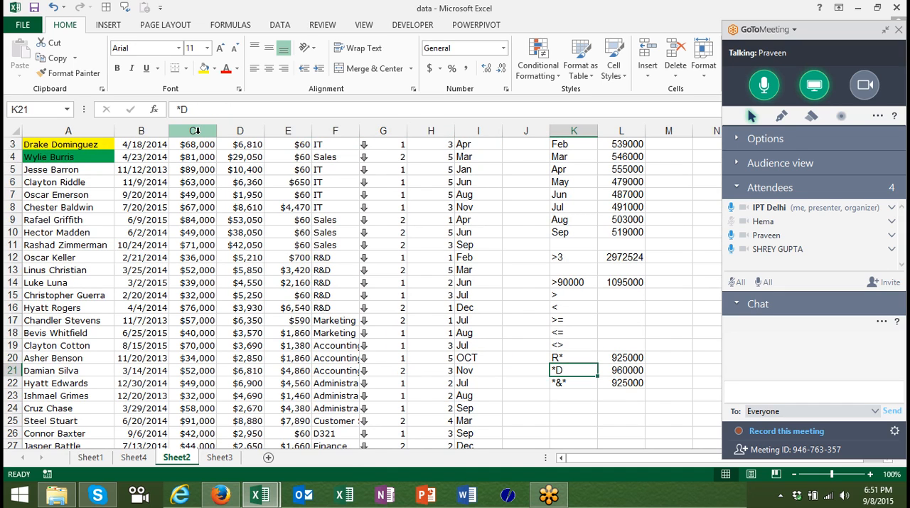
{"action": "key", "text": "Up"}
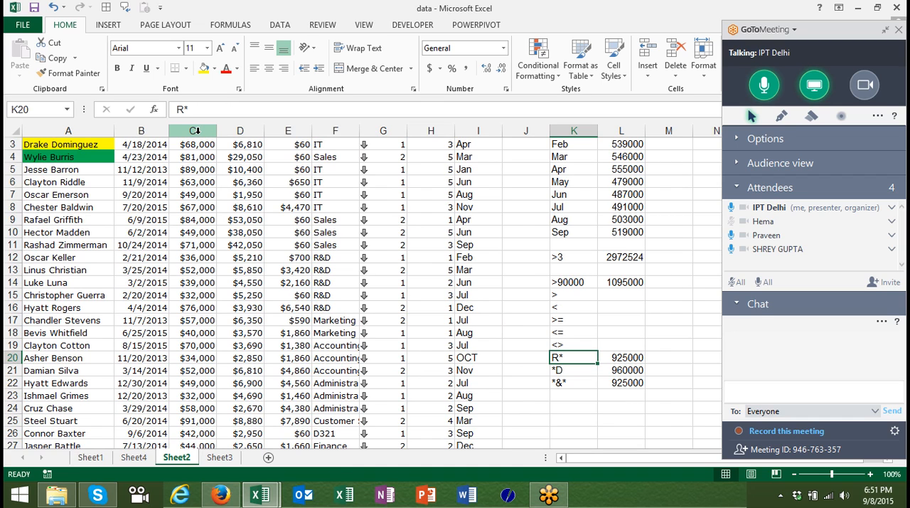
{"action": "key", "text": "Down"}
{"action": "key", "text": "Down"}
{"action": "key", "text": "Down"}
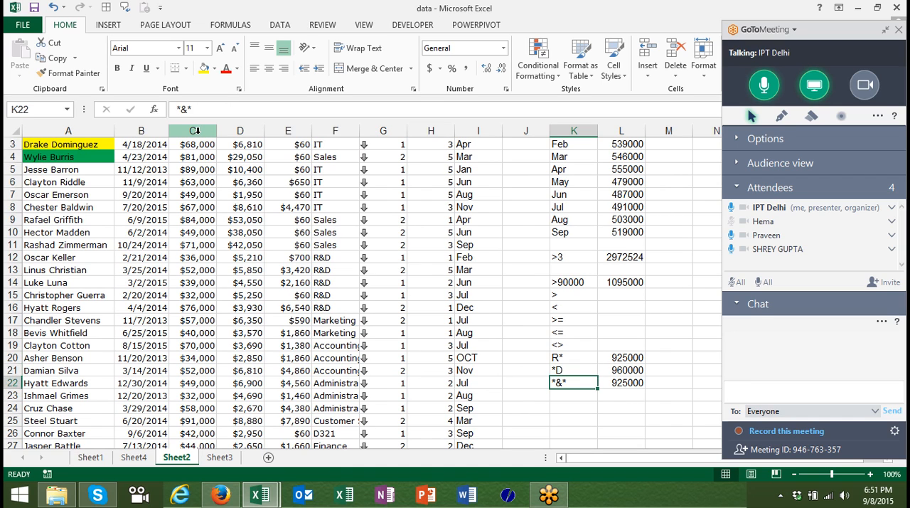
{"action": "type", "text": "????"}
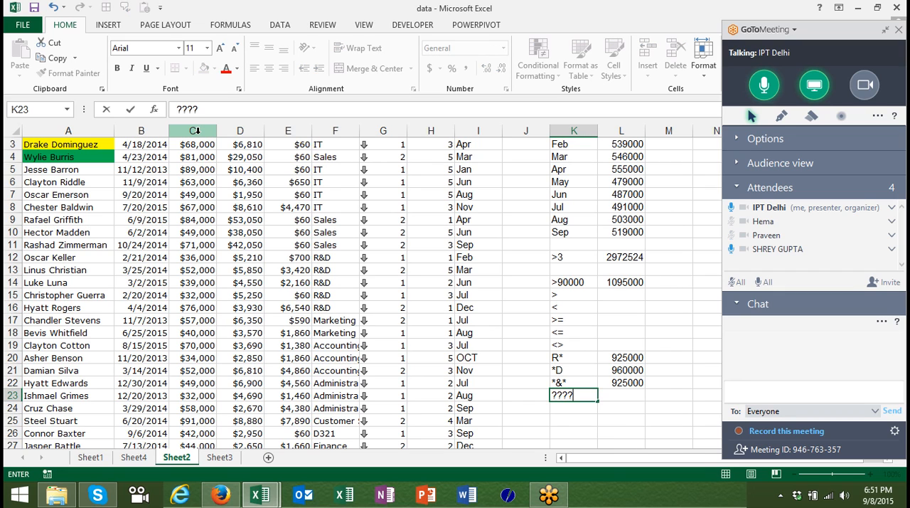
{"action": "key", "text": "Return"}
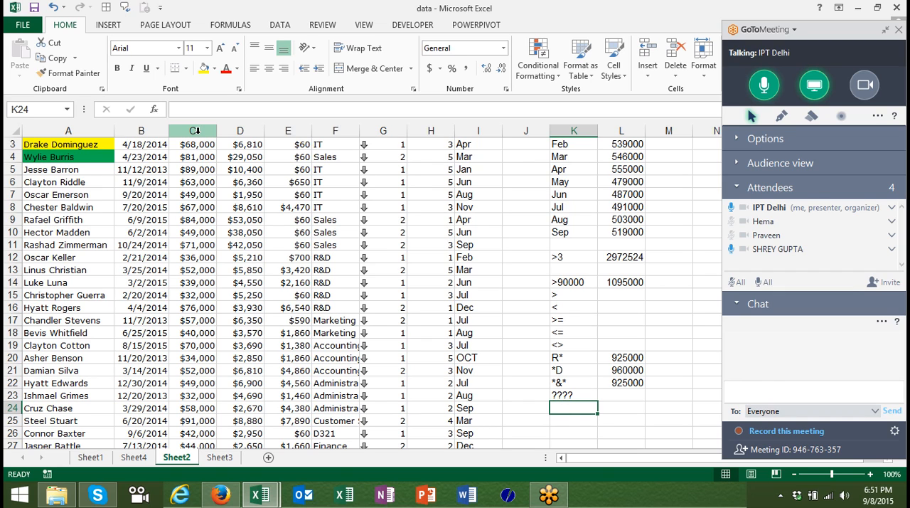
Copy the SUMIF formula from L22 down into L23 to total salaries for the four-character criterion.
{"action": "key", "text": "Right"}
{"action": "key", "text": "Up"}
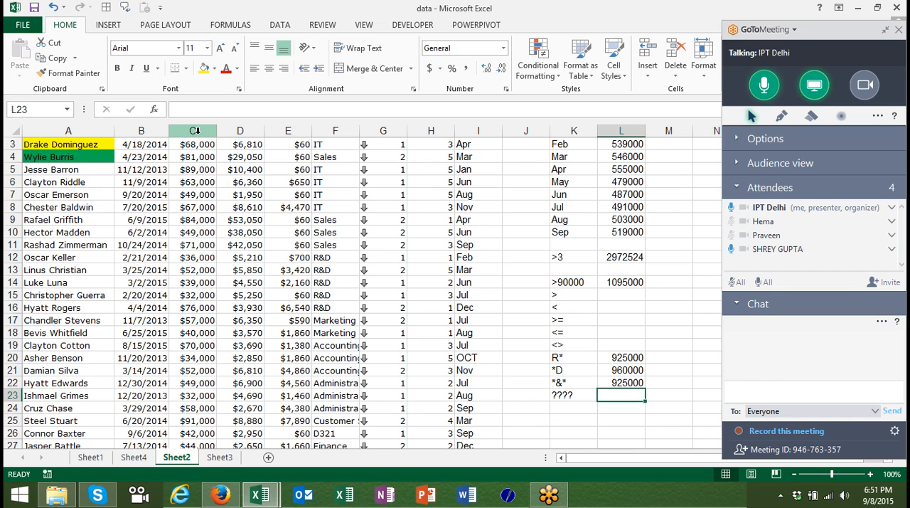
{"action": "key", "text": "ctrl+d"}
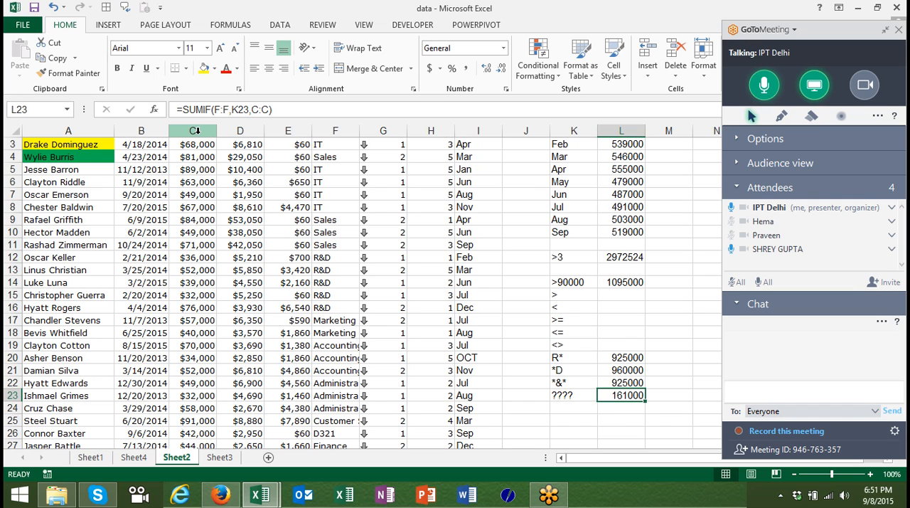
Copy the criterion from K23 into K24 and extend it to ?????*, for names of at least five characters.
{"action": "key", "text": "Down"}
{"action": "key", "text": "Left"}
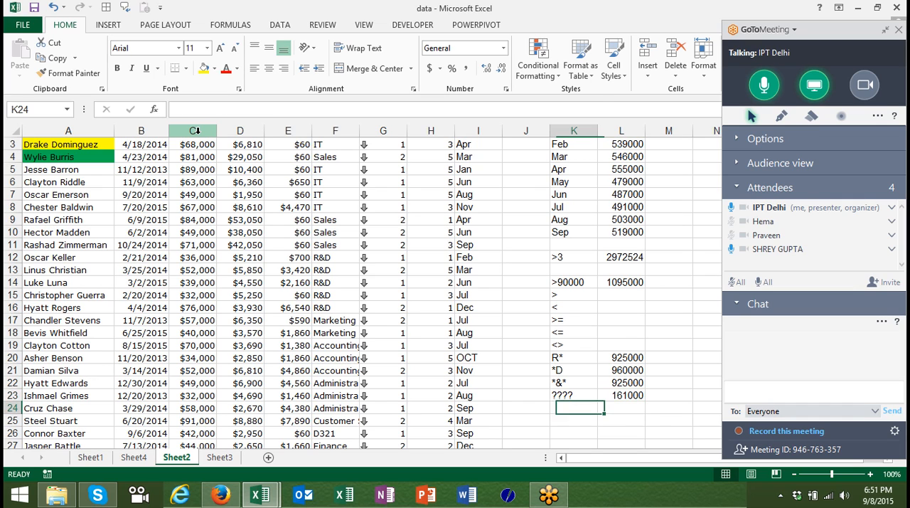
{"action": "key", "text": "ctrl+d"}
{"action": "key", "text": "F2"}
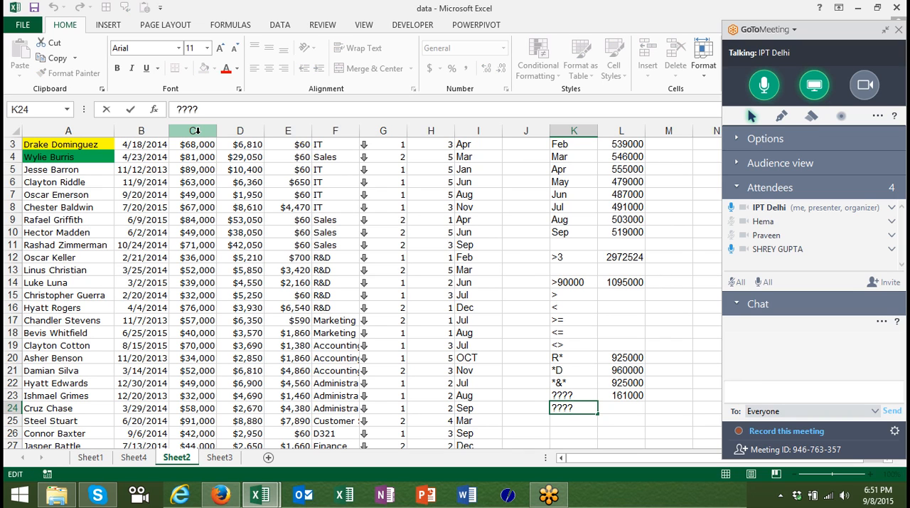
{"action": "type", "text": "?*"}
{"action": "key", "text": "Return"}
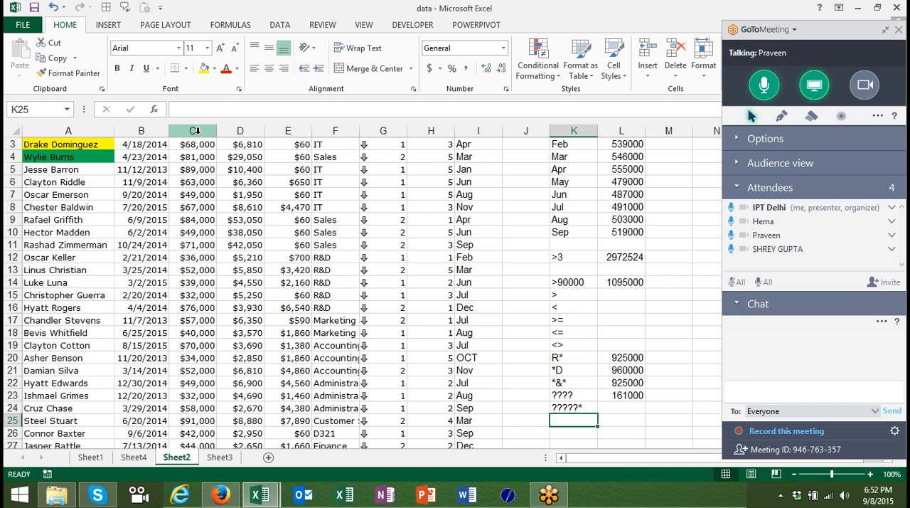
Review the wildcard criteria listed in cells K20 to K24.
{"action": "key", "text": "Up"}
{"action": "key", "text": "Up"}
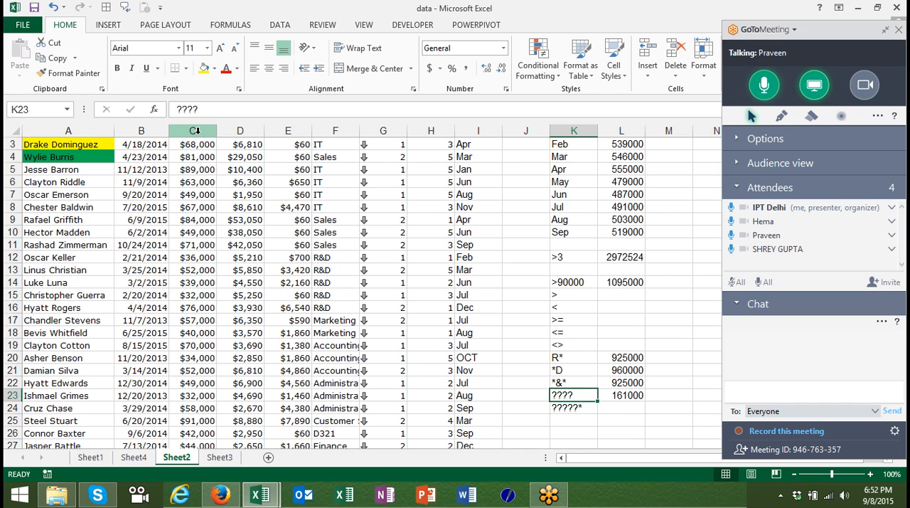
{"action": "key", "text": "Down"}
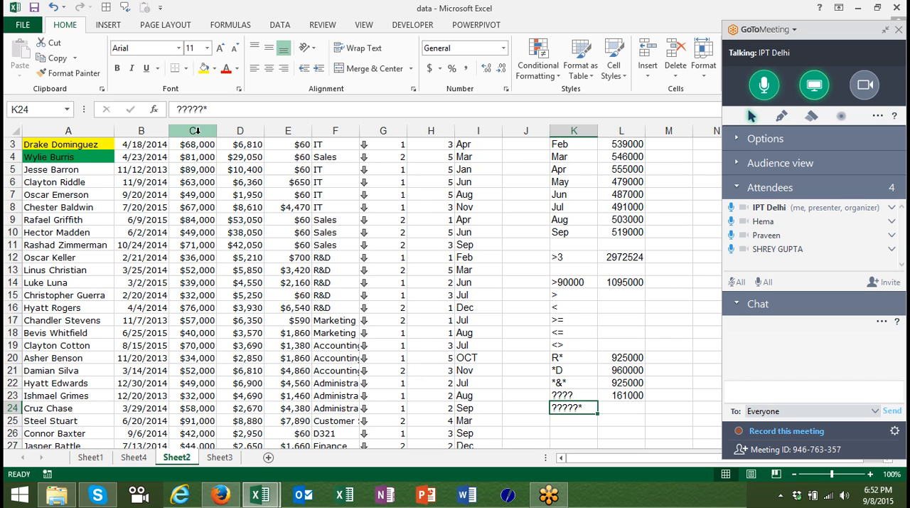
{"action": "key", "text": "Up"}
{"action": "key", "text": "Up"}
{"action": "key", "text": "Up"}
{"action": "key", "text": "Up"}
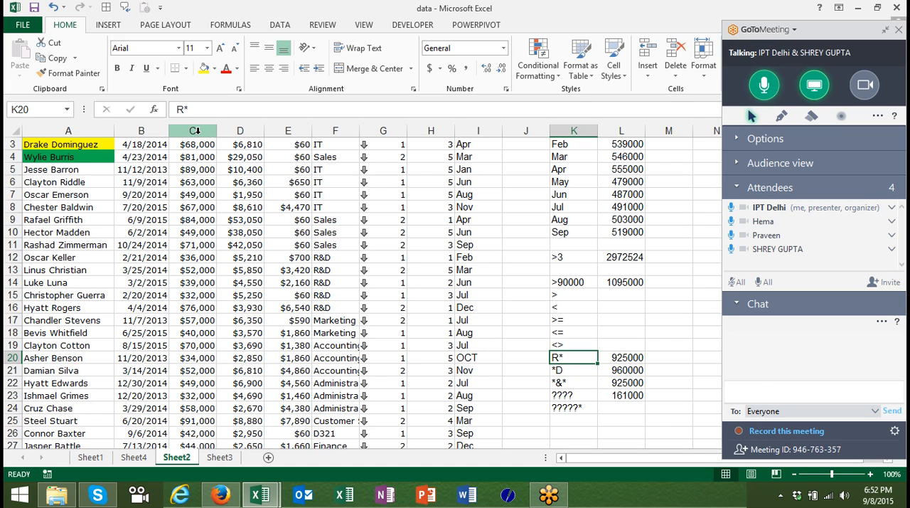
{"action": "key", "text": "Down"}
{"action": "key", "text": "Down"}
{"action": "key", "text": "Down"}
{"action": "key", "text": "Down"}
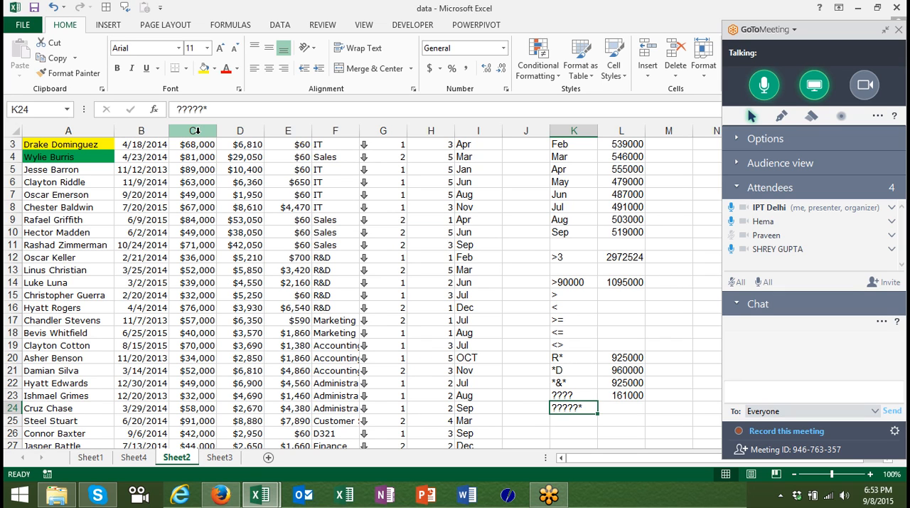
Enter the department criterion IT in J30 and the month criterion Feb in K30.
{"action": "key", "text": "Return"}
{"action": "key", "text": "Down"}
{"action": "key", "text": "Down"}
{"action": "key", "text": "Down"}
{"action": "key", "text": "Down"}
{"action": "key", "text": "Down"}
{"action": "key", "text": "Down"}
{"action": "key", "text": "Down"}
{"action": "key", "text": "Down"}
{"action": "key", "text": "Down"}
{"action": "key", "text": "Down"}
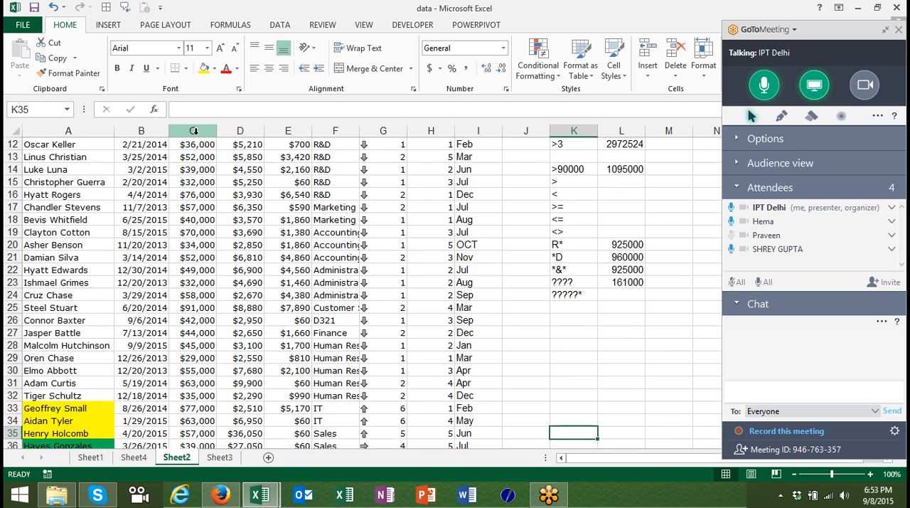
{"action": "left_click", "coordinate": [503, 374]}
{"action": "type", "text": "IT"}
{"action": "key", "text": "Tab"}
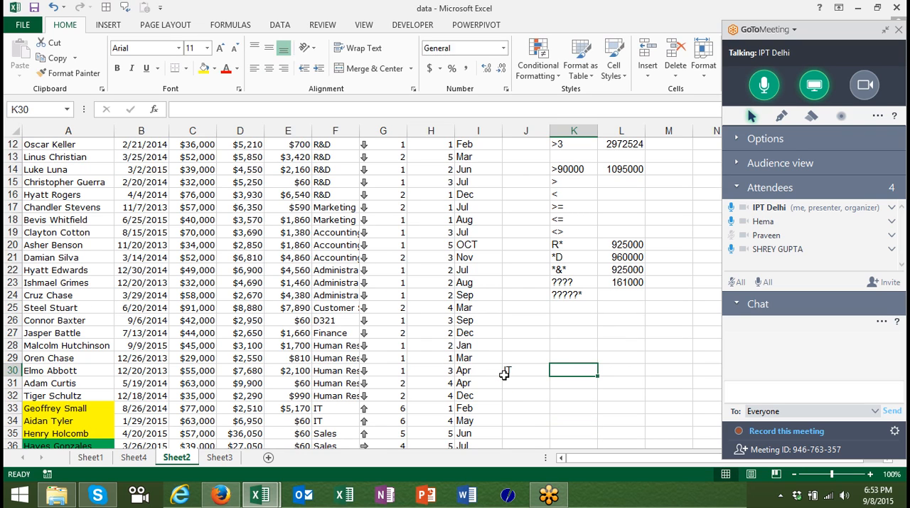
{"action": "type", "text": "Feb"}
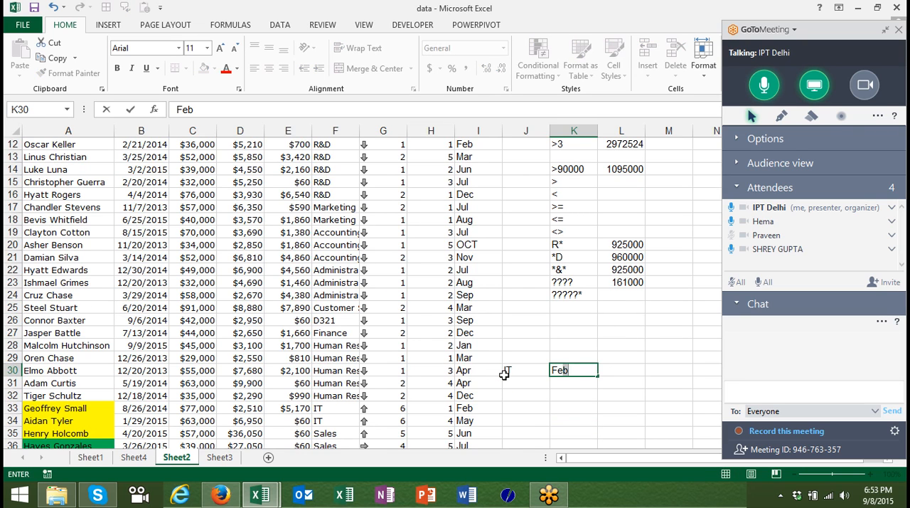
{"action": "left_click", "coordinate": [504, 375]}
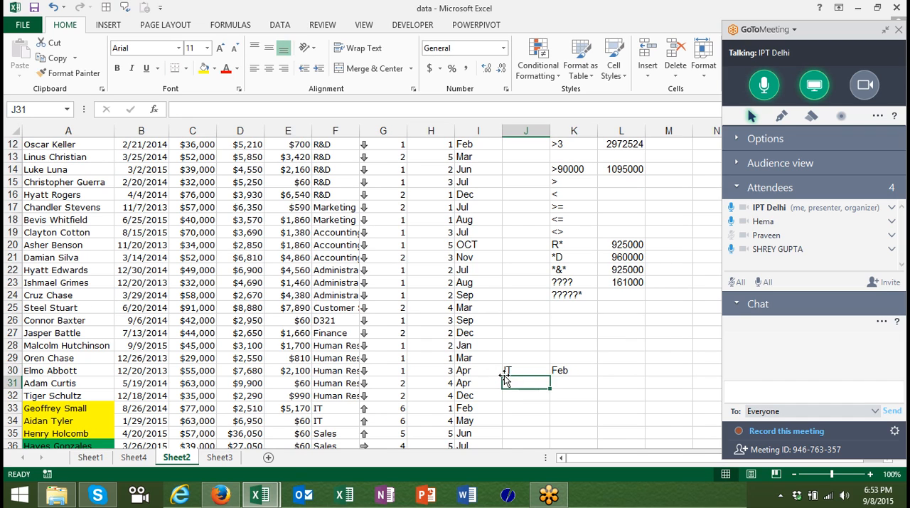
Start a SUMIFS formula in L30 with column C as the sum range.
{"action": "key", "text": "Tab"}
{"action": "key", "text": "Tab"}
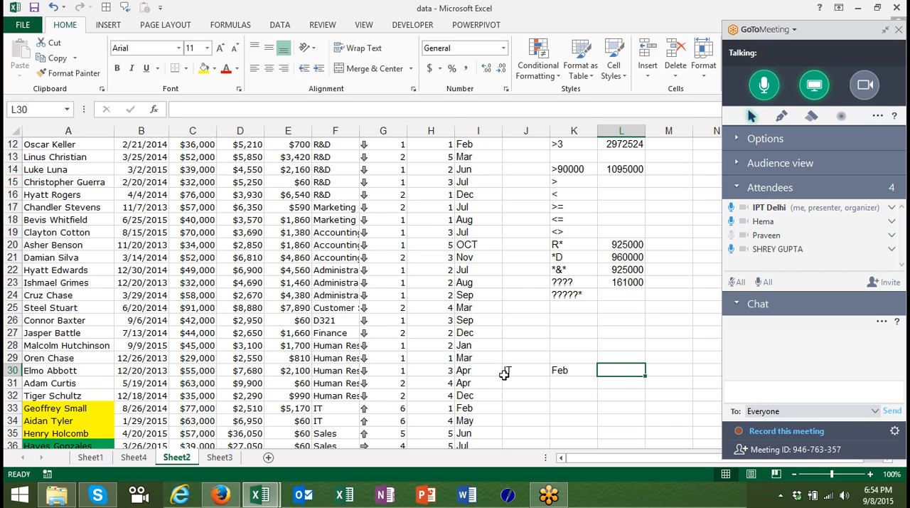
{"action": "type", "text": "="}
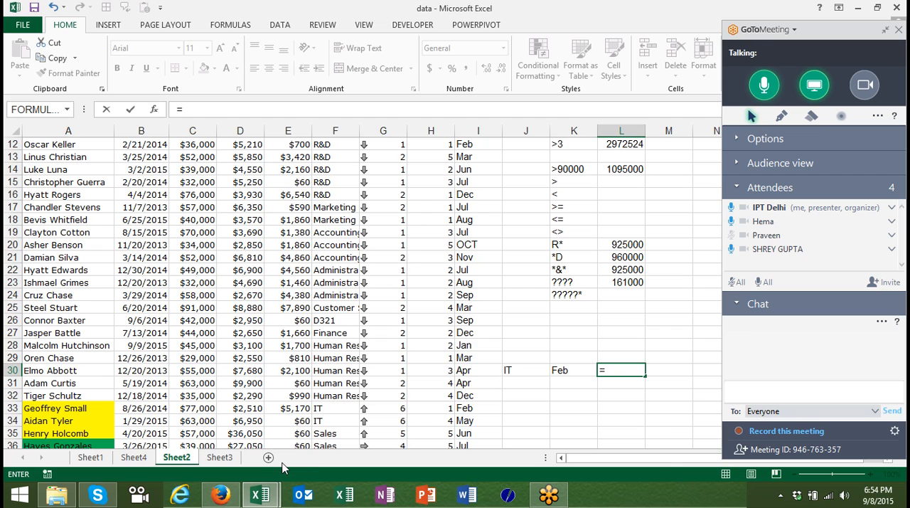
{"action": "type", "text": "sum"}
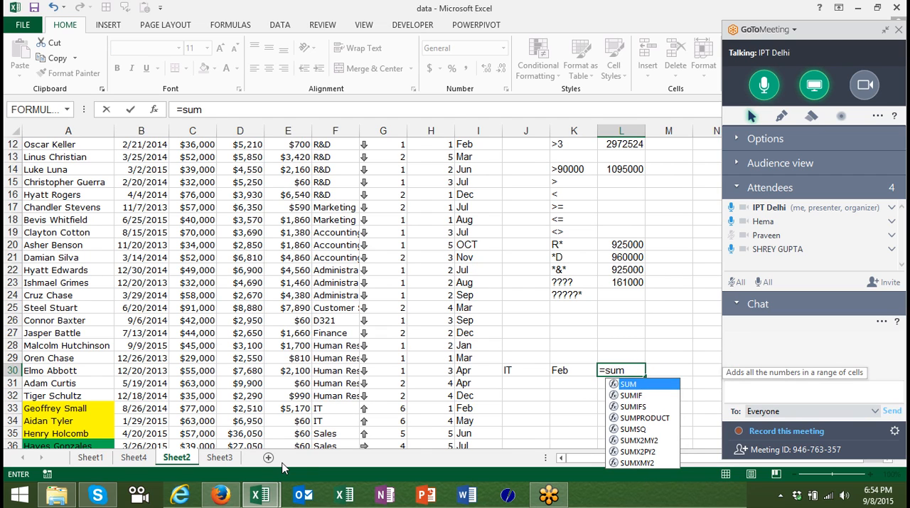
{"action": "key", "text": "Down"}
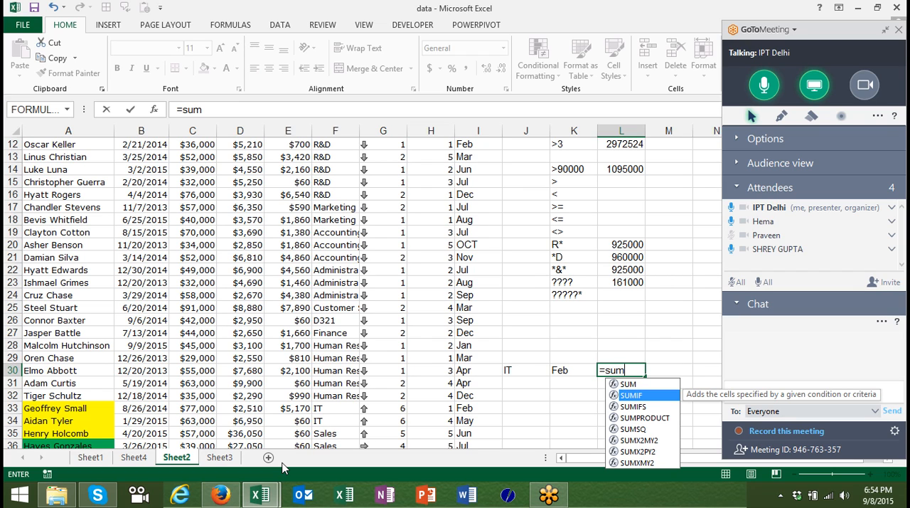
{"action": "key", "text": "Down"}
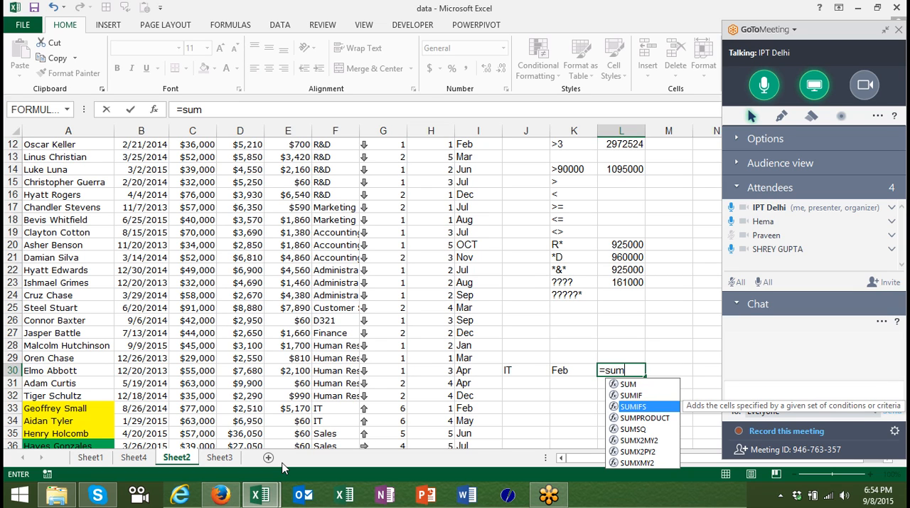
{"action": "key", "text": "Tab"}
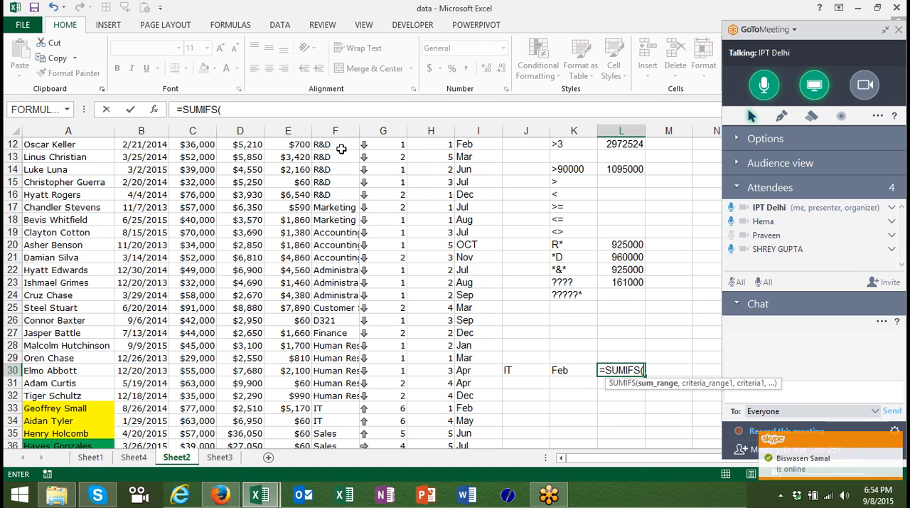
{"action": "left_click", "coordinate": [193, 130]}
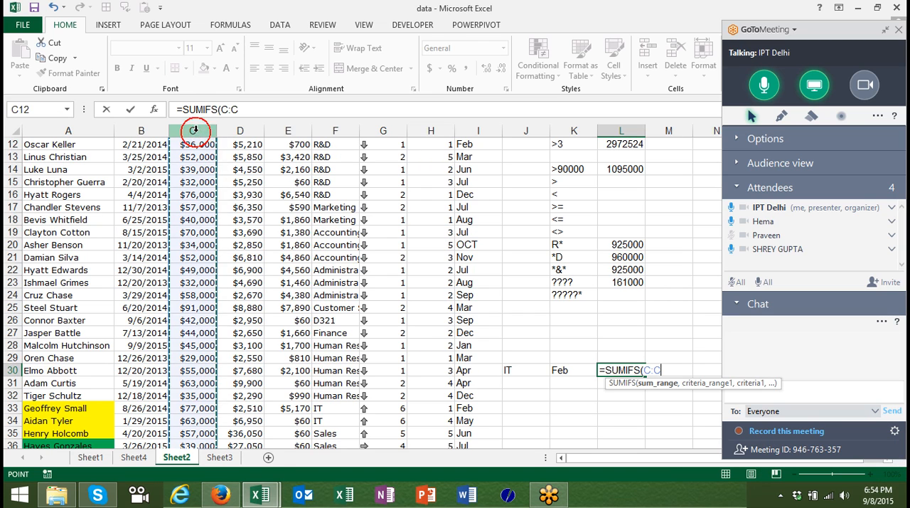
{"action": "type", "text": ","}
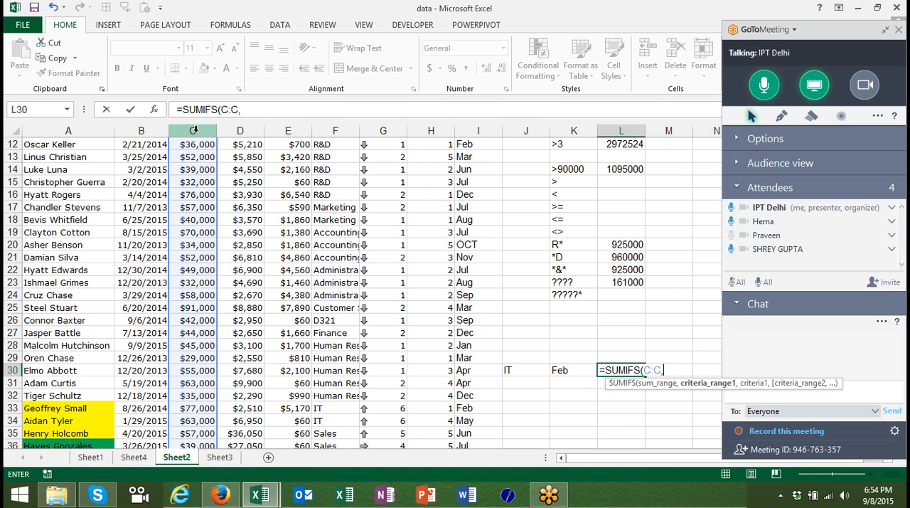
Add column F as the first criteria range, with the department in J30 as its criterion.
{"action": "left_click", "coordinate": [339, 126]}
{"action": "type", "text": ","}
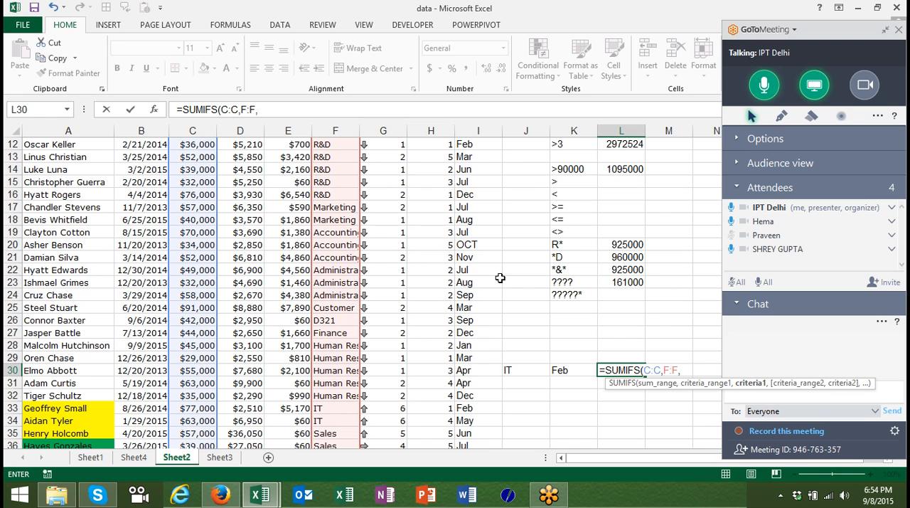
{"action": "left_click", "coordinate": [524, 370]}
{"action": "type", "text": ","}
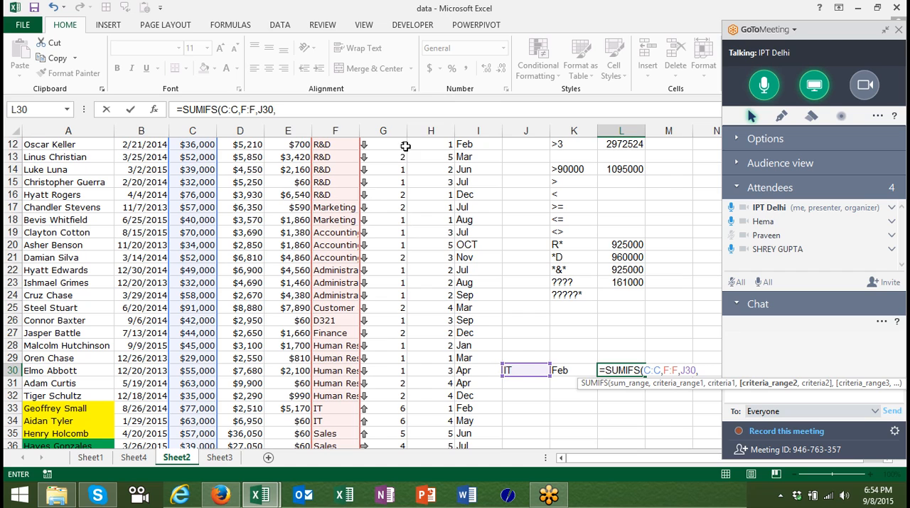
Add column I with the month in K30 as the second criteria pair and complete the SUMIFS formula.
{"action": "left_click", "coordinate": [476, 133]}
{"action": "type", "text": ","}
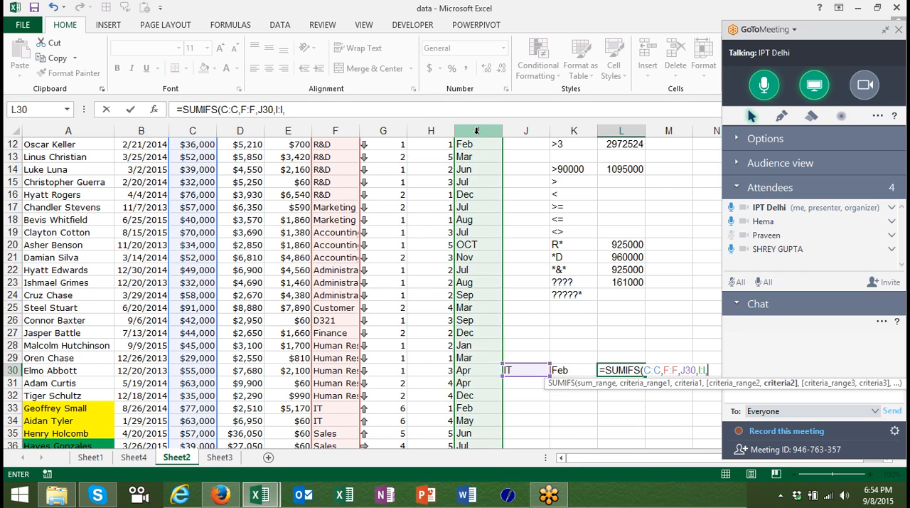
{"action": "left_click", "coordinate": [572, 370]}
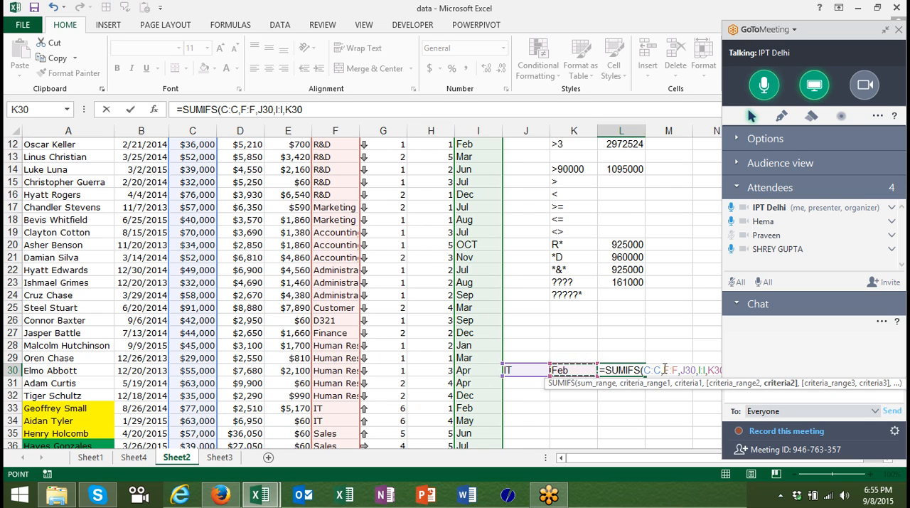
{"action": "key", "text": "ctrl+Return"}
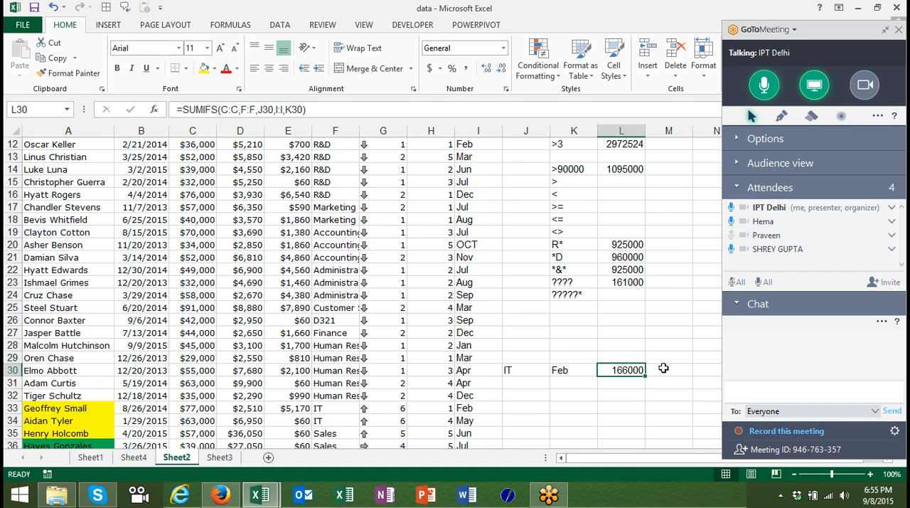
Review the SUMIFS formula in L30 and the criteria cells beside it.
{"action": "key", "text": "Down"}
{"action": "key", "text": "Down"}
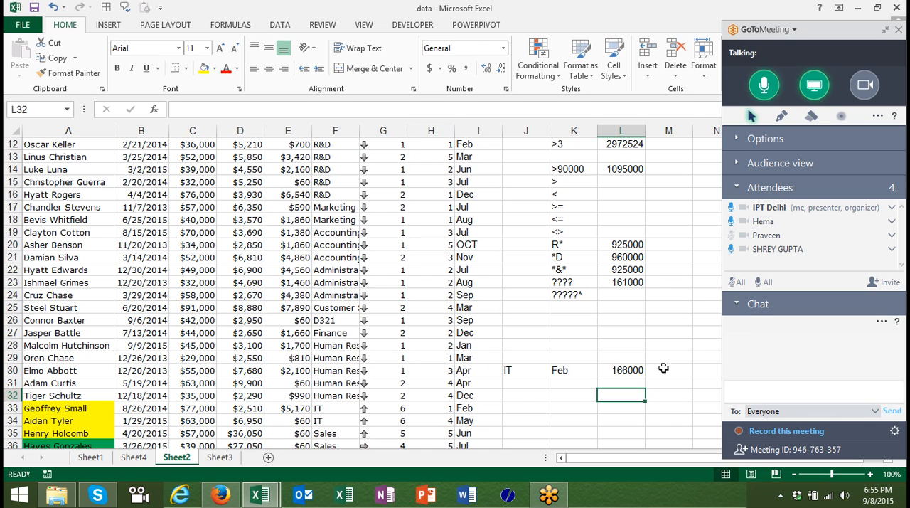
{"action": "key", "text": "Up"}
{"action": "key", "text": "Up"}
{"action": "key", "text": "Left"}
{"action": "key", "text": "Left"}
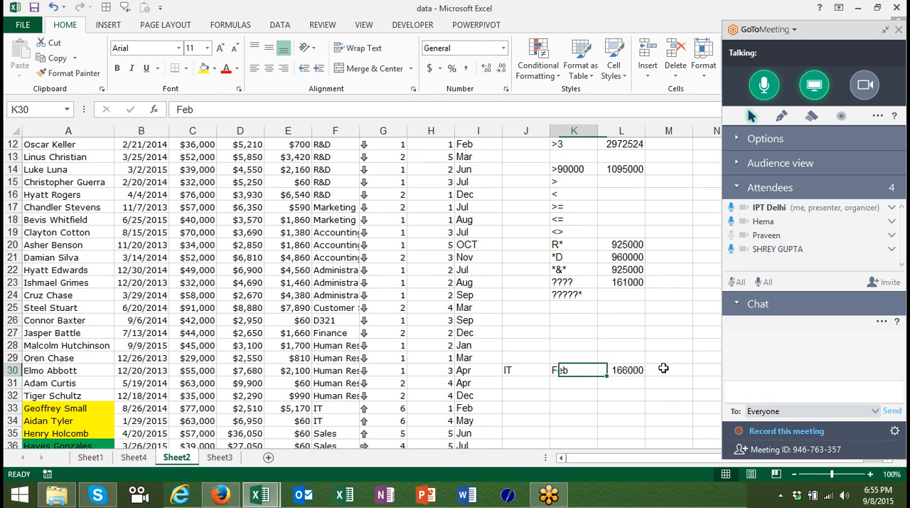
{"action": "key", "text": "Right"}
{"action": "key", "text": "Right"}
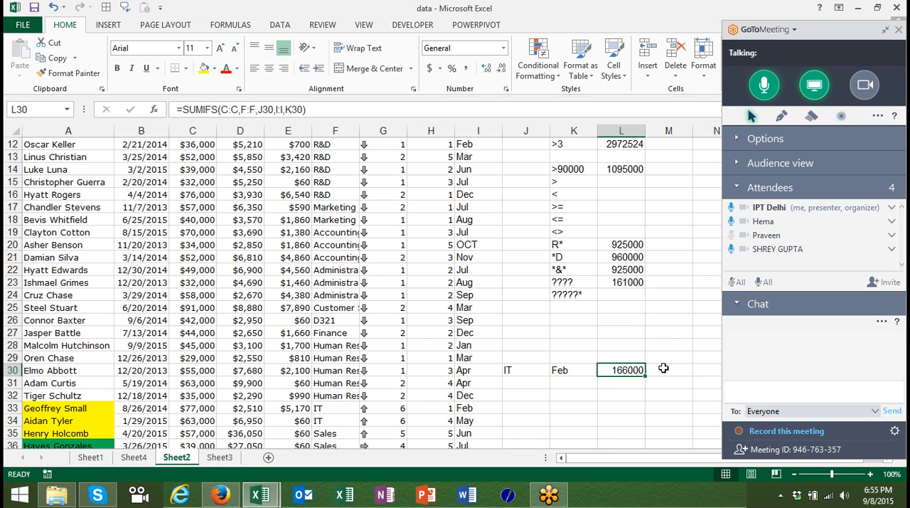
{"action": "key", "text": "Left"}
{"action": "key", "text": "Up"}
{"action": "key", "text": "ctrl+Up"}
{"action": "key", "text": "ctrl+Up"}
{"action": "key", "text": "ctrl+Up"}
{"action": "key", "text": "ctrl+Up"}
{"action": "key", "text": "ctrl+Up"}
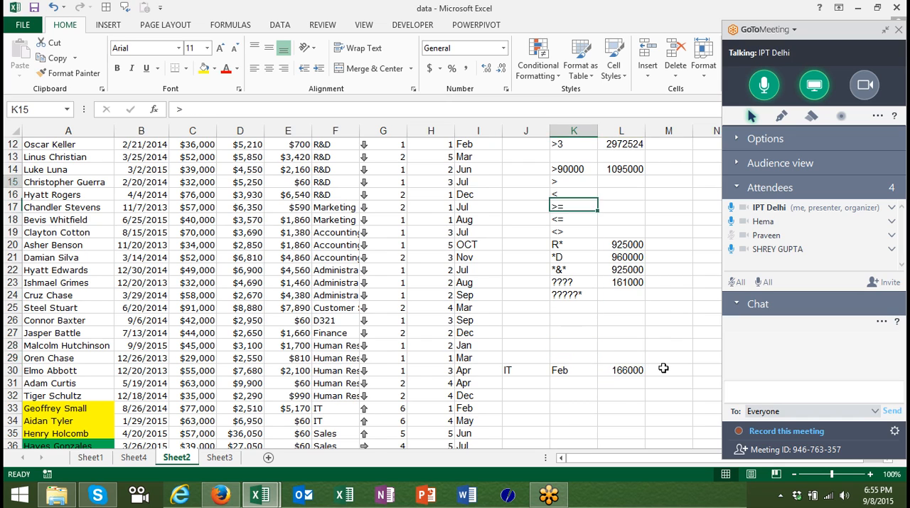
{"action": "key", "text": "Down"}
{"action": "key", "text": "Down"}
{"action": "key", "text": "Down"}
{"action": "key", "text": "Down"}
{"action": "key", "text": "Down"}
{"action": "key", "text": "Down"}
{"action": "key", "text": "Down"}
{"action": "key", "text": "Down"}
{"action": "key", "text": "Down"}
{"action": "key", "text": "Down"}
{"action": "key", "text": "Down"}
{"action": "key", "text": "Down"}
{"action": "key", "text": "Down"}
{"action": "key", "text": "Down"}
{"action": "key", "text": "Down"}
{"action": "key", "text": "Down"}
{"action": "key", "text": "Down"}
{"action": "key", "text": "Down"}
{"action": "key", "text": "Down"}
{"action": "key", "text": "Down"}
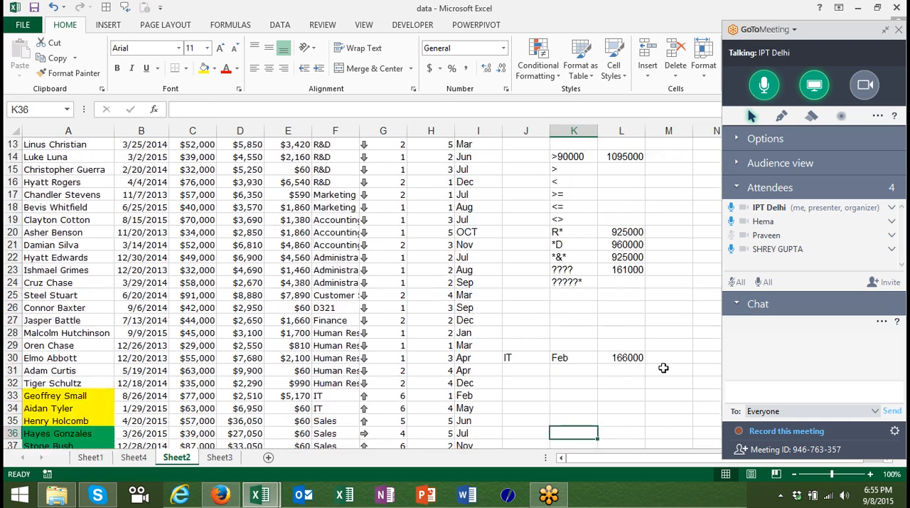
{"action": "key", "text": "Up"}
{"action": "key", "text": "Up"}
{"action": "key", "text": "Up"}
{"action": "key", "text": "Up"}
{"action": "key", "text": "Up"}
{"action": "key", "text": "Up"}
{"action": "key", "text": "Up"}
{"action": "key", "text": "Down"}
{"action": "key", "text": "Down"}
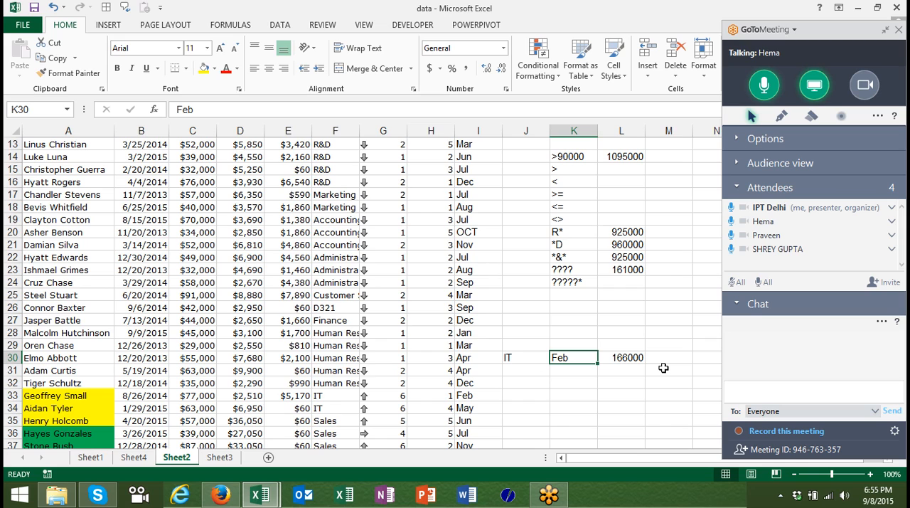
Examine the ???? criterion in K23 and the SUMIF formula beside it in L23.
{"action": "key", "text": "Right"}
{"action": "key", "text": "Up"}
{"action": "key", "text": "Up"}
{"action": "key", "text": "Up"}
{"action": "key", "text": "Up"}
{"action": "key", "text": "Up"}
{"action": "key", "text": "Up"}
{"action": "key", "text": "Up"}
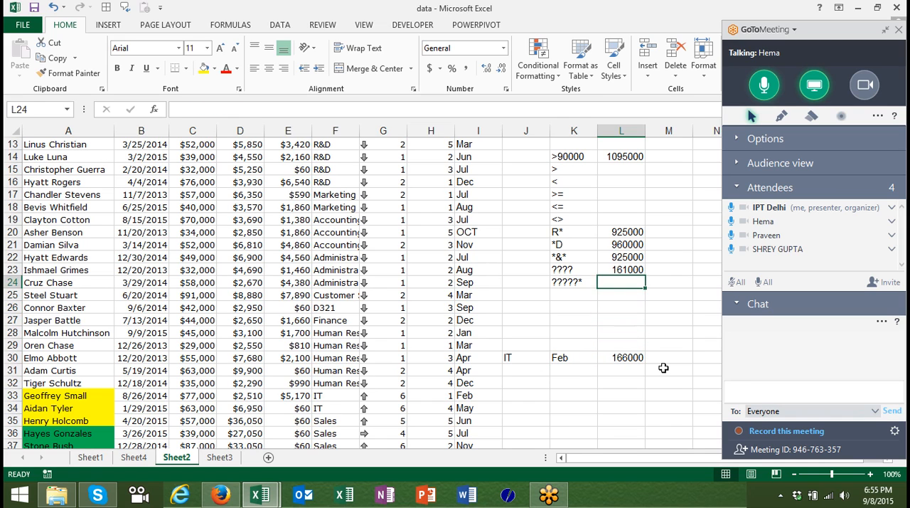
{"action": "key", "text": "Left"}
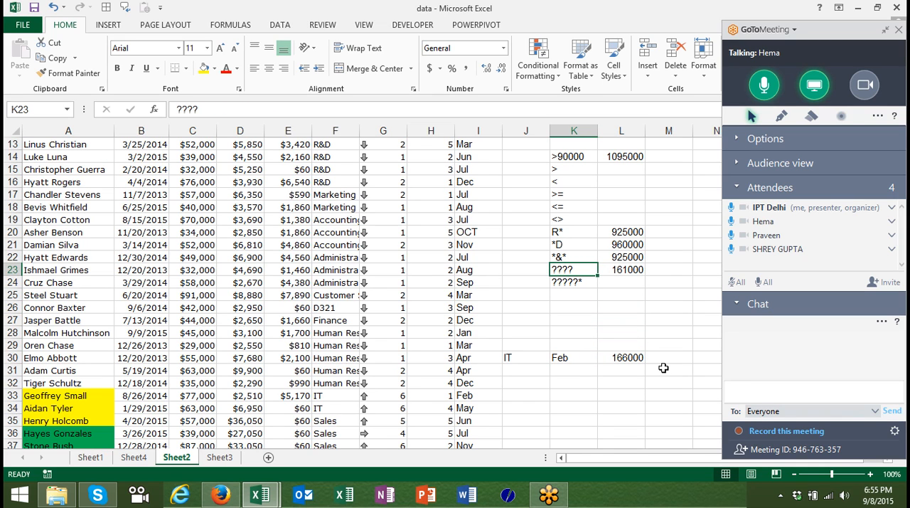
{"action": "key", "text": "Right"}
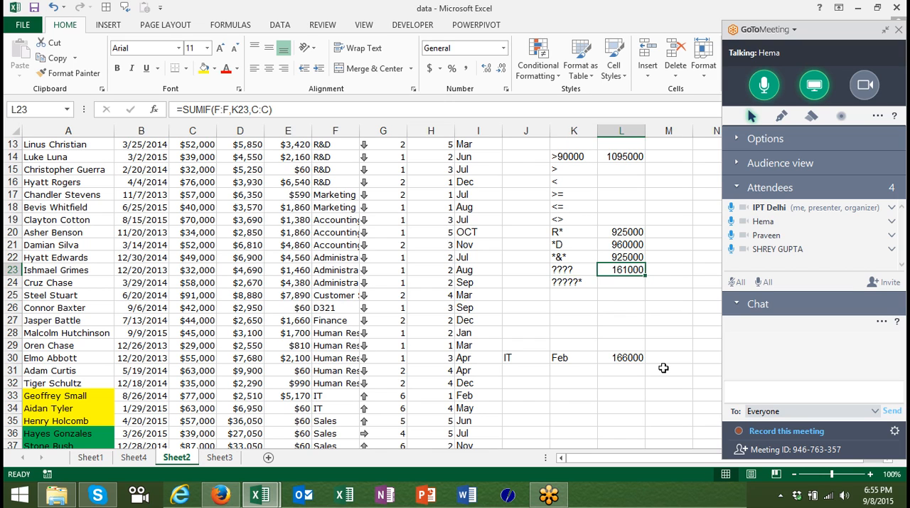
Examine the department names in column F against the wildcard criterion ???? in K23.
{"action": "key", "text": "Left"}
{"action": "key", "text": "Left"}
{"action": "key", "text": "Left"}
{"action": "key", "text": "Left"}
{"action": "key", "text": "Left"}
{"action": "key", "text": "Left"}
{"action": "key", "text": "Up"}
{"action": "key", "text": "Up"}
{"action": "key", "text": "Up"}
{"action": "key", "text": "Up"}
{"action": "key", "text": "Up"}
{"action": "key", "text": "Up"}
{"action": "key", "text": "Up"}
{"action": "key", "text": "Up"}
{"action": "key", "text": "Up"}
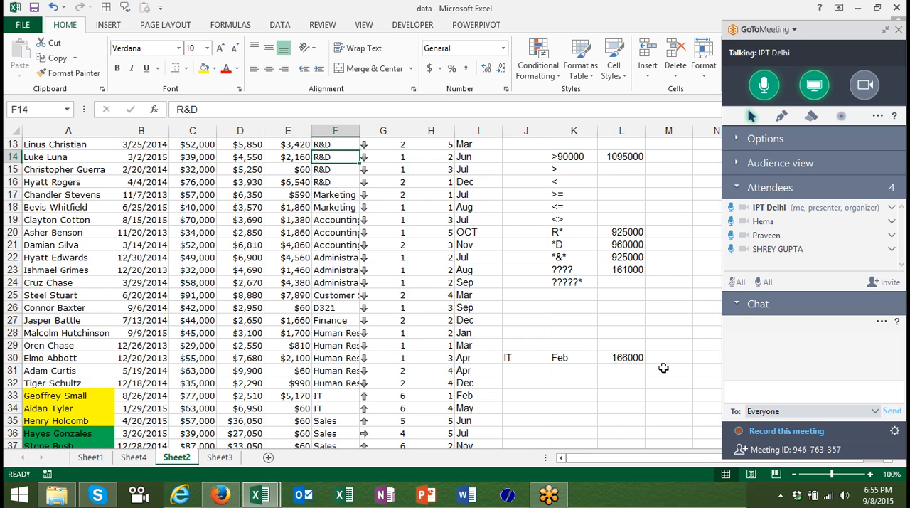
{"action": "key", "text": "Down"}
{"action": "key", "text": "Down"}
{"action": "key", "text": "Down"}
{"action": "key", "text": "Down"}
{"action": "key", "text": "Down"}
{"action": "key", "text": "Down"}
{"action": "key", "text": "Down"}
{"action": "key", "text": "Down"}
{"action": "key", "text": "Down"}
{"action": "key", "text": "Down"}
{"action": "key", "text": "Down"}
{"action": "key", "text": "Down"}
{"action": "key", "text": "Down"}
{"action": "key", "text": "Down"}
{"action": "key", "text": "Down"}
{"action": "key", "text": "Down"}
{"action": "key", "text": "Down"}
{"action": "key", "text": "Down"}
{"action": "key", "text": "Down"}
{"action": "key", "text": "Down"}
{"action": "key", "text": "Down"}
{"action": "key", "text": "Down"}
{"action": "key", "text": "Down"}
{"action": "key", "text": "Down"}
{"action": "key", "text": "Down"}
{"action": "key", "text": "Up"}
{"action": "key", "text": "Up"}
{"action": "key", "text": "Up"}
{"action": "key", "text": "Up"}
{"action": "key", "text": "Up"}
{"action": "key", "text": "Up"}
{"action": "key", "text": "Up"}
{"action": "key", "text": "Up"}
{"action": "key", "text": "Up"}
{"action": "key", "text": "Up"}
{"action": "key", "text": "Up"}
{"action": "key", "text": "Up"}
{"action": "key", "text": "Up"}
{"action": "key", "text": "Up"}
{"action": "key", "text": "Up"}
{"action": "key", "text": "Up"}
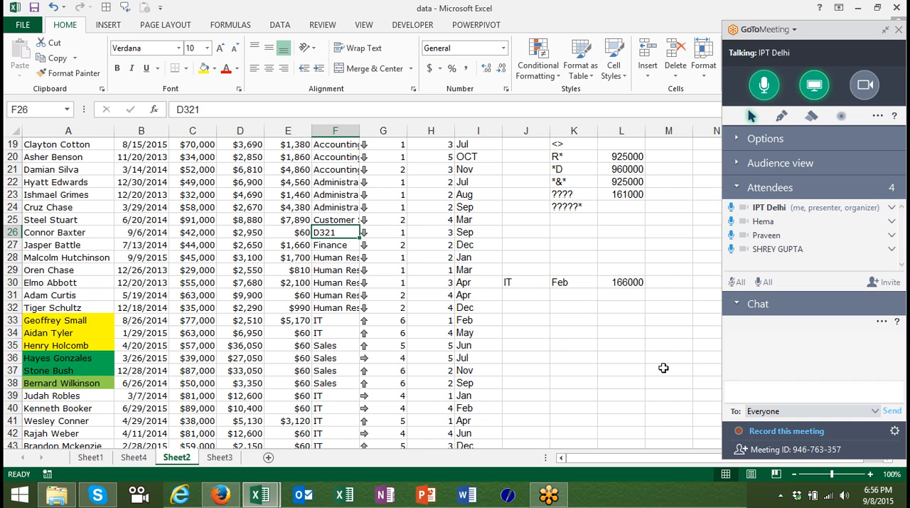
{"action": "key", "text": "Up"}
{"action": "key", "text": "Up"}
{"action": "key", "text": "Up"}
{"action": "key", "text": "Up"}
{"action": "key", "text": "Up"}
{"action": "key", "text": "Up"}
{"action": "key", "text": "Up"}
{"action": "key", "text": "Up"}
{"action": "key", "text": "Up"}
{"action": "key", "text": "Up"}
{"action": "key", "text": "Up"}
{"action": "key", "text": "Up"}
{"action": "key", "text": "Up"}
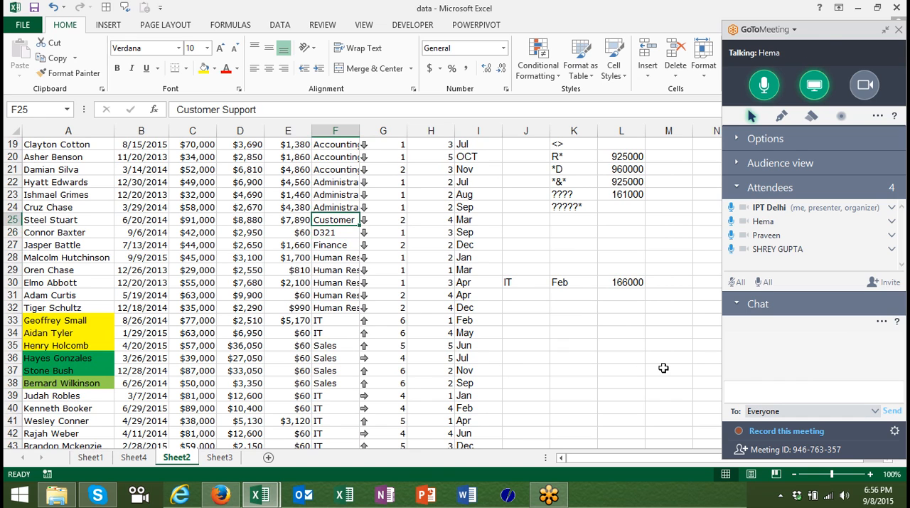
{"action": "key", "text": "Down"}
{"action": "key", "text": "Down"}
{"action": "key", "text": "Down"}
{"action": "key", "text": "Down"}
{"action": "key", "text": "Down"}
{"action": "key", "text": "Down"}
{"action": "key", "text": "Down"}
{"action": "key", "text": "Down"}
{"action": "key", "text": "Down"}
{"action": "key", "text": "Down"}
{"action": "key", "text": "Down"}
{"action": "key", "text": "Down"}
{"action": "key", "text": "Up"}
{"action": "key", "text": "Up"}
{"action": "key", "text": "Up"}
{"action": "key", "text": "Right"}
{"action": "key", "text": "Right"}
{"action": "key", "text": "Right"}
{"action": "key", "text": "Right"}
{"action": "key", "text": "Right"}
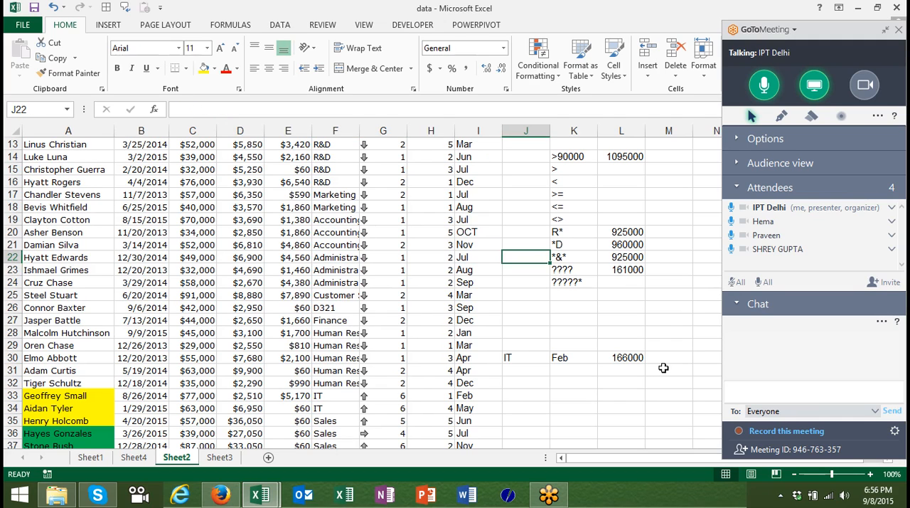
{"action": "key", "text": "Down"}
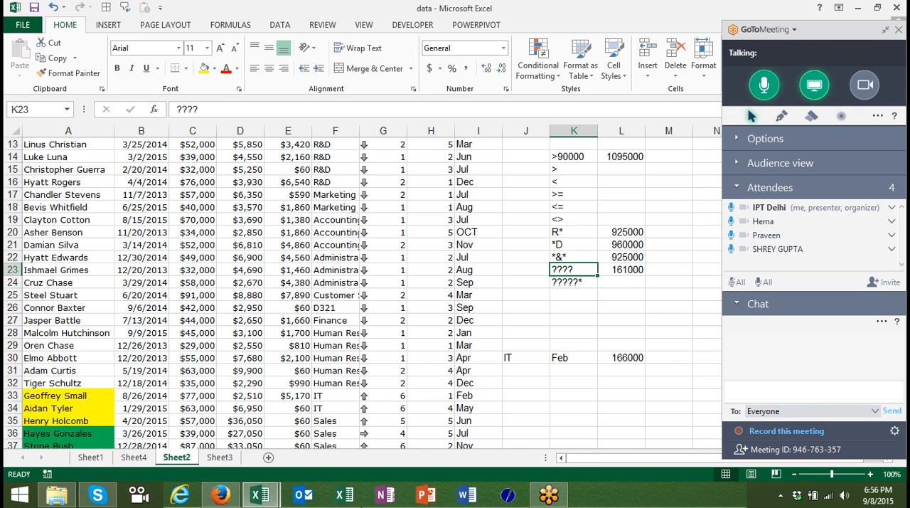
Switch to the File Explorer search results and collapse the GoToMeeting control panel to uncover the search box.
{"action": "left_click", "coordinate": [62, 498]}
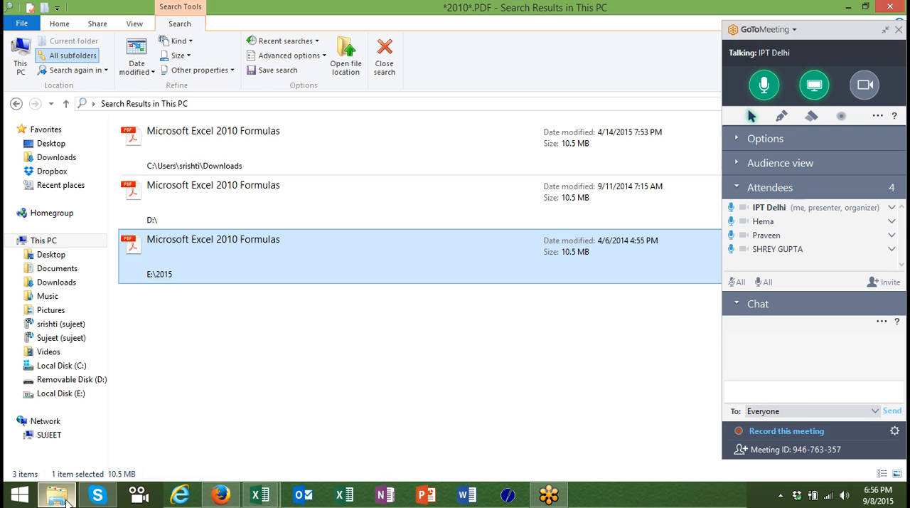
{"action": "left_click", "coordinate": [885, 32]}
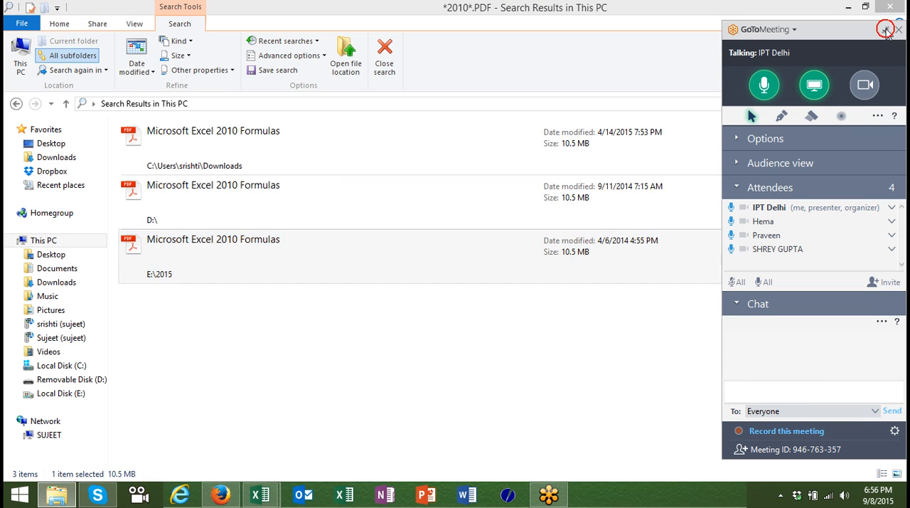
{"action": "left_click", "coordinate": [837, 103]}
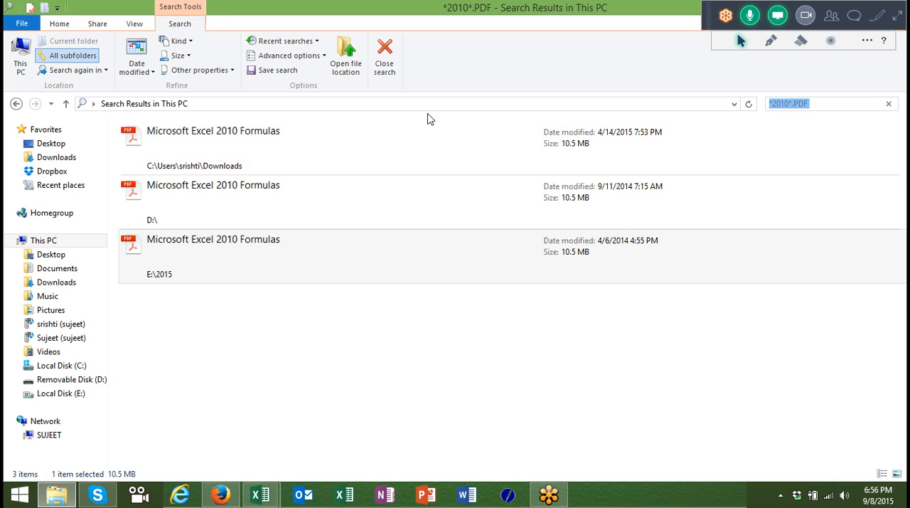
Examine the wildcards around 2010 in the *2010*.PDF file search pattern.
{"action": "left_click", "coordinate": [774, 104]}
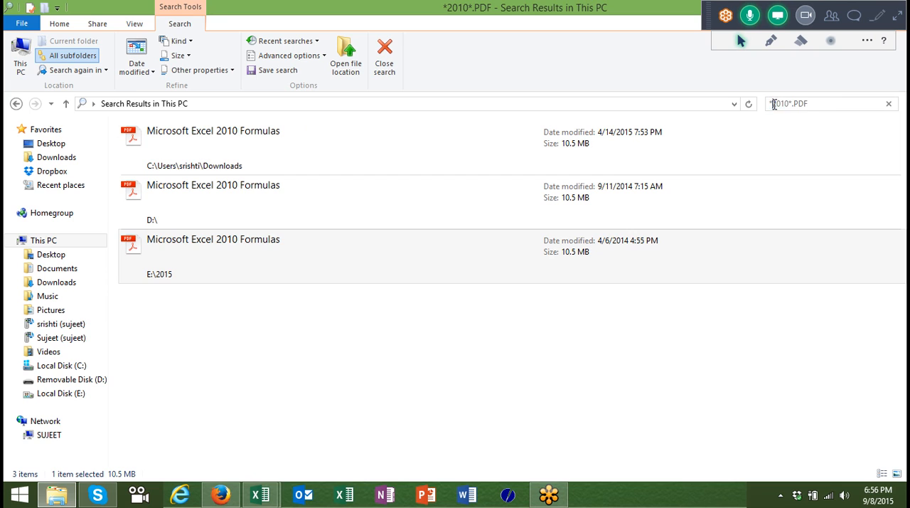
{"action": "left_click", "coordinate": [788, 104]}
{"action": "left_click", "coordinate": [789, 103]}
{"action": "left_click", "coordinate": [781, 104]}
{"action": "left_click", "coordinate": [784, 104]}
{"action": "left_click", "coordinate": [796, 103]}
{"action": "left_click", "coordinate": [821, 105]}
Search This PC with the wildcard pattern ???? and extend the pattern to ????*.
{"action": "key", "text": "BackSpace"}
{"action": "key", "text": "BackSpace"}
{"action": "key", "text": "BackSpace"}
{"action": "key", "text": "BackSpace"}
{"action": "key", "text": "BackSpace"}
{"action": "key", "text": "BackSpace"}
{"action": "key", "text": "BackSpace"}
{"action": "key", "text": "BackSpace"}
{"action": "key", "text": "BackSpace"}
{"action": "key", "text": "BackSpace"}
{"action": "type", "text": "???>"}
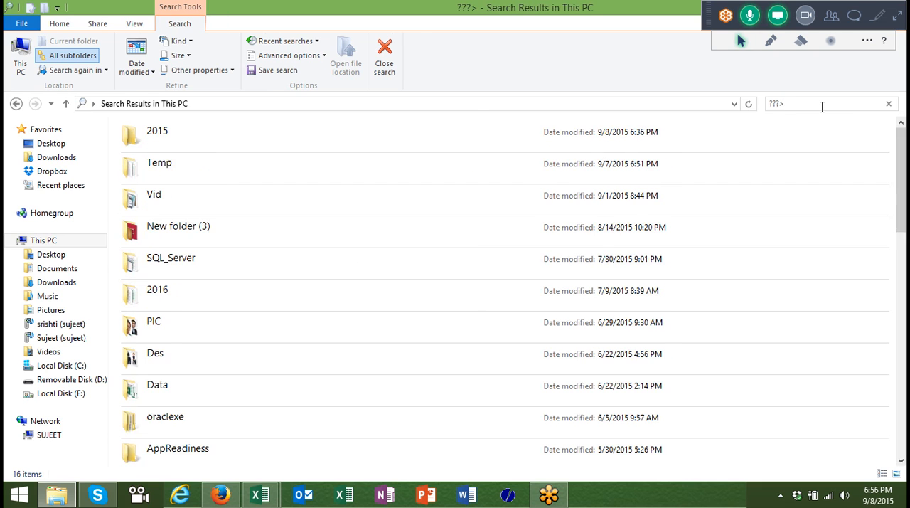
{"action": "key", "text": "BackSpace"}
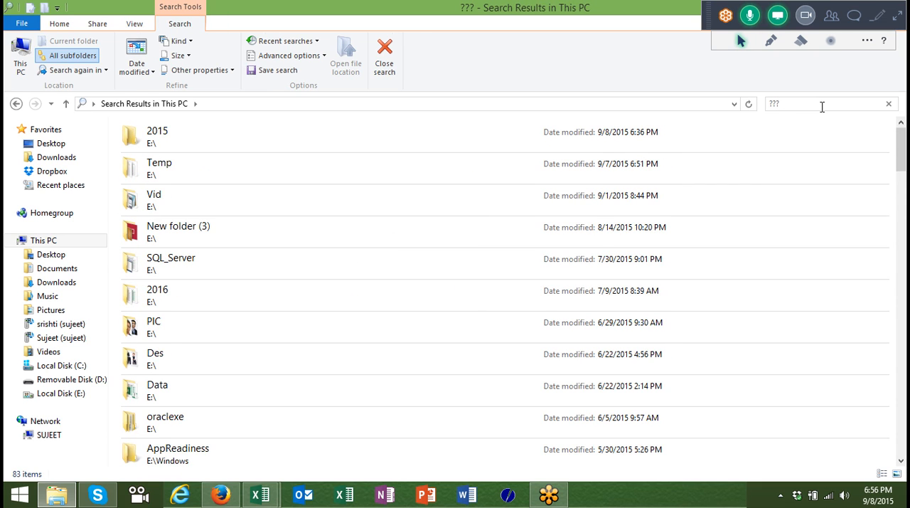
{"action": "type", "text": "?"}
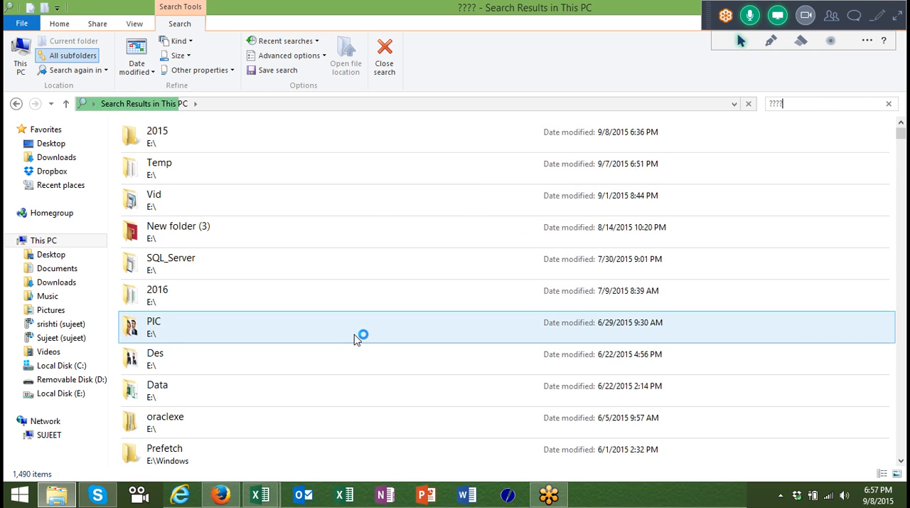
{"action": "type", "text": "*"}
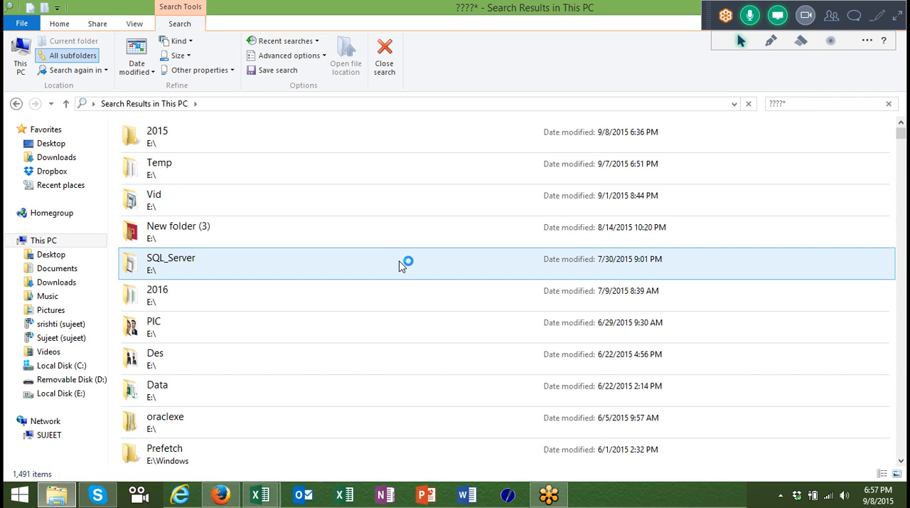
Search This PC with the wildcard pattern ?.xlsm in place of ????*.
{"action": "key", "text": "BackSpace"}
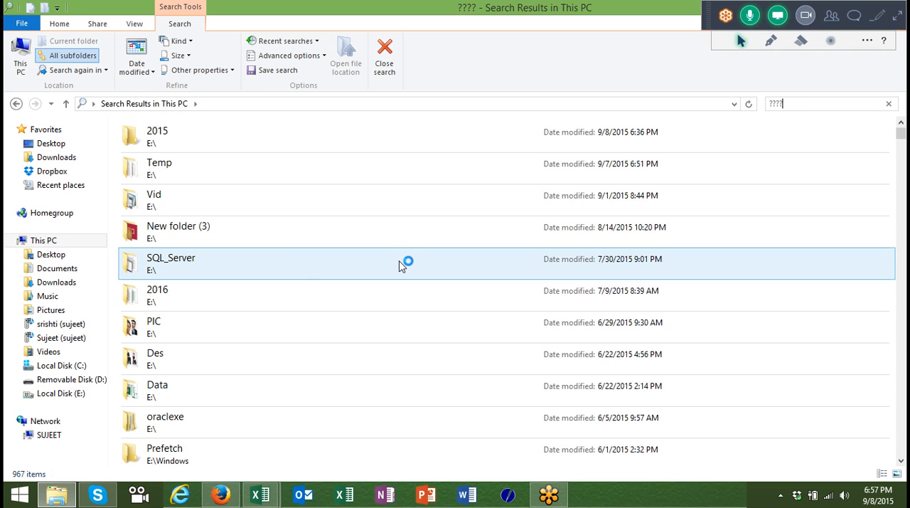
{"action": "key", "text": "BackSpace"}
{"action": "key", "text": "BackSpace"}
{"action": "key", "text": "BackSpace"}
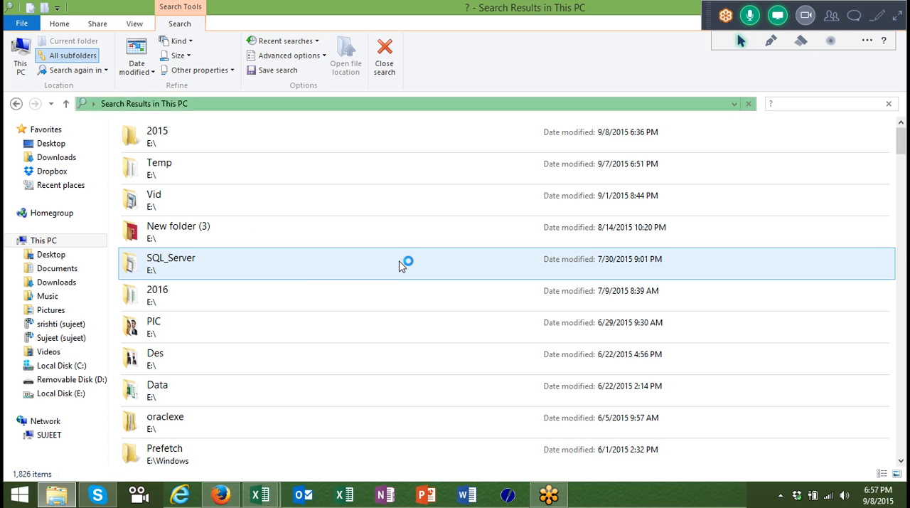
{"action": "type", "text": ".xlsm"}
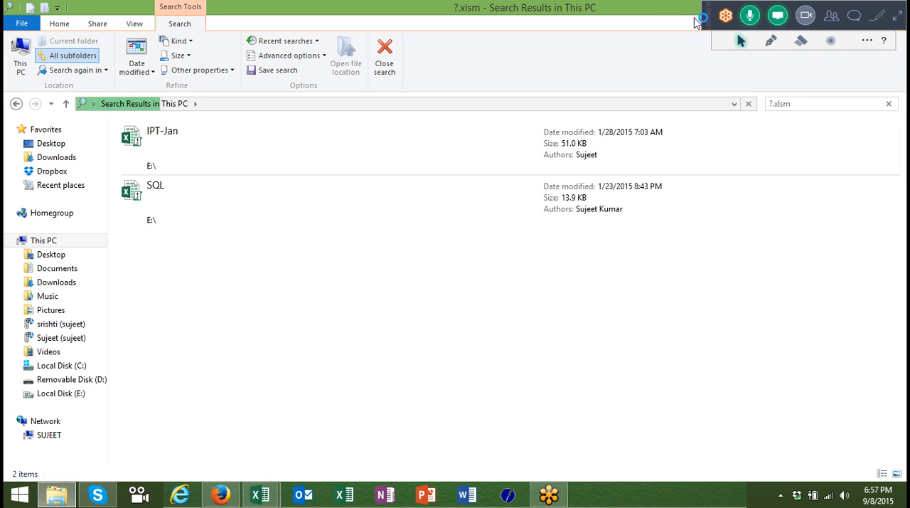
Close the File Explorer search results and return to the wildcard criteria in column K of the Excel worksheet.
{"action": "double_click", "coordinate": [648, 17]}
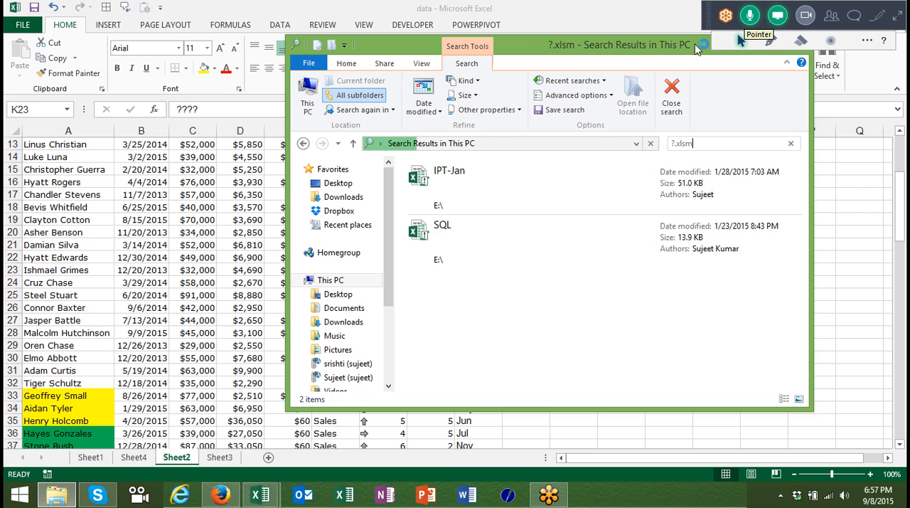
{"action": "left_click_drag", "start_coordinate": [670, 46], "coordinate": [521, 46]}
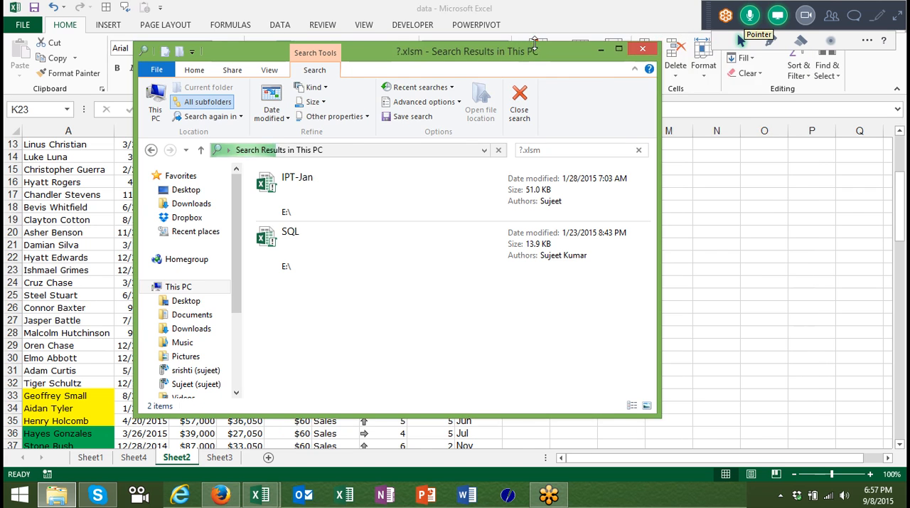
{"action": "left_click", "coordinate": [647, 47]}
{"action": "left_click", "coordinate": [593, 285]}
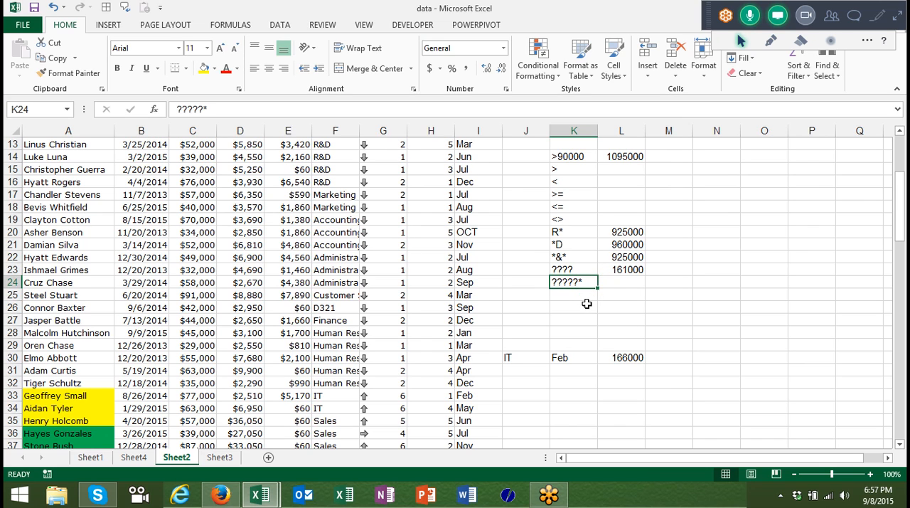
{"action": "double_click", "coordinate": [586, 304]}
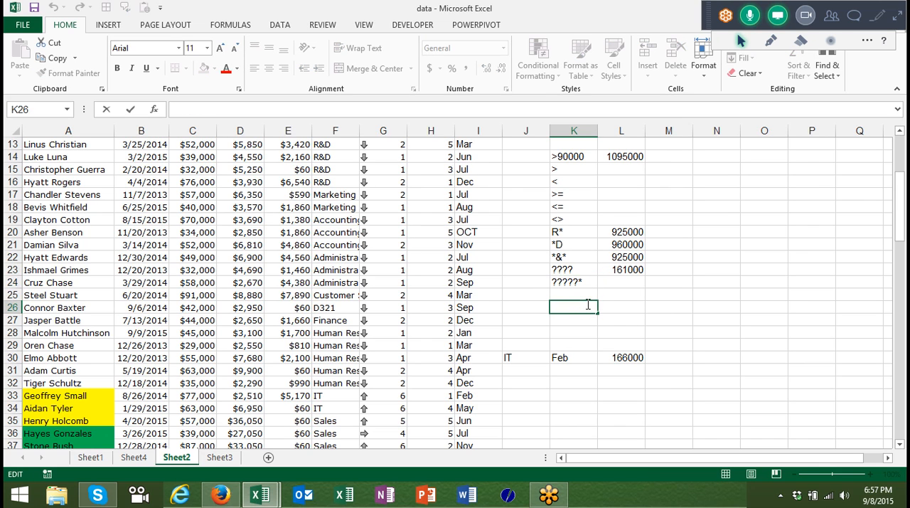
Examine the SUMIFS formula in L30 with its IT and Feb criteria and the SUMIF month totals in column L.
{"action": "left_click", "coordinate": [617, 357]}
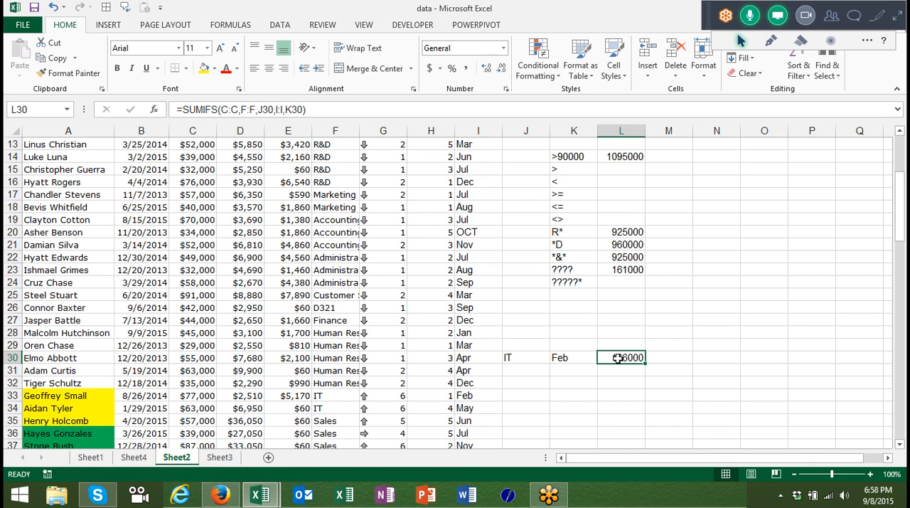
{"action": "key", "text": "Up"}
{"action": "key", "text": "Up"}
{"action": "key", "text": "Up"}
{"action": "key", "text": "Up"}
{"action": "key", "text": "Down"}
{"action": "key", "text": "Down"}
{"action": "key", "text": "Down"}
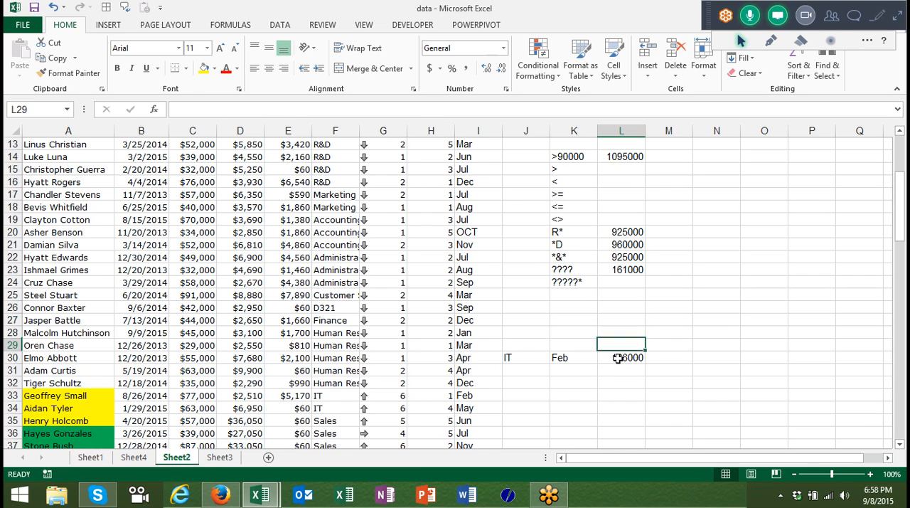
{"action": "key", "text": "Down"}
{"action": "key", "text": "Left"}
{"action": "key", "text": "Left"}
{"action": "key", "text": "Right"}
{"action": "key", "text": "Right"}
{"action": "key", "text": "Up"}
{"action": "key", "text": "Up"}
{"action": "key", "text": "Up"}
{"action": "key", "text": "Up"}
{"action": "key", "text": "Up"}
{"action": "key", "text": "Up"}
{"action": "key", "text": "Up"}
{"action": "key", "text": "Up"}
{"action": "key", "text": "Up"}
{"action": "key", "text": "ctrl+Up"}
{"action": "key", "text": "ctrl+Up"}
{"action": "key", "text": "ctrl+Up"}
{"action": "key", "text": "ctrl+Up"}
{"action": "key", "text": "Down"}
{"action": "key", "text": "Down"}
{"action": "key", "text": "Down"}
{"action": "key", "text": "Down"}
{"action": "key", "text": "Down"}
{"action": "key", "text": "Down"}
{"action": "key", "text": "Down"}
{"action": "key", "text": "Down"}
{"action": "key", "text": "Down"}
{"action": "key", "text": "Down"}
{"action": "key", "text": "Down"}
{"action": "key", "text": "Down"}
{"action": "key", "text": "Down"}
{"action": "key", "text": "Down"}
{"action": "key", "text": "Down"}
{"action": "key", "text": "Down"}
{"action": "key", "text": "Down"}
{"action": "key", "text": "Down"}
{"action": "key", "text": "Down"}
{"action": "key", "text": "Down"}
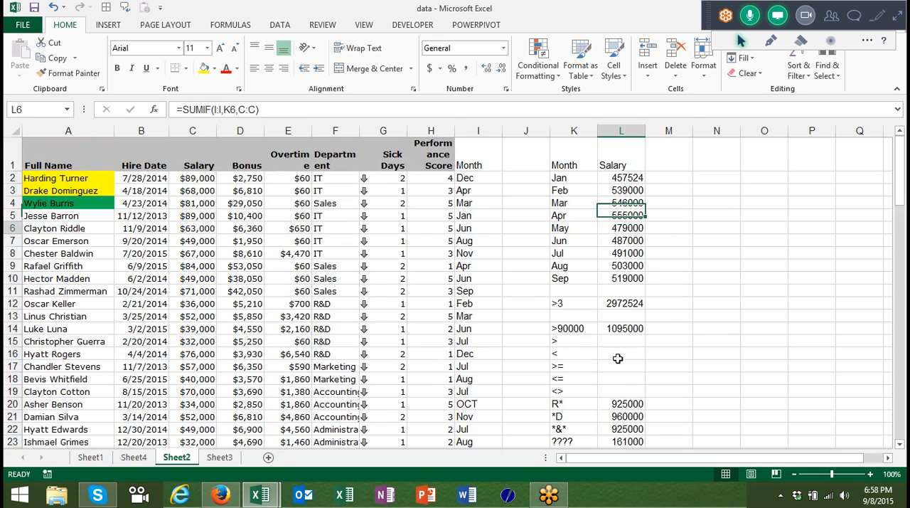
{"action": "key", "text": "Up"}
{"action": "key", "text": "Up"}
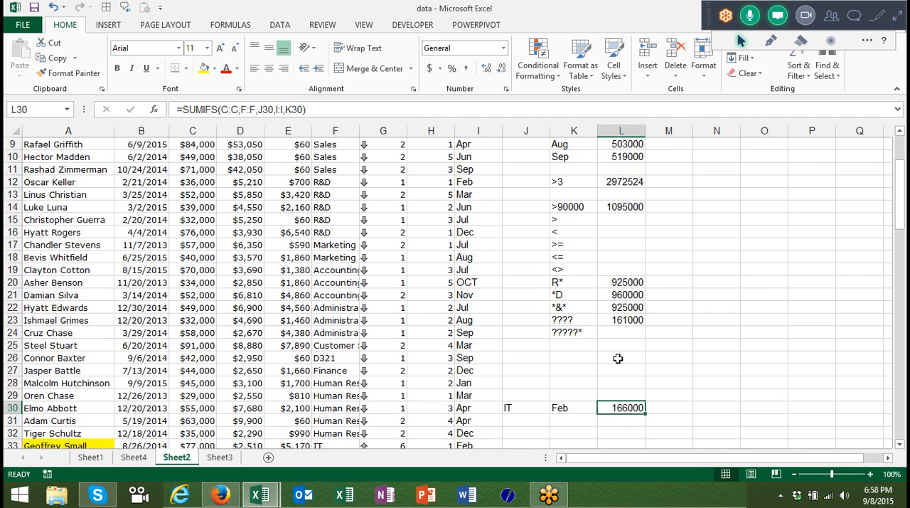
Enter 7/1 as the first hire date in B2.
{"action": "key", "text": "Left"}
{"action": "key", "text": "Left"}
{"action": "key", "text": "ctrl+Left"}
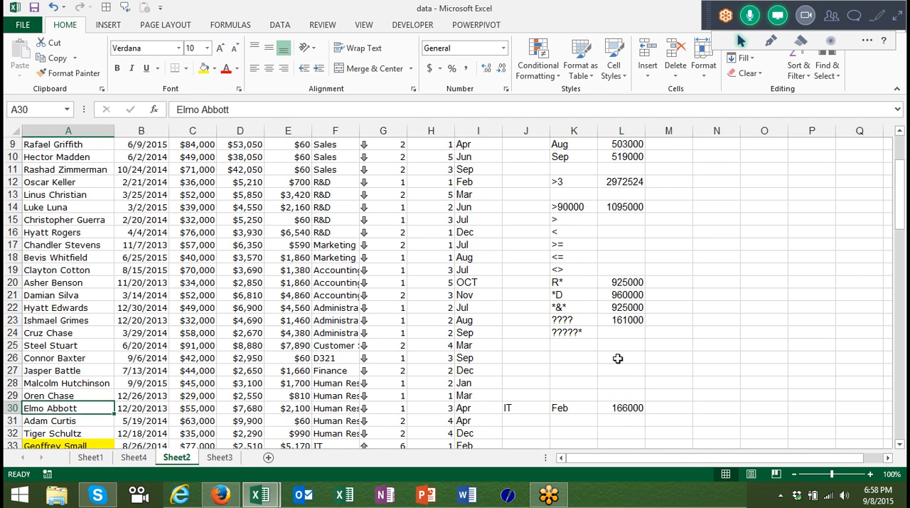
{"action": "key", "text": "ctrl+Home"}
{"action": "key", "text": "Right"}
{"action": "key", "text": "Down"}
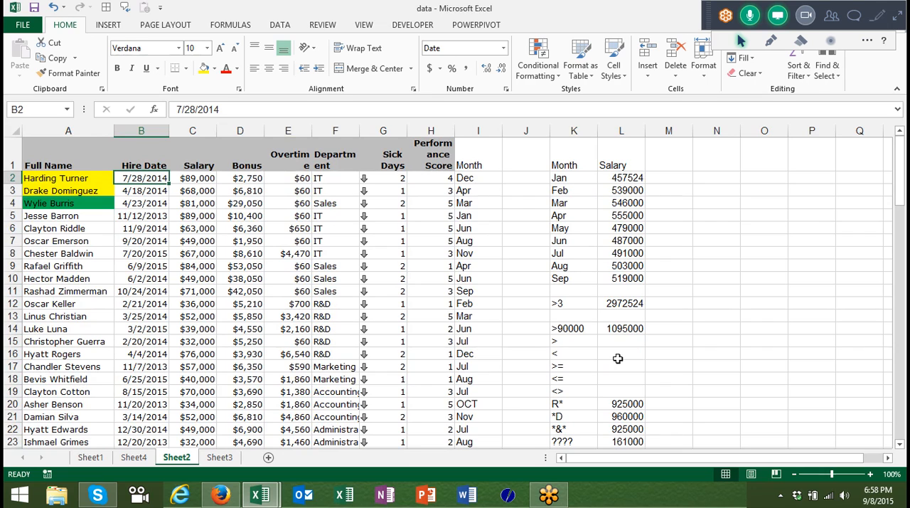
{"action": "type", "text": "7/1"}
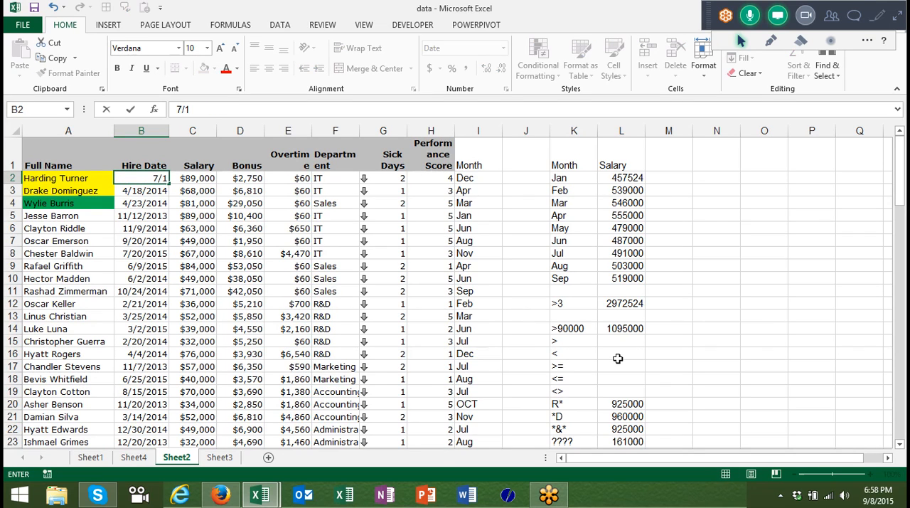
{"action": "key", "text": "Return"}
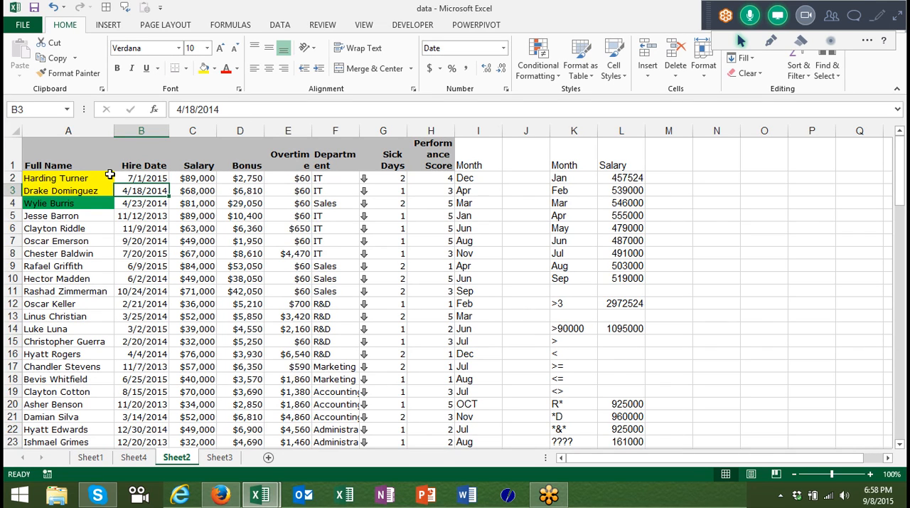
Enter 1/1 as the hire date in B2 and fill consecutive dates down the Hire Date column for all records.
{"action": "left_click", "coordinate": [136, 178]}
{"action": "type", "text": "1"}
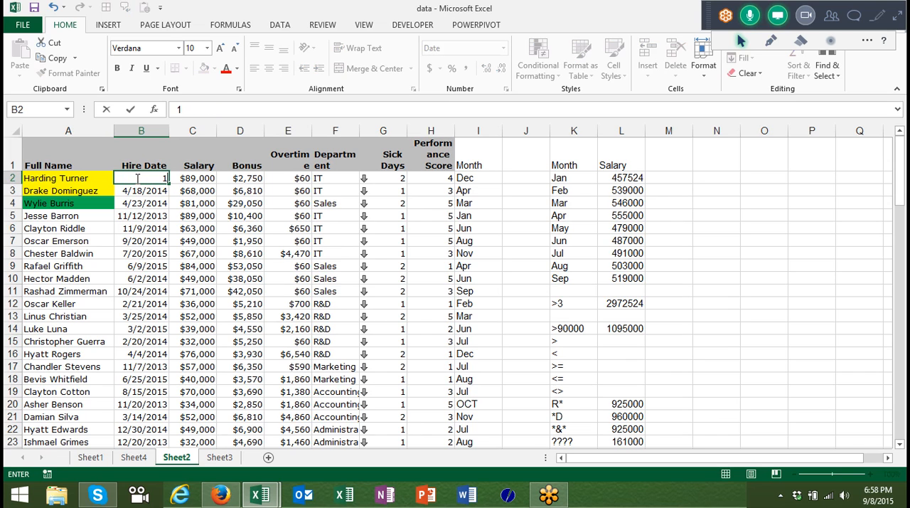
{"action": "type", "text": "/1"}
{"action": "key", "text": "Return"}
{"action": "left_click", "coordinate": [139, 179]}
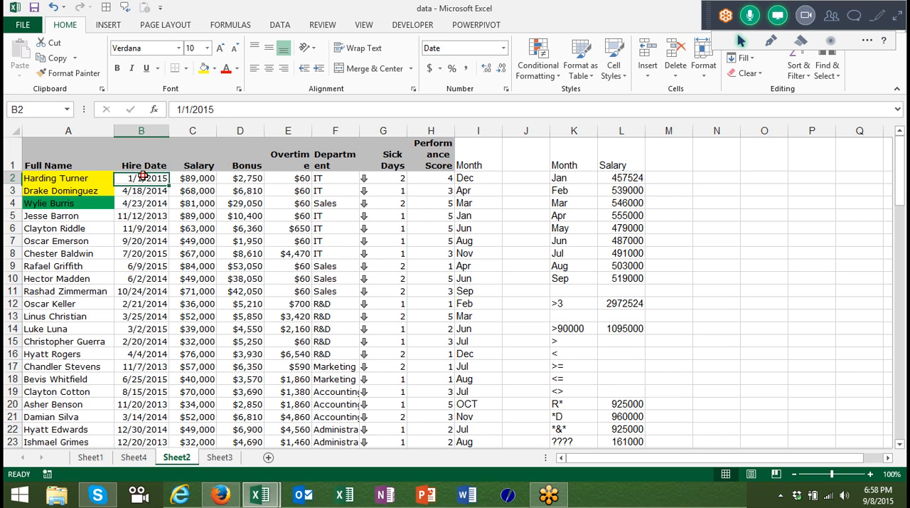
{"action": "key", "text": "ctrl+shift+Down"}
{"action": "double_click", "coordinate": [168, 184]}
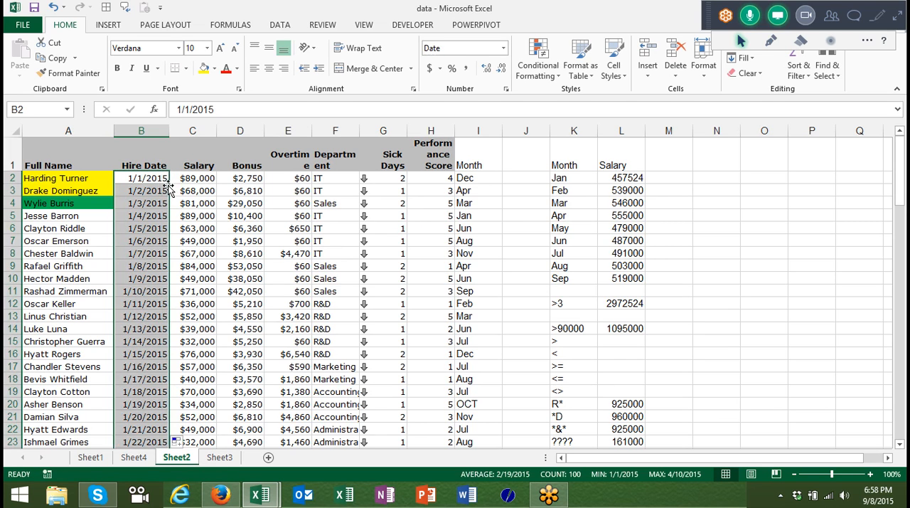
Clear the Month data in column I, including its header, down to the last record.
{"action": "key", "text": "Right"}
{"action": "key", "text": "Right"}
{"action": "key", "text": "Right"}
{"action": "key", "text": "Right"}
{"action": "key", "text": "Right"}
{"action": "key", "text": "Right"}
{"action": "key", "text": "Right"}
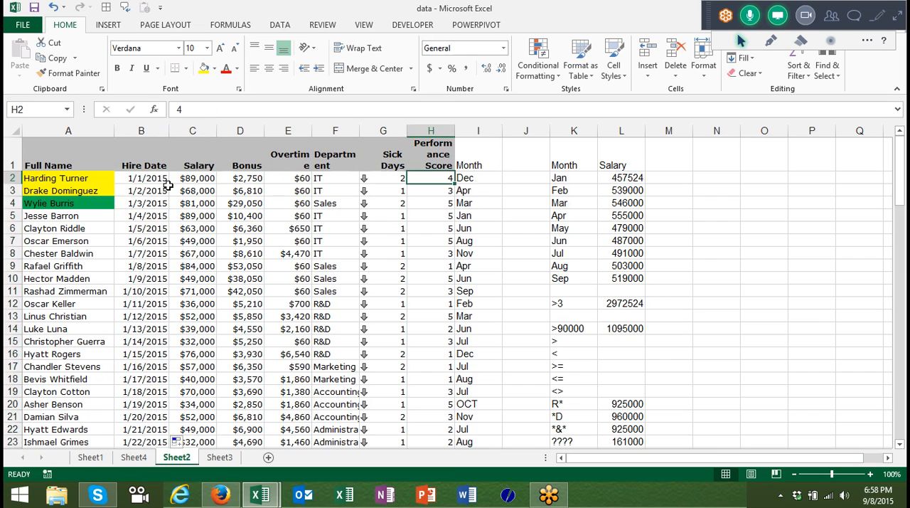
{"action": "key", "text": "ctrl+Down"}
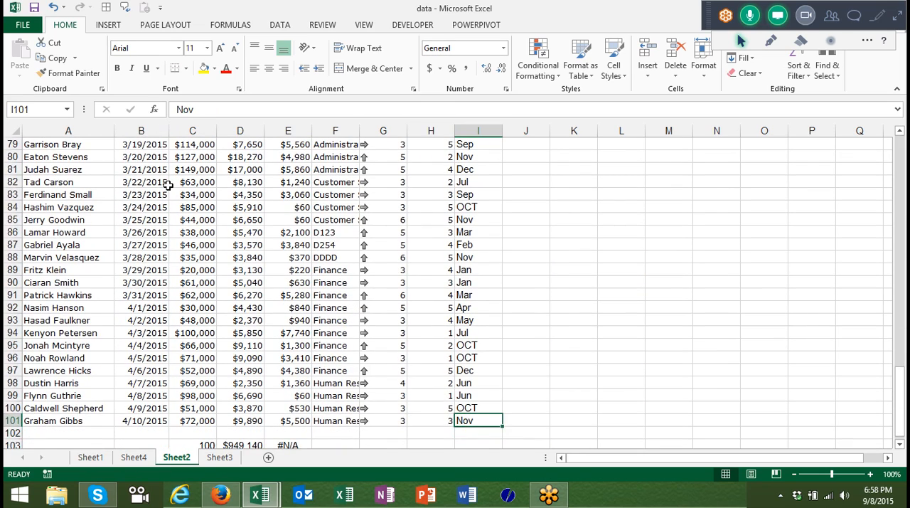
{"action": "key", "text": "ctrl+Up"}
{"action": "key", "text": "ctrl+shift+Down"}
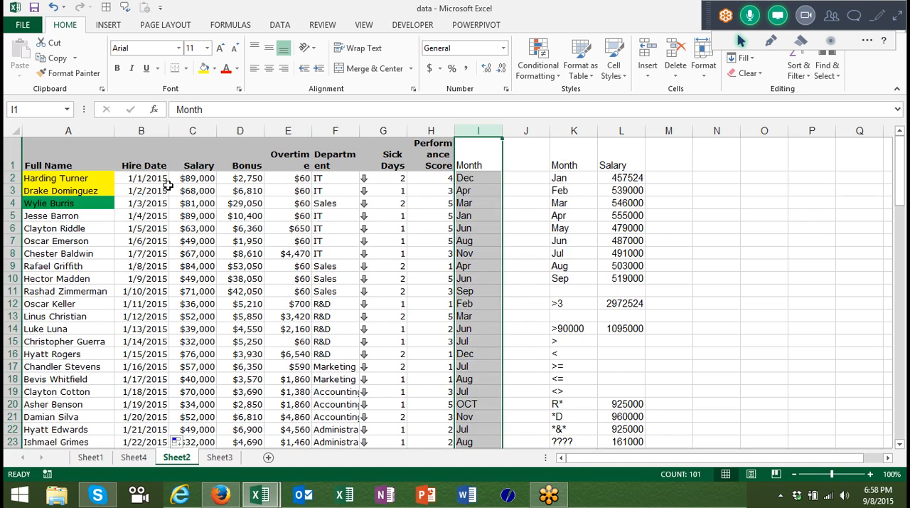
{"action": "key", "text": "ctrl+Home"}
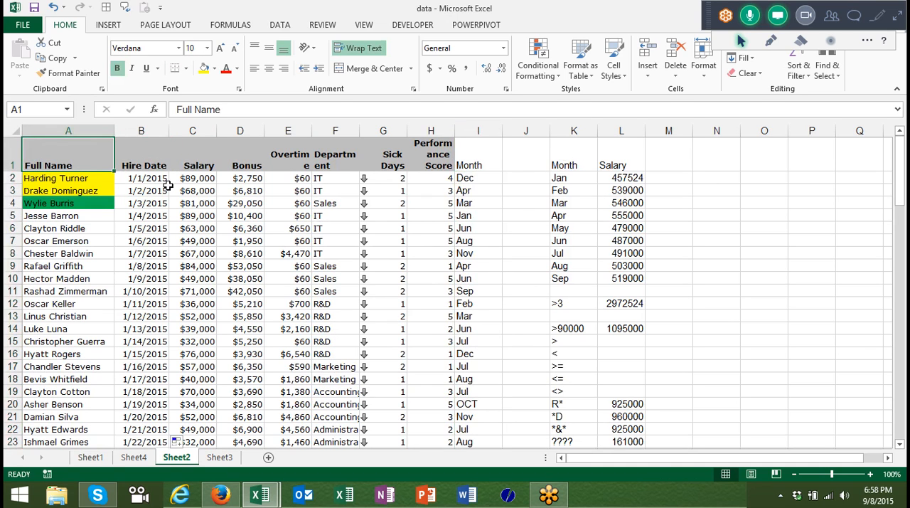
{"action": "key", "text": "Right"}
{"action": "key", "text": "Right"}
{"action": "key", "text": "Right"}
{"action": "key", "text": "Right"}
{"action": "key", "text": "Right"}
{"action": "key", "text": "Right"}
{"action": "key", "text": "Right"}
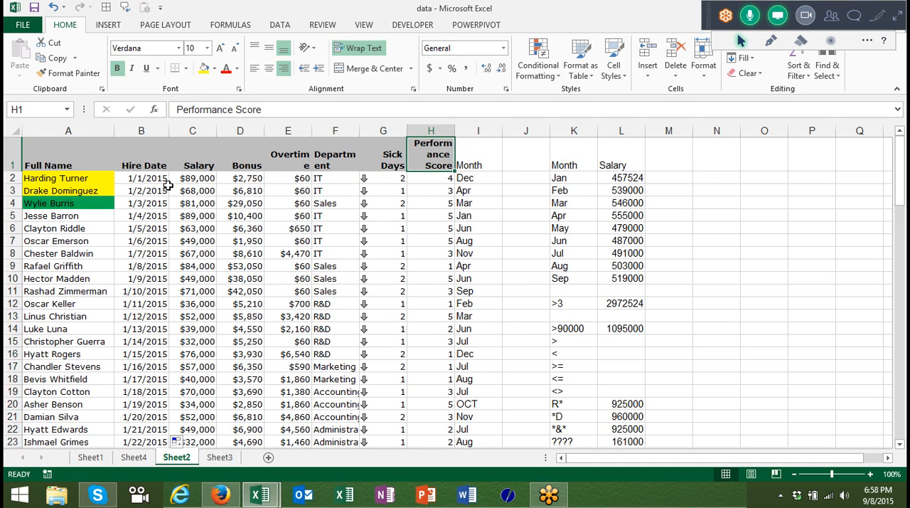
{"action": "key", "text": "Right"}
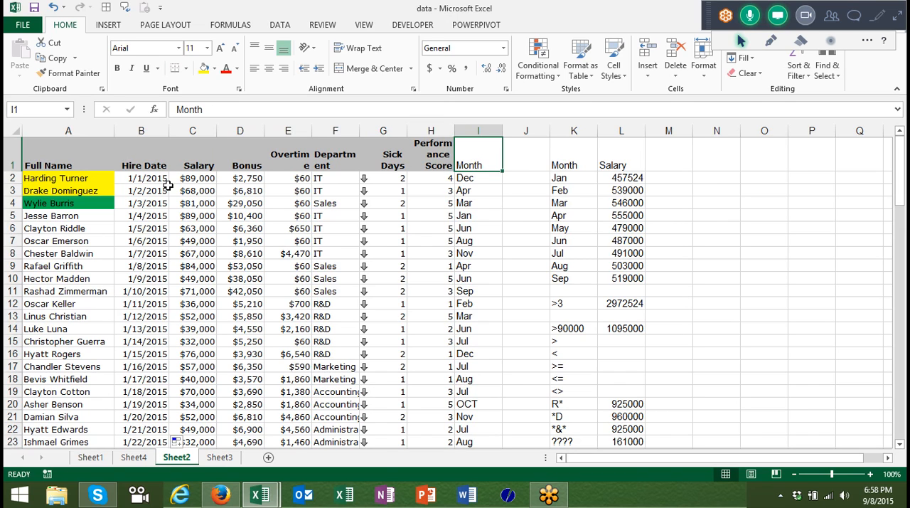
{"action": "key", "text": "ctrl+shift+Down"}
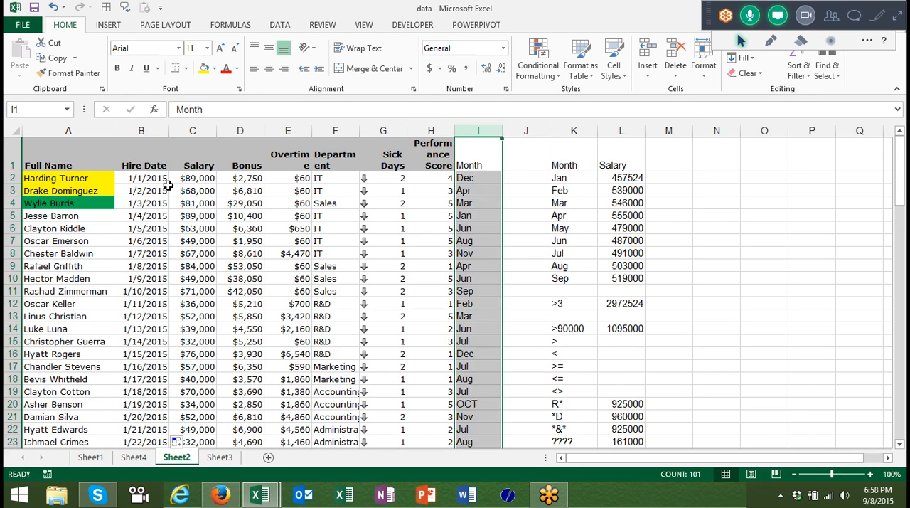
{"action": "key", "text": "Delete"}
Enter the month Jan in J32 and fill the adjacent cell K32 with yellow.
{"action": "key", "text": "Down"}
{"action": "key", "text": "Down"}
{"action": "key", "text": "Down"}
{"action": "key", "text": "Down"}
{"action": "key", "text": "Down"}
{"action": "key", "text": "Down"}
{"action": "key", "text": "Down"}
{"action": "key", "text": "Down"}
{"action": "key", "text": "Down"}
{"action": "key", "text": "Down"}
{"action": "key", "text": "Down"}
{"action": "key", "text": "Down"}
{"action": "key", "text": "Down"}
{"action": "key", "text": "Down"}
{"action": "key", "text": "Down"}
{"action": "key", "text": "Down"}
{"action": "key", "text": "Down"}
{"action": "key", "text": "Down"}
{"action": "key", "text": "Down"}
{"action": "key", "text": "Down"}
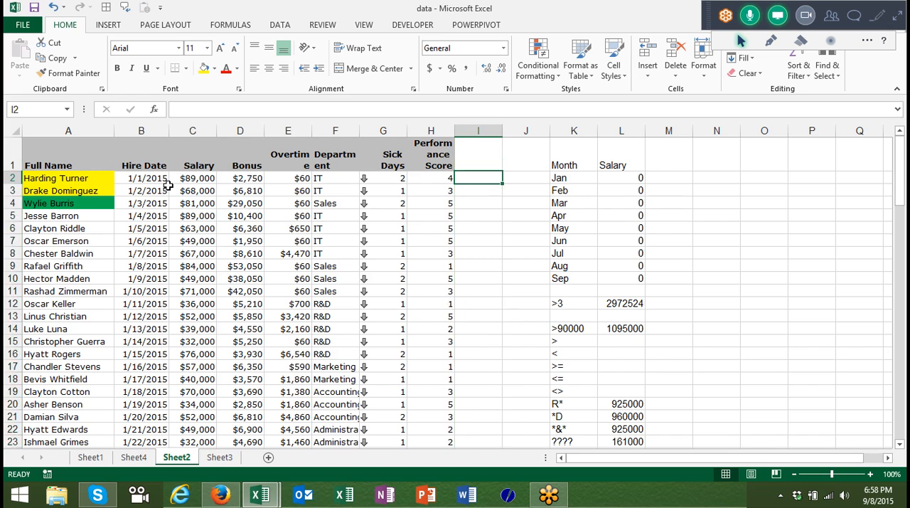
{"action": "key", "text": "Right"}
{"action": "key", "text": "Right"}
{"action": "key", "text": "Up"}
{"action": "key", "text": "Up"}
{"action": "key", "text": "Up"}
{"action": "key", "text": "Up"}
{"action": "key", "text": "Up"}
{"action": "key", "text": "Up"}
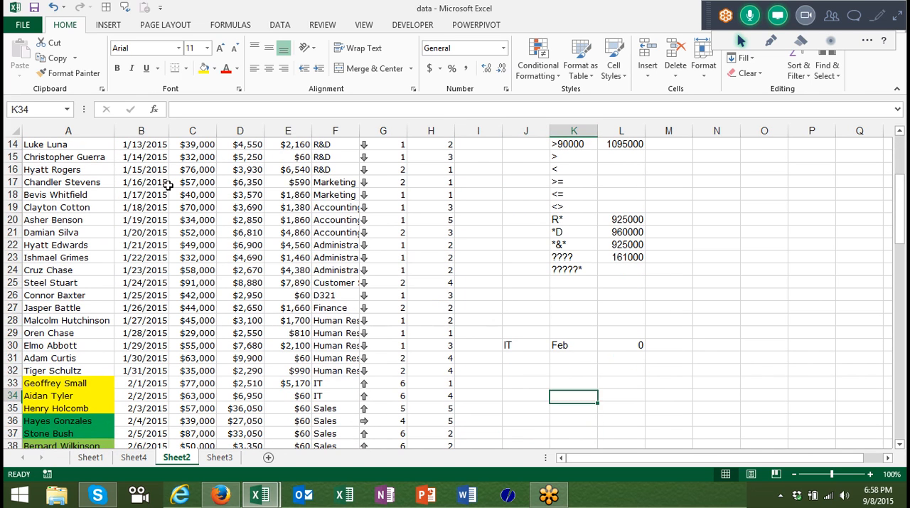
{"action": "key", "text": "Left"}
{"action": "key", "text": "Down"}
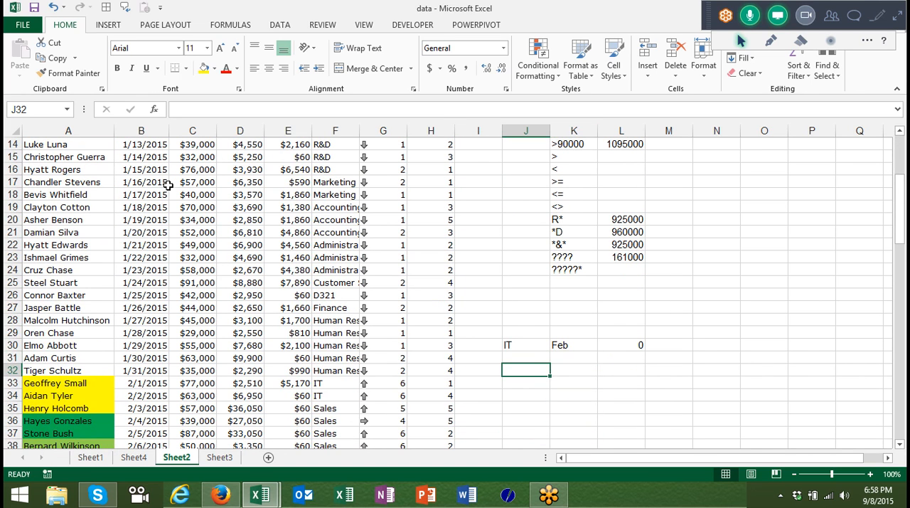
{"action": "type", "text": "Jan"}
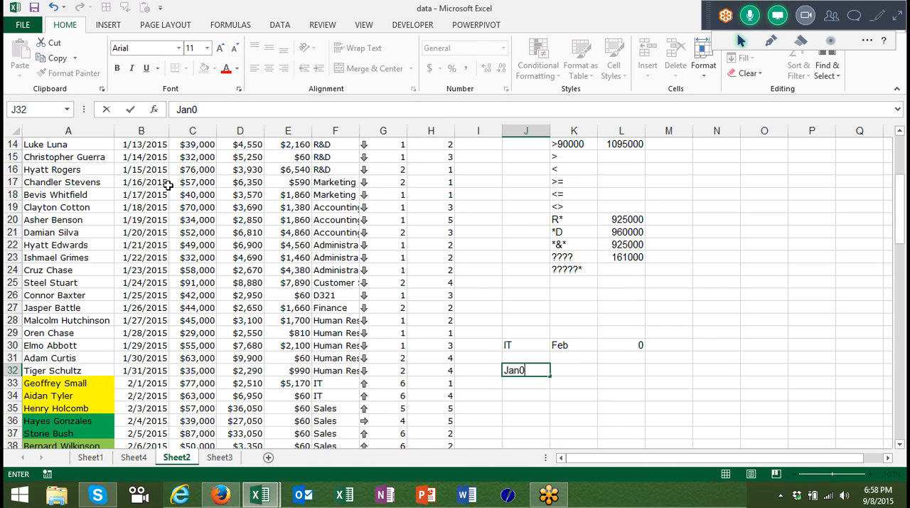
{"action": "key", "text": "Right"}
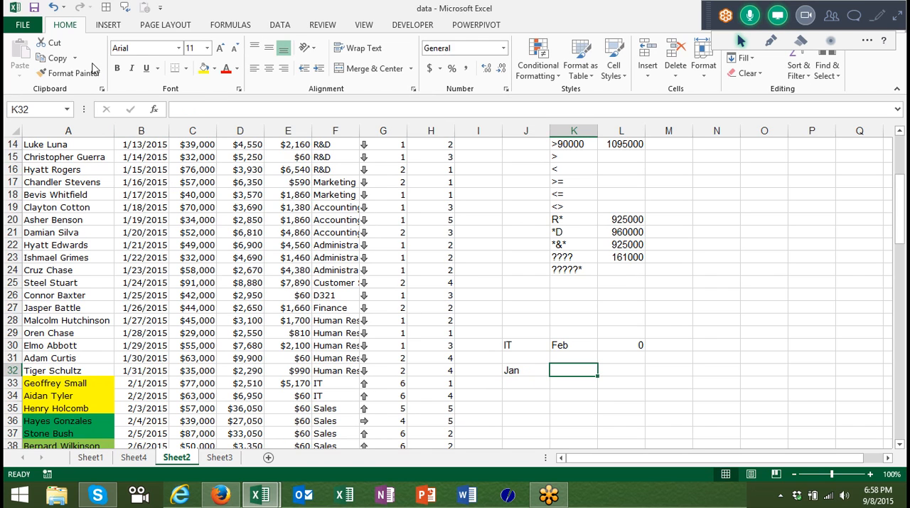
{"action": "left_click", "coordinate": [204, 68]}
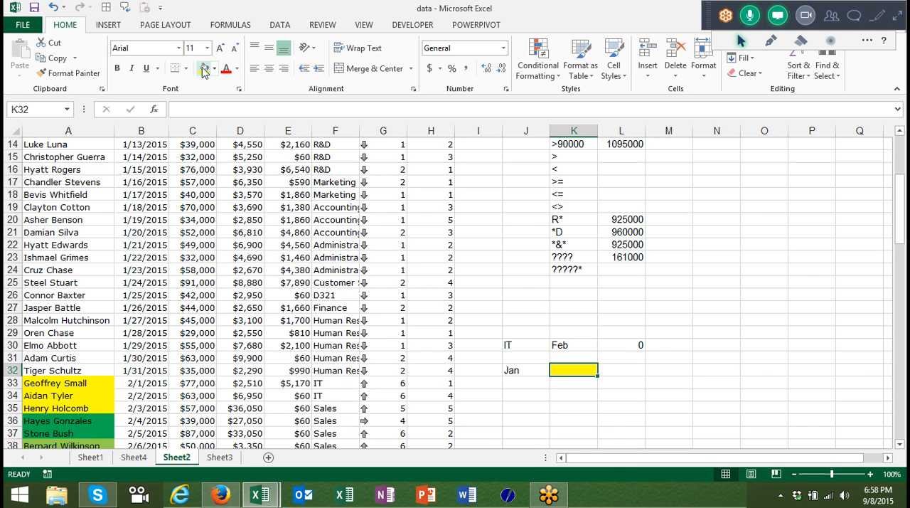
Try to share the data workbook by email as an attachment.
{"action": "left_click", "coordinate": [31, 27]}
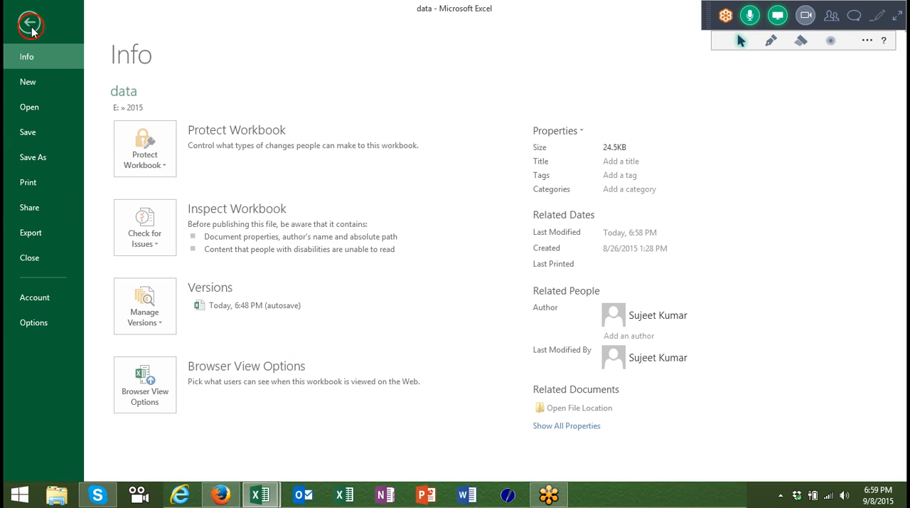
{"action": "left_click", "coordinate": [40, 243]}
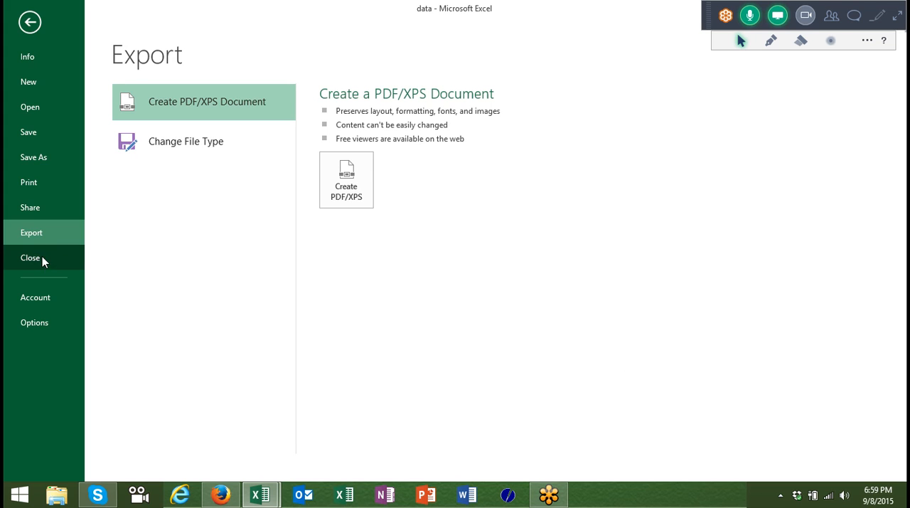
{"action": "left_click", "coordinate": [43, 206]}
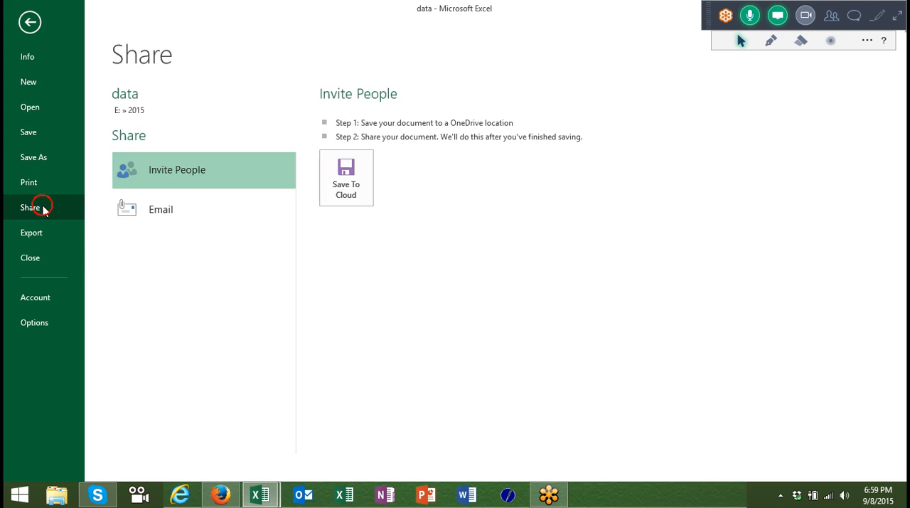
{"action": "left_click", "coordinate": [193, 217]}
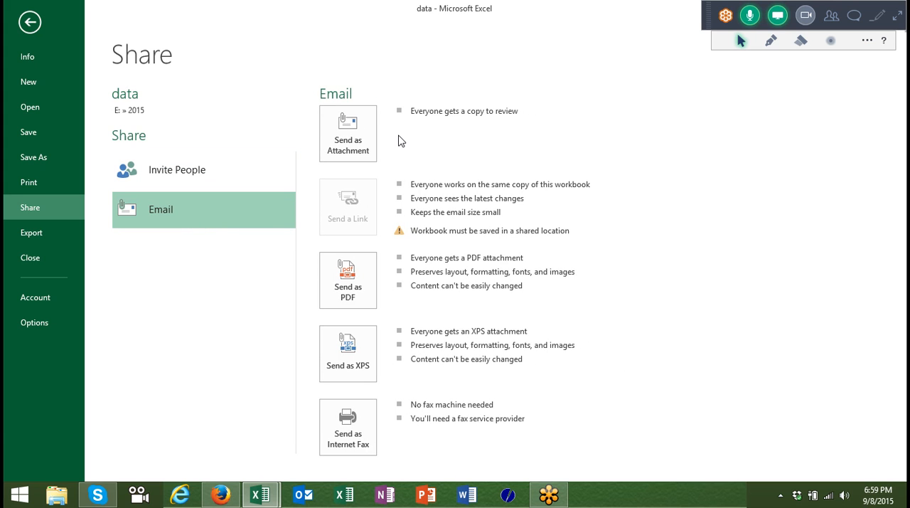
{"action": "left_click", "coordinate": [346, 146]}
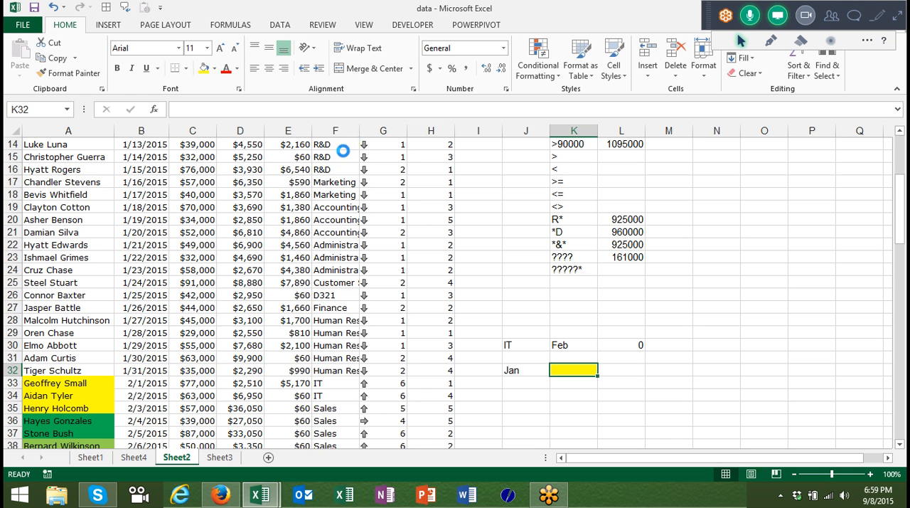
Try to switch to the IPT-Jan workbook and cancel the Windows check for a solution to the Excel crash.
{"action": "left_click", "coordinate": [260, 498]}
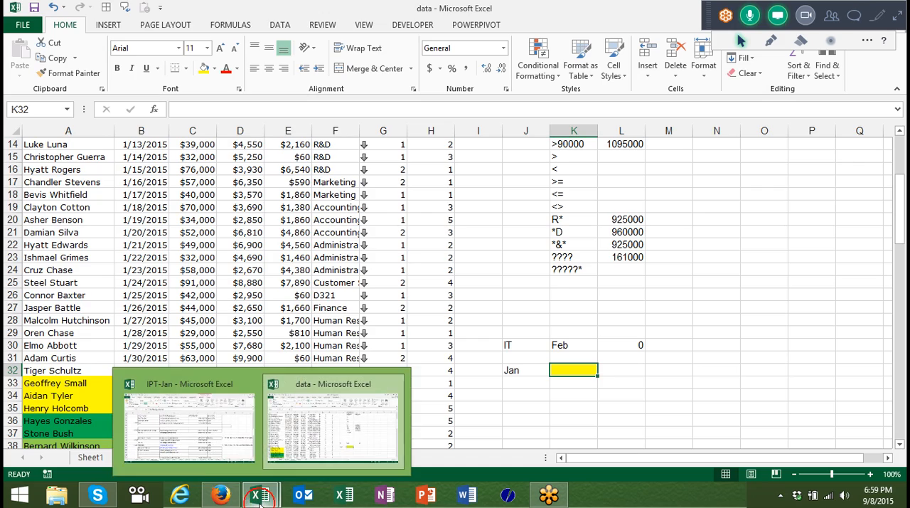
{"action": "left_click", "coordinate": [213, 459]}
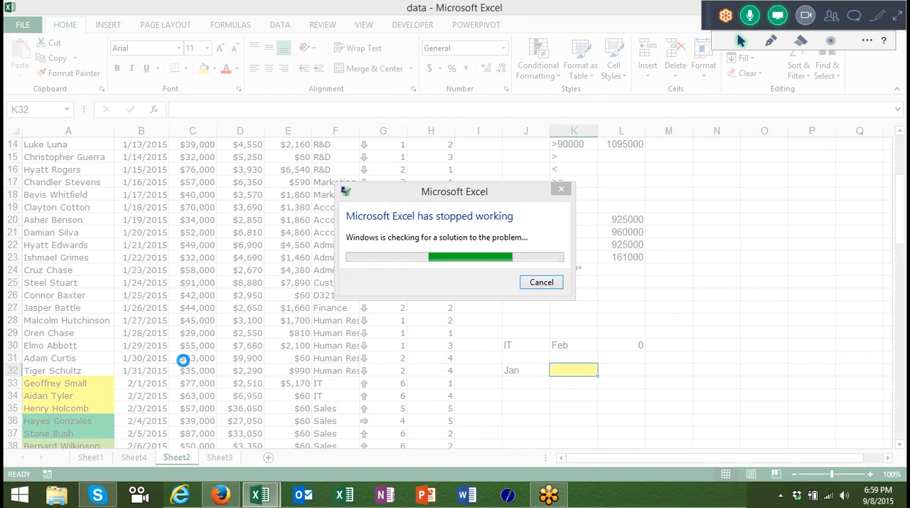
{"action": "left_click", "coordinate": [541, 282]}
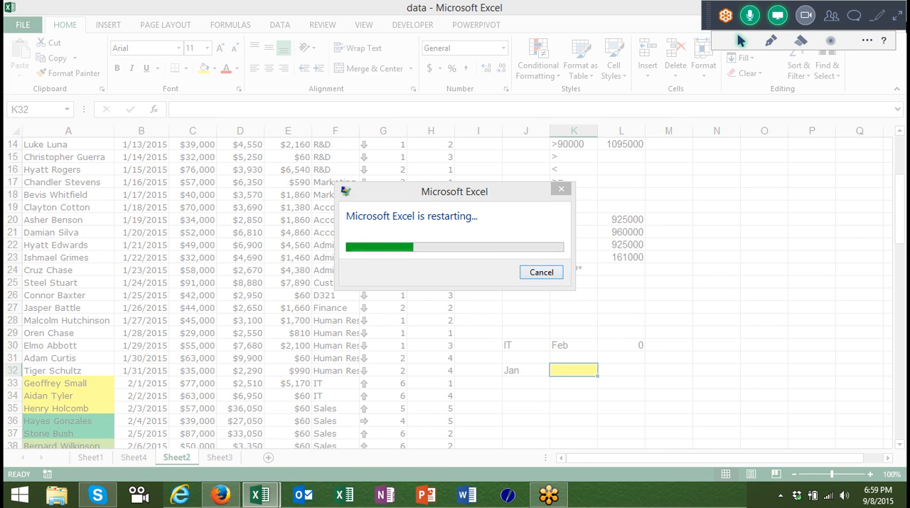
Leave the GoToMeeting session by ending the meeting for everyone.
{"action": "left_click", "coordinate": [897, 15]}
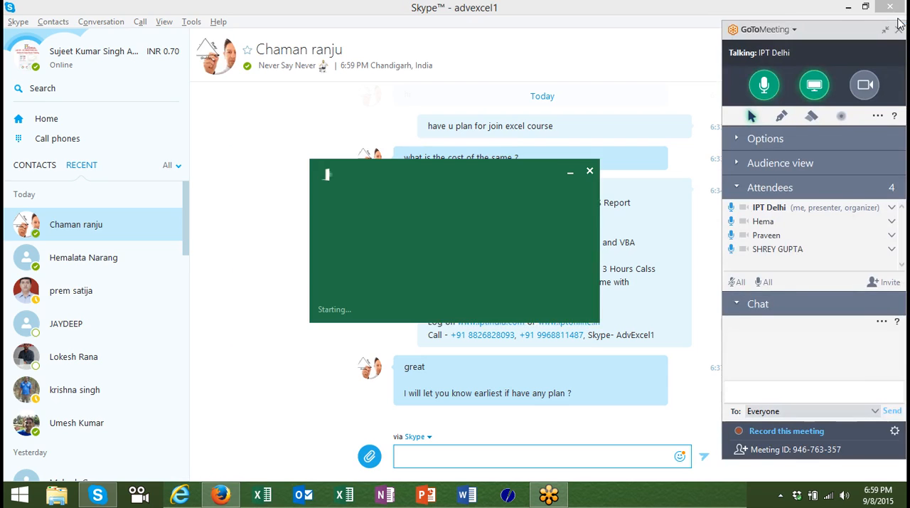
{"action": "left_click", "coordinate": [898, 29]}
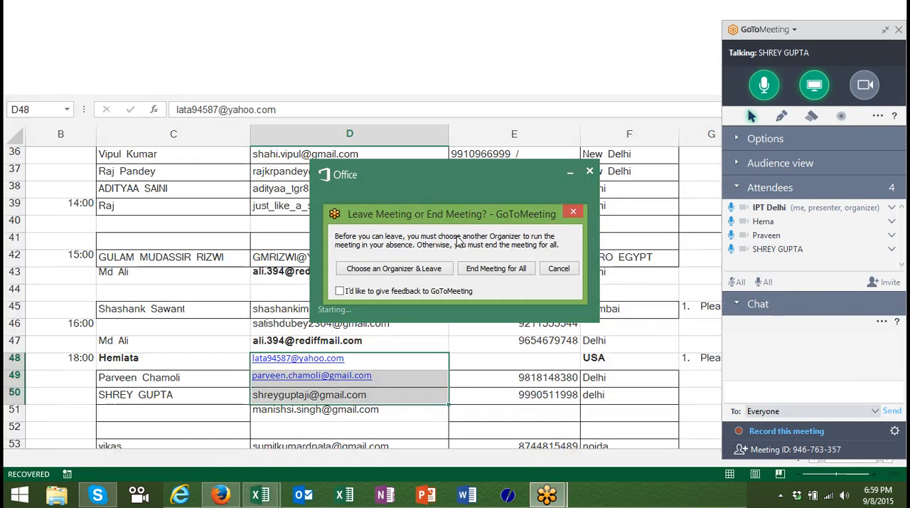
{"action": "left_click", "coordinate": [480, 268]}
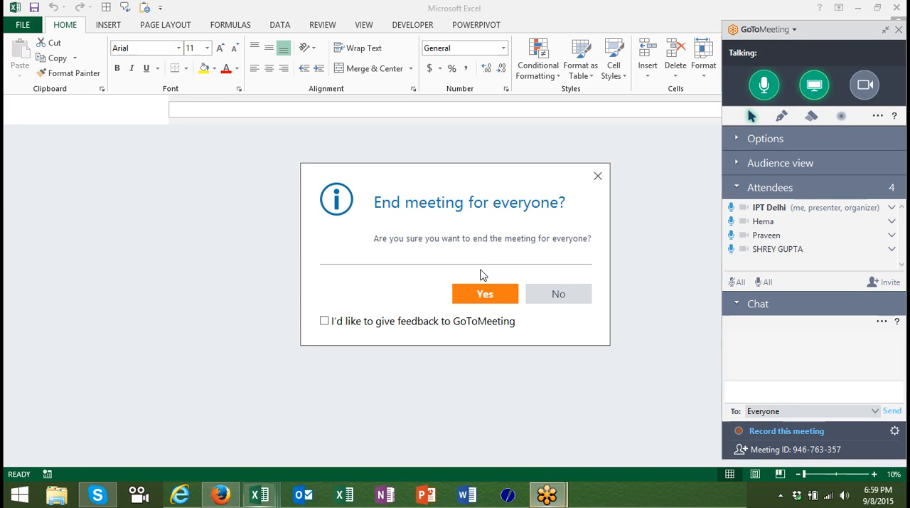
{"action": "left_click", "coordinate": [500, 297]}
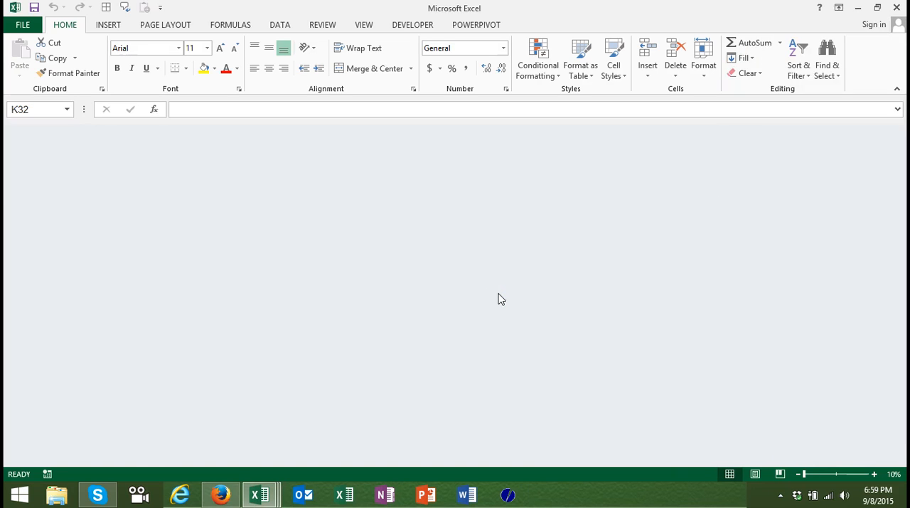